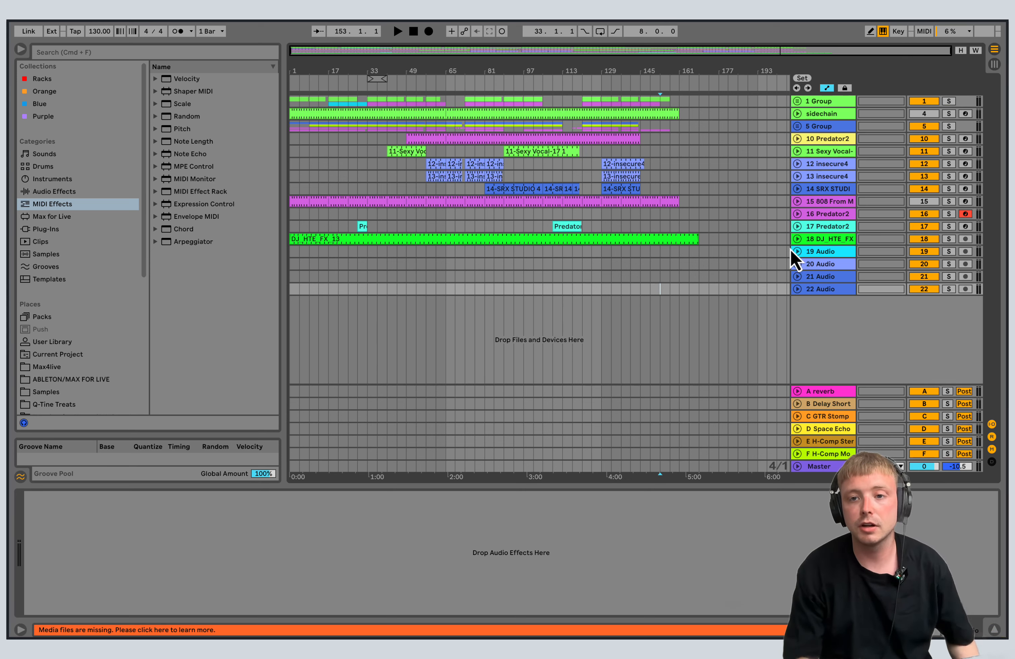
{"action": "left_click", "coordinate": [797, 190]}
{"action": "left_click", "coordinate": [797, 191]}
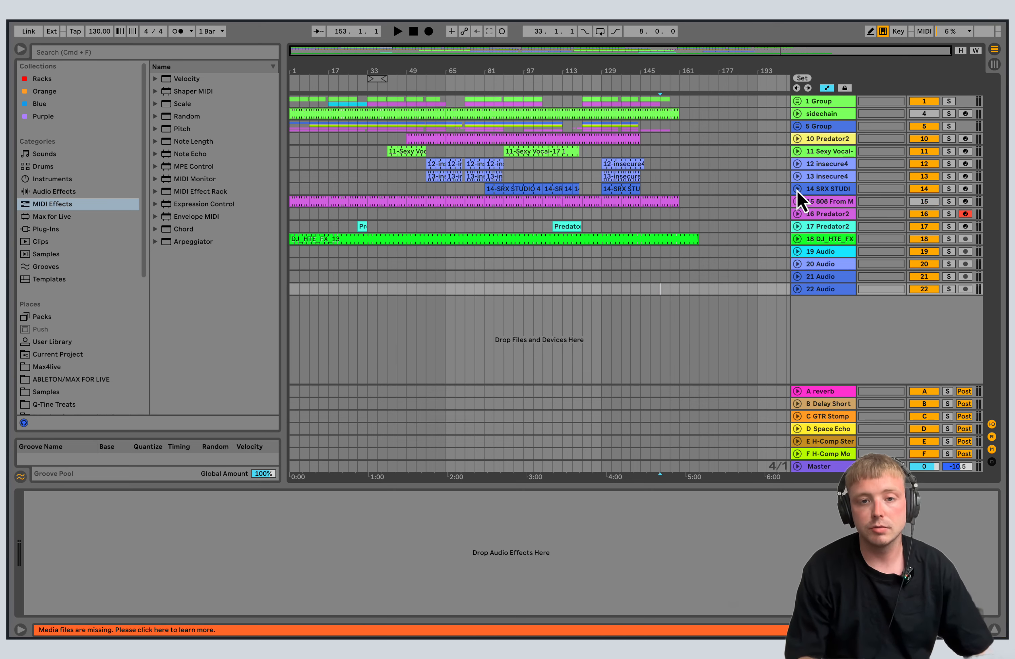
{"action": "left_click", "coordinate": [823, 215]}
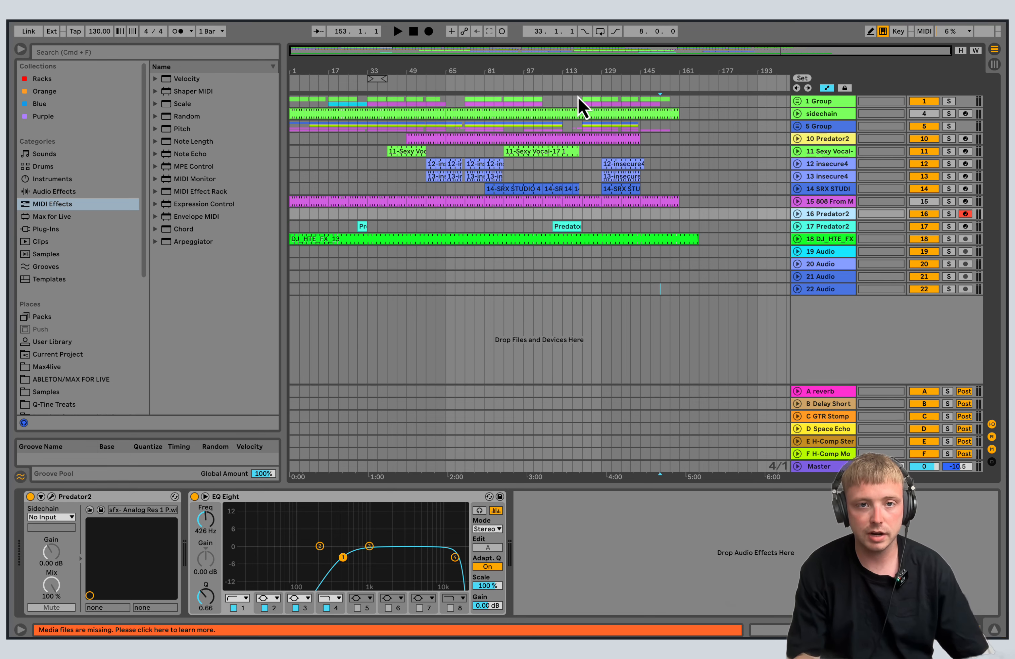
Play the arrangement from bar 89, briefly soloing the 14 SRX STUDIO track to hear it alone
{"action": "left_click_drag", "start_coordinate": [580, 51], "coordinate": [578, 50]}
{"action": "left_click", "coordinate": [505, 213]}
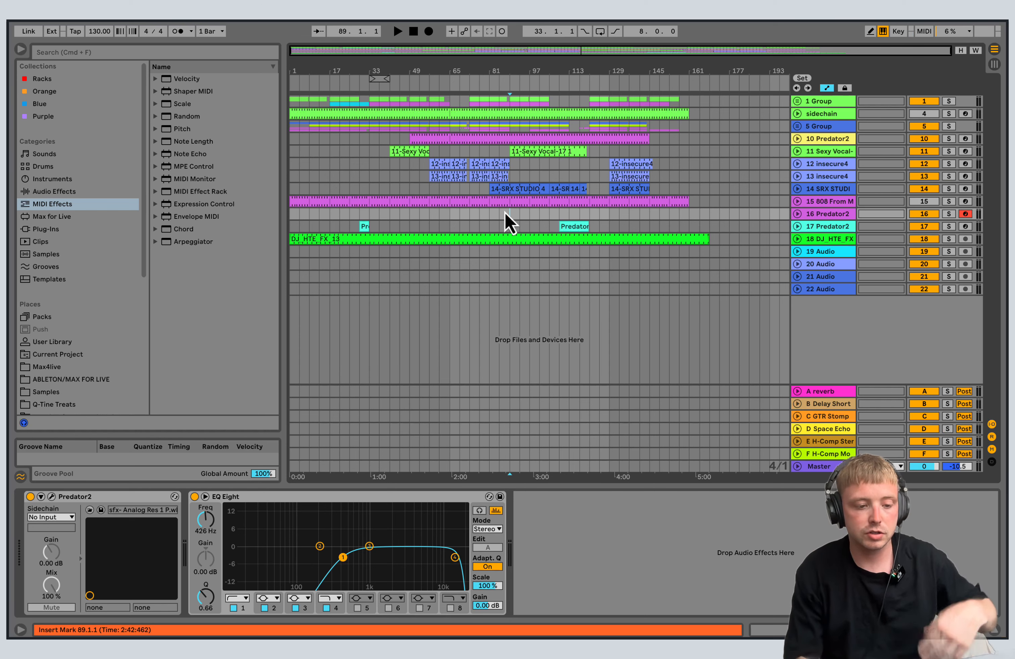
{"action": "left_click", "coordinate": [798, 229]}
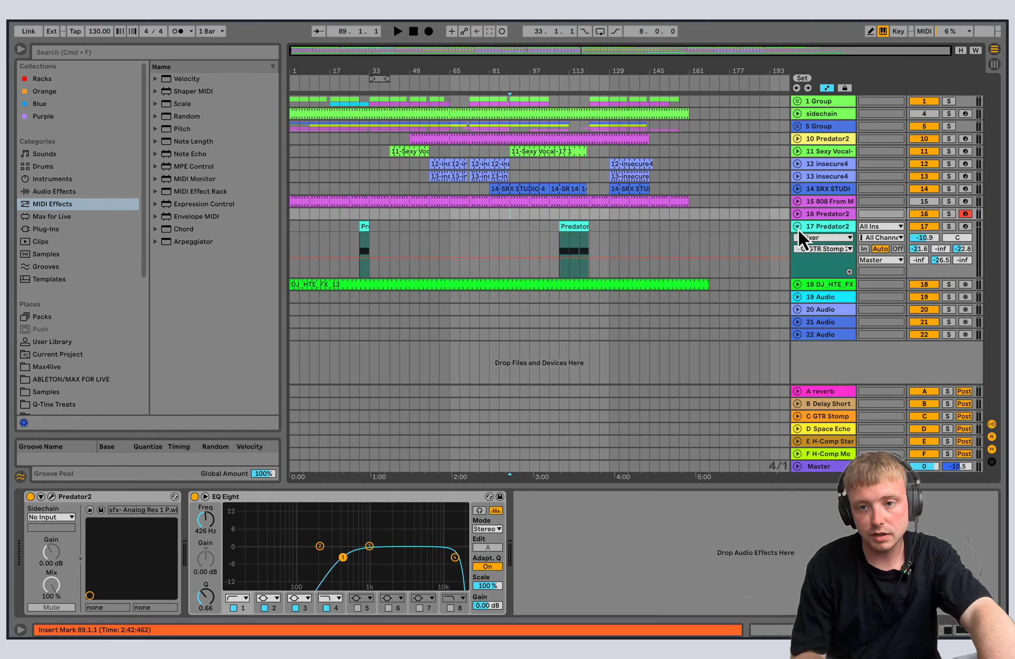
{"action": "left_click", "coordinate": [797, 230]}
{"action": "left_click_drag", "start_coordinate": [641, 54], "coordinate": [640, 54]}
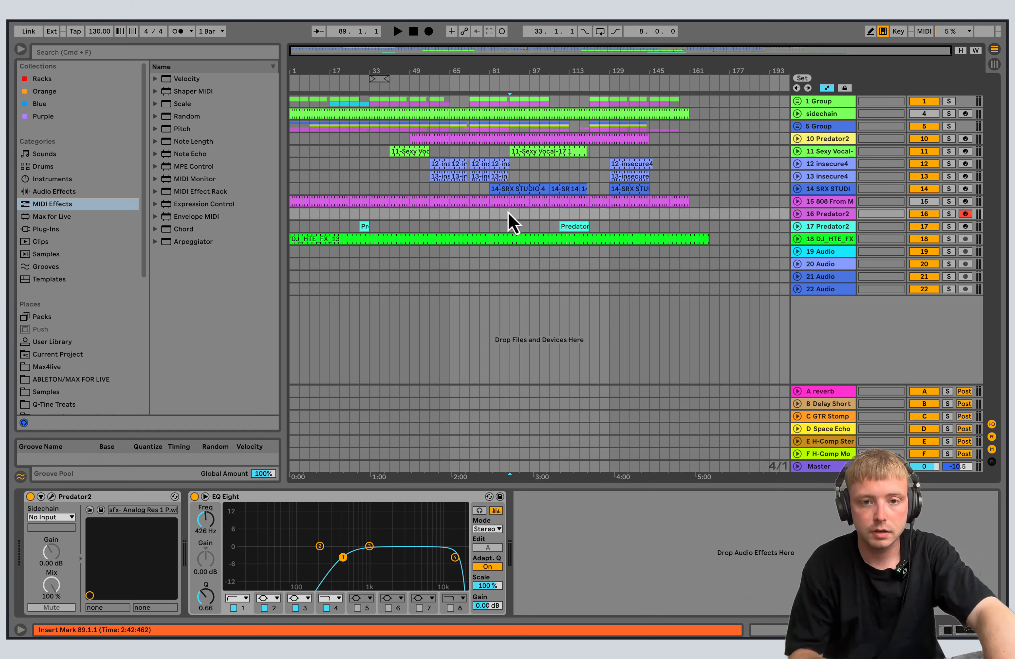
{"action": "left_click", "coordinate": [398, 31]}
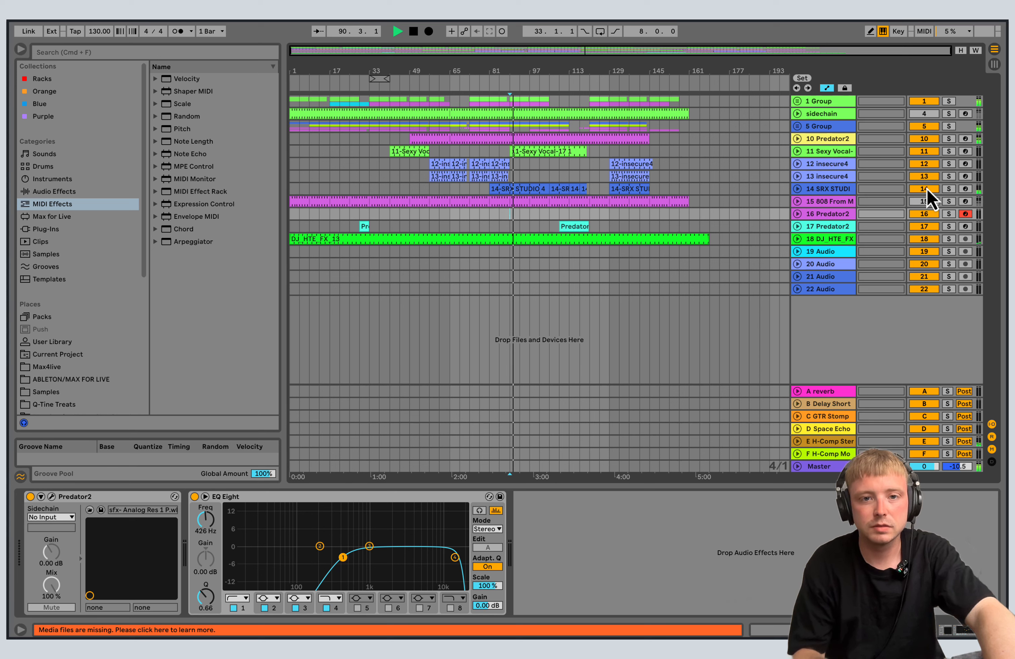
{"action": "left_click", "coordinate": [948, 191]}
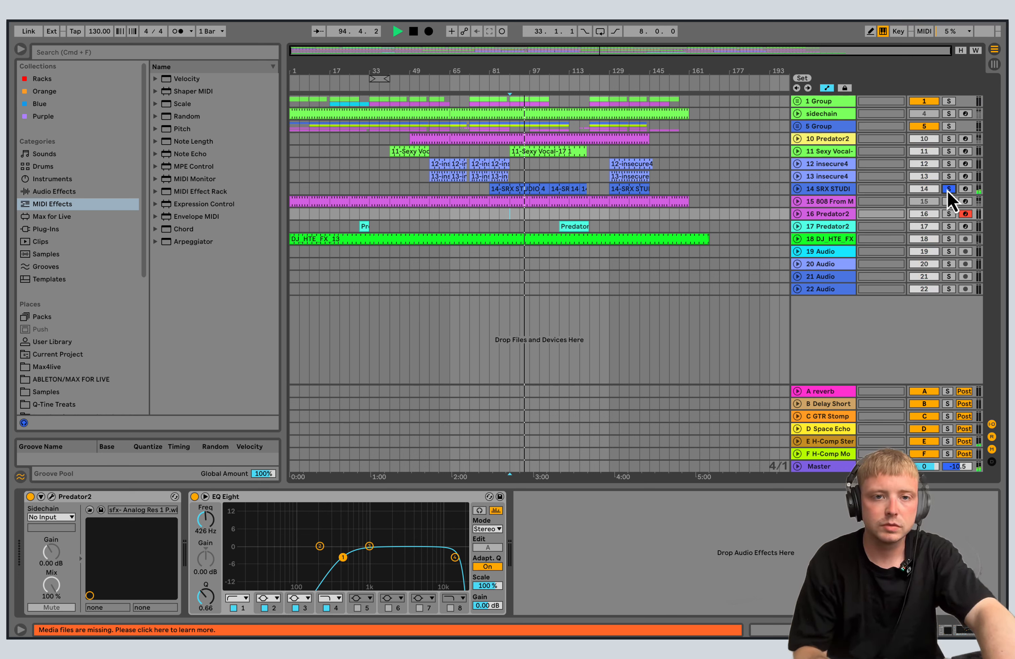
{"action": "left_click", "coordinate": [948, 190]}
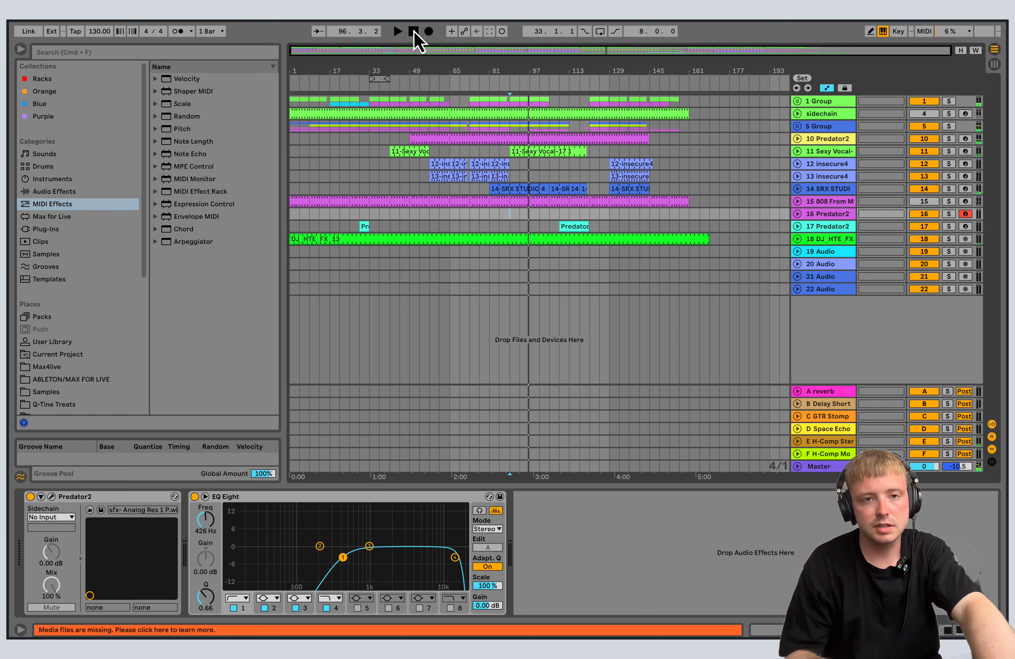
Solo track 14 again, replay from bar 89, and compare it with the full mix before stopping playback
{"action": "left_click", "coordinate": [948, 189]}
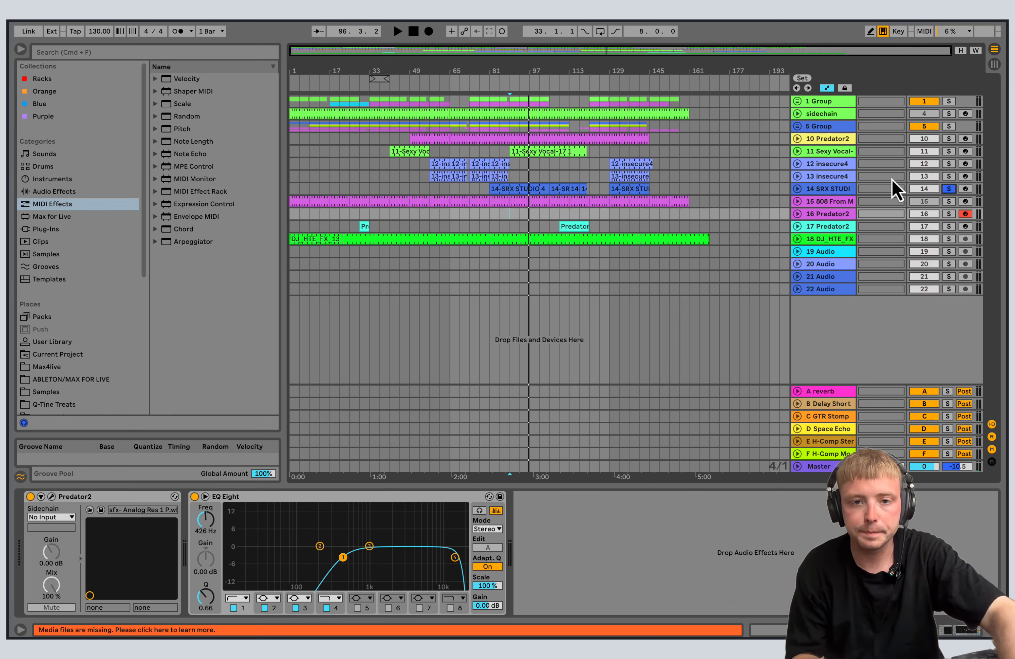
{"action": "key", "text": "space"}
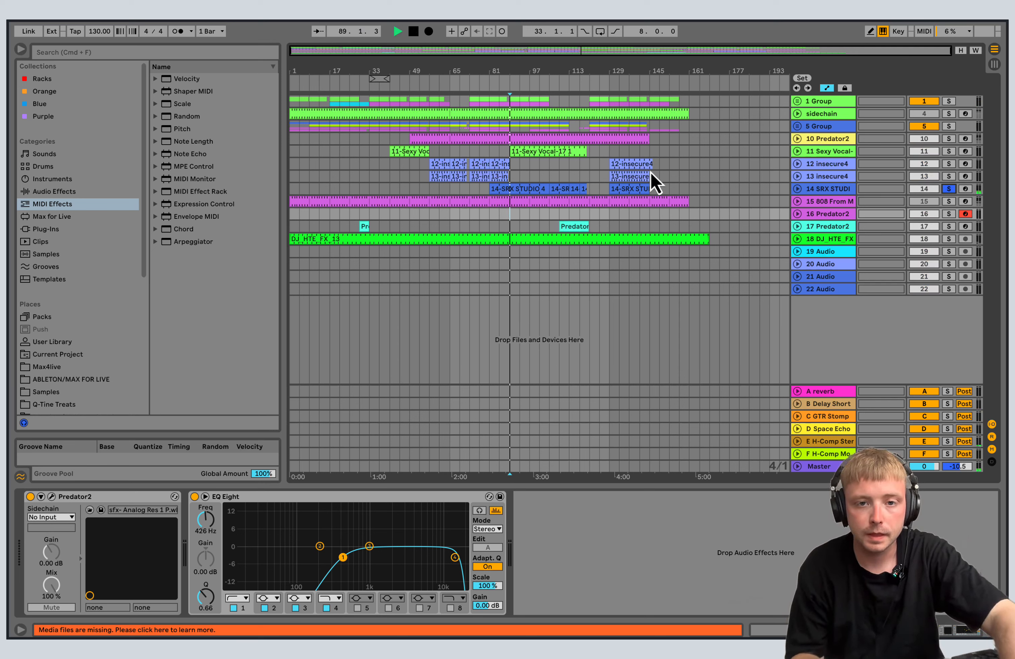
{"action": "left_click", "coordinate": [948, 189]}
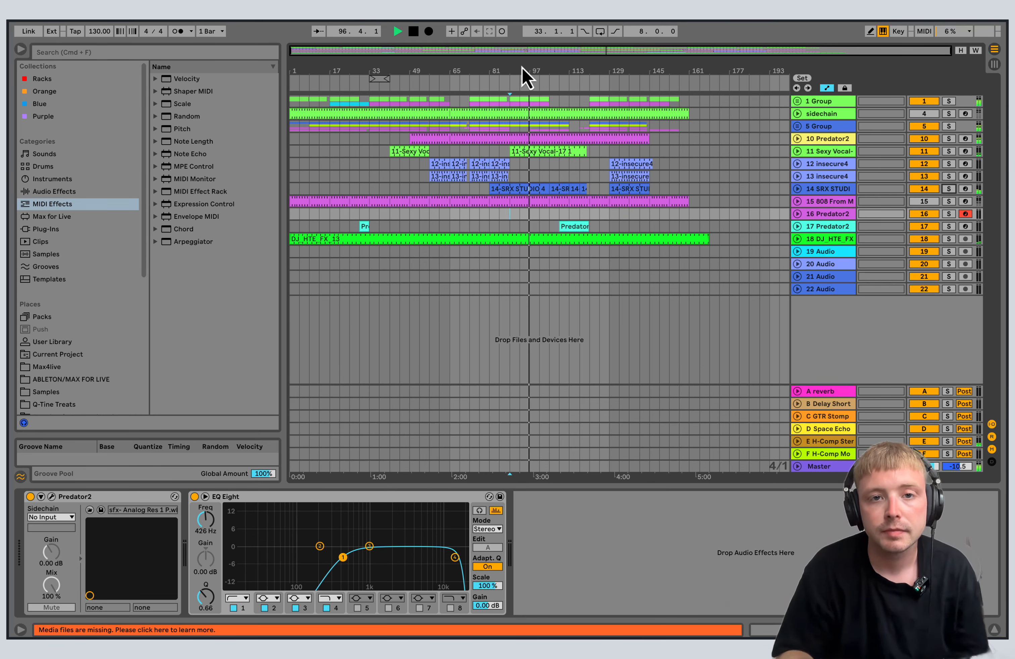
{"action": "left_click", "coordinate": [416, 33]}
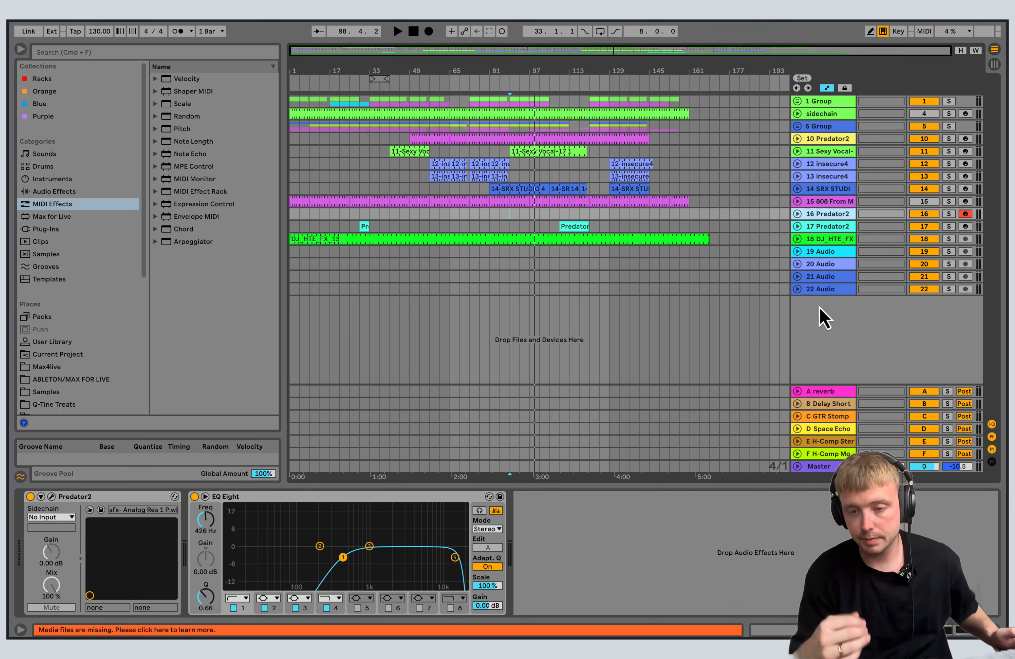
Insert a new MIDI track below the 22 Audio track
{"action": "right_click", "coordinate": [821, 323]}
{"action": "left_click", "coordinate": [820, 293]}
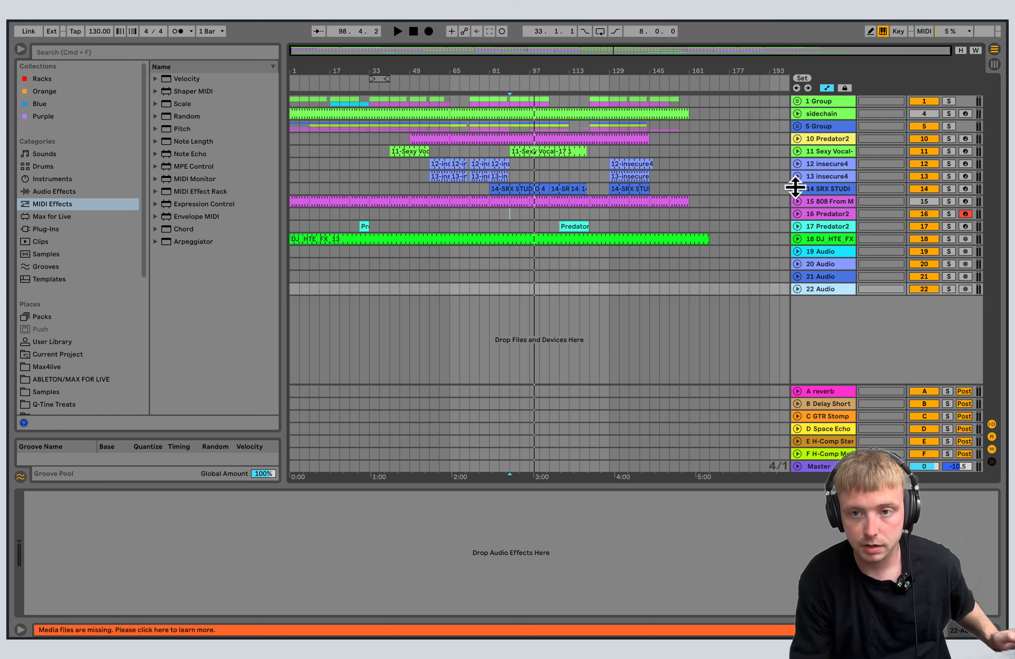
{"action": "left_click", "coordinate": [820, 193]}
{"action": "right_click", "coordinate": [838, 352]}
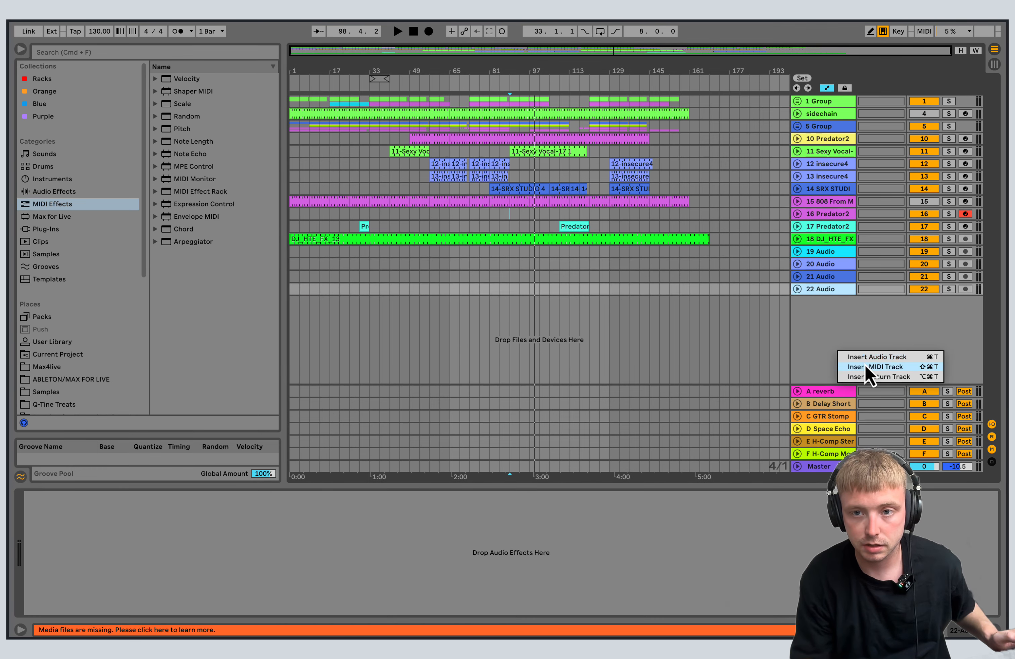
{"action": "left_click", "coordinate": [861, 367]}
{"action": "left_click", "coordinate": [797, 302]}
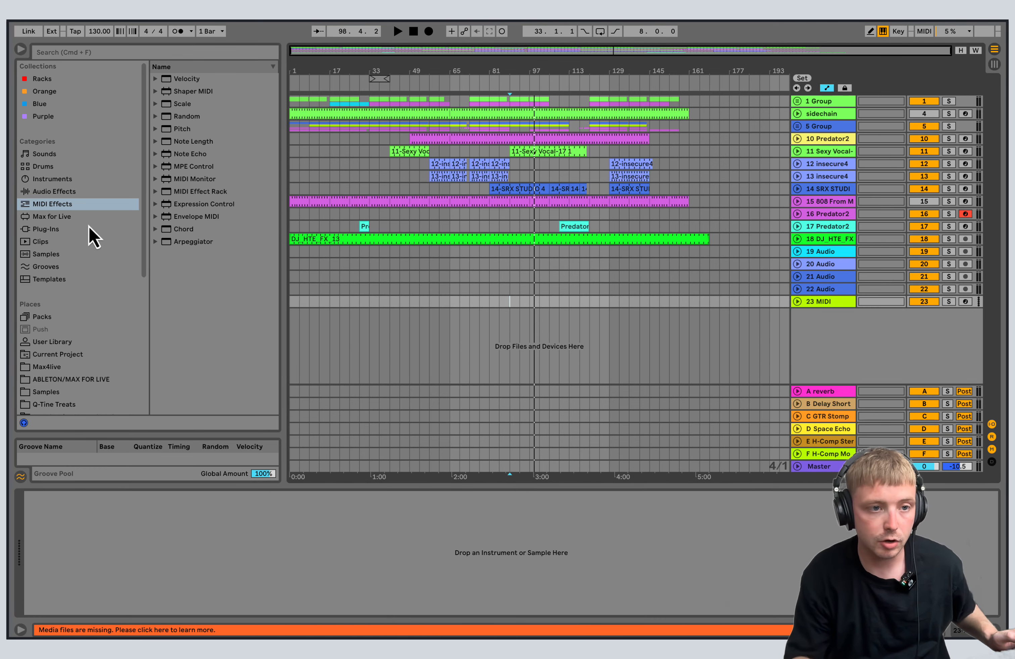
Load the Rob Papen Predator3 VST plug-in from the Custom folder onto the new MIDI track
{"action": "left_click", "coordinate": [90, 228]}
{"action": "left_click", "coordinate": [155, 103]}
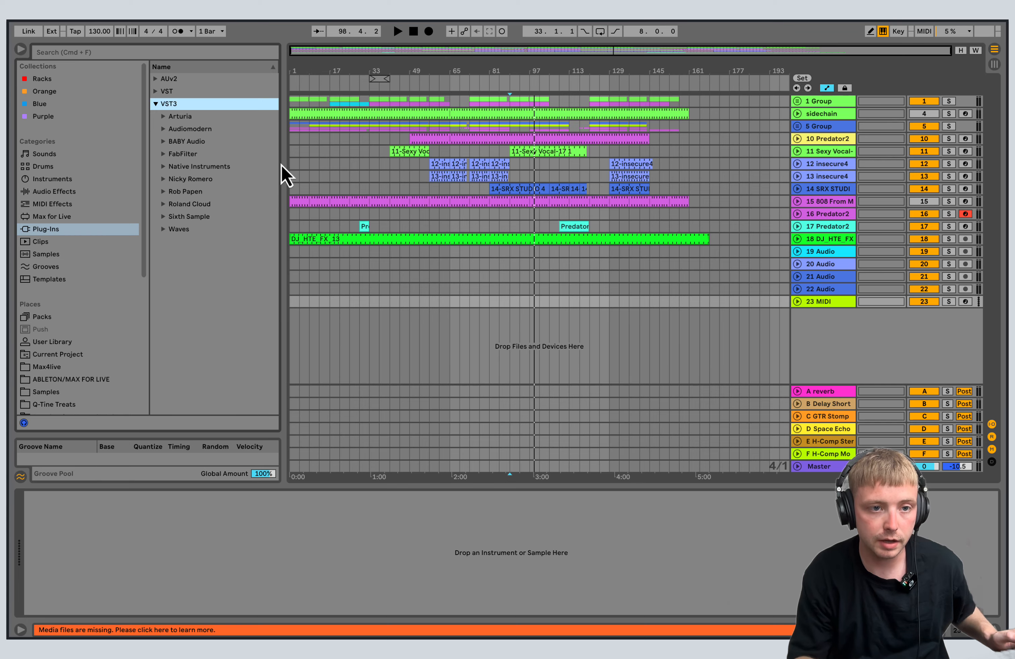
{"action": "left_click_drag", "start_coordinate": [283, 175], "coordinate": [336, 158]}
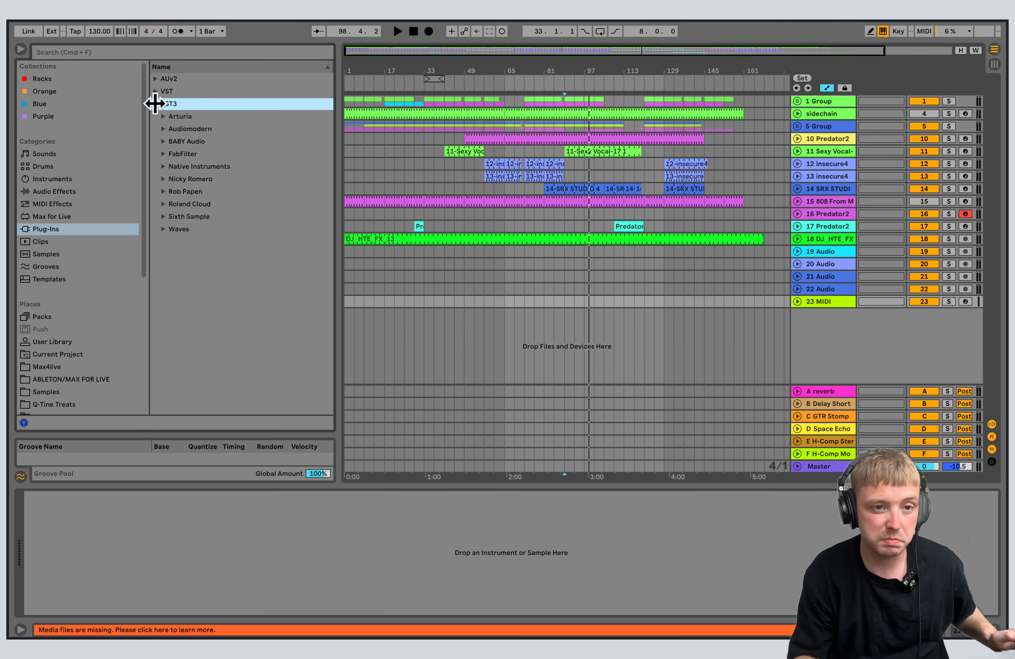
{"action": "left_click", "coordinate": [157, 90]}
{"action": "left_click", "coordinate": [165, 104]}
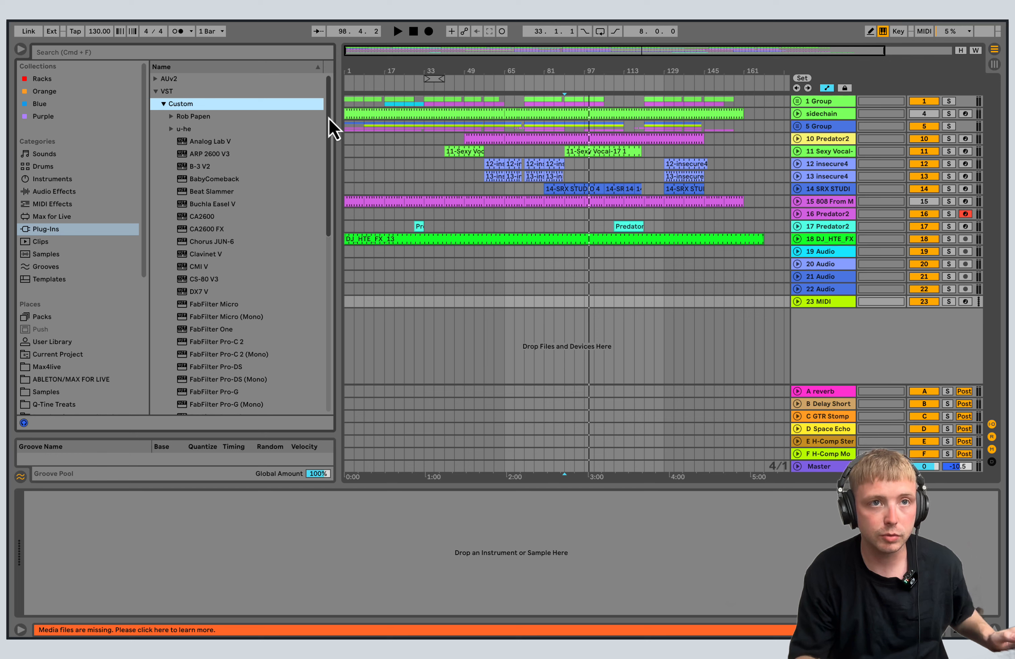
{"action": "left_click", "coordinate": [171, 117]}
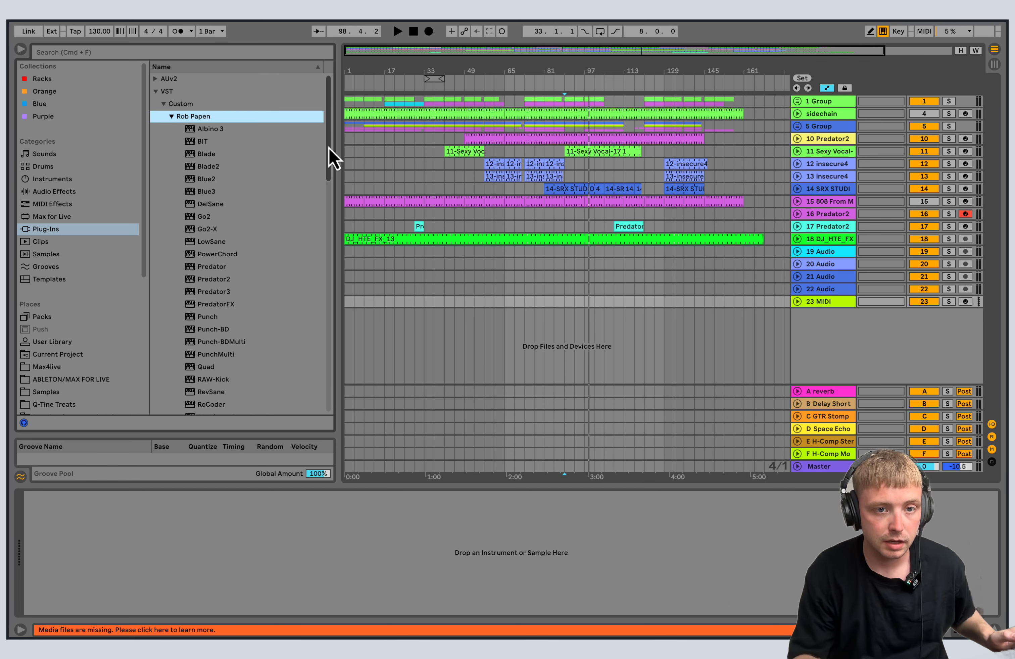
{"action": "left_click_drag", "start_coordinate": [329, 148], "coordinate": [331, 159]}
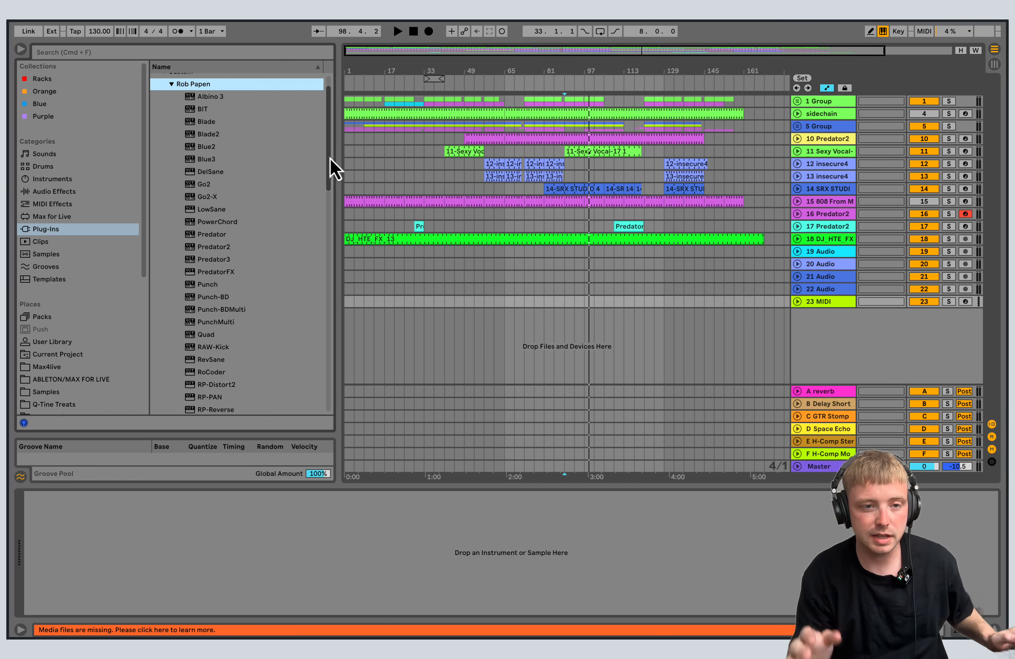
{"action": "double_click", "coordinate": [224, 263]}
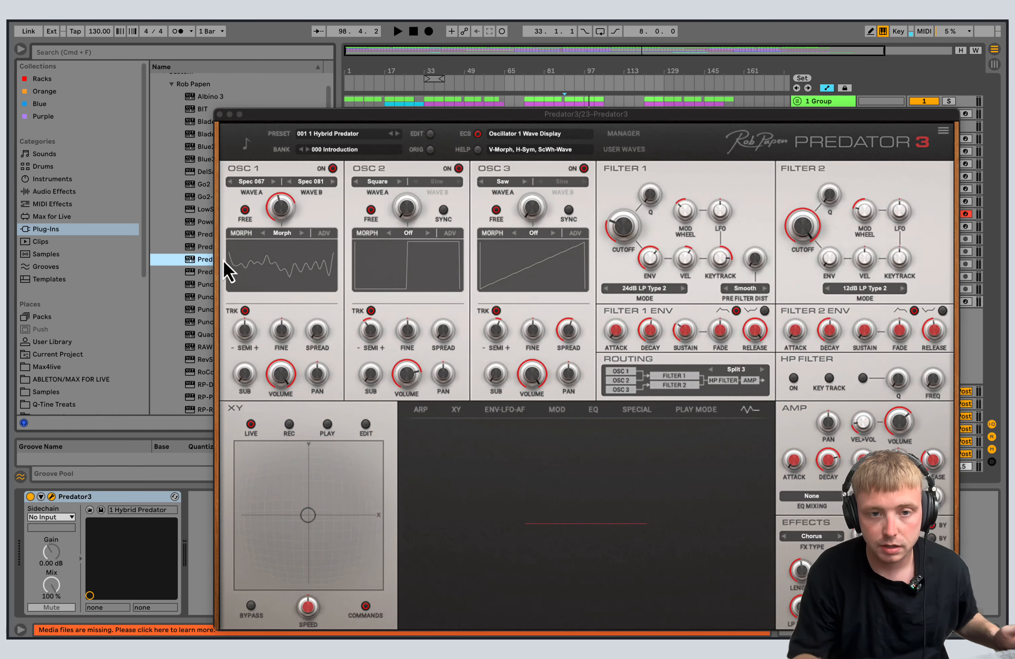
Open Predator3's preset manager and browse the 030 TONAL AXiS 01 and 031 Rsmus7 ambient 1 banks
{"action": "left_click_drag", "start_coordinate": [487, 115], "coordinate": [482, 81]}
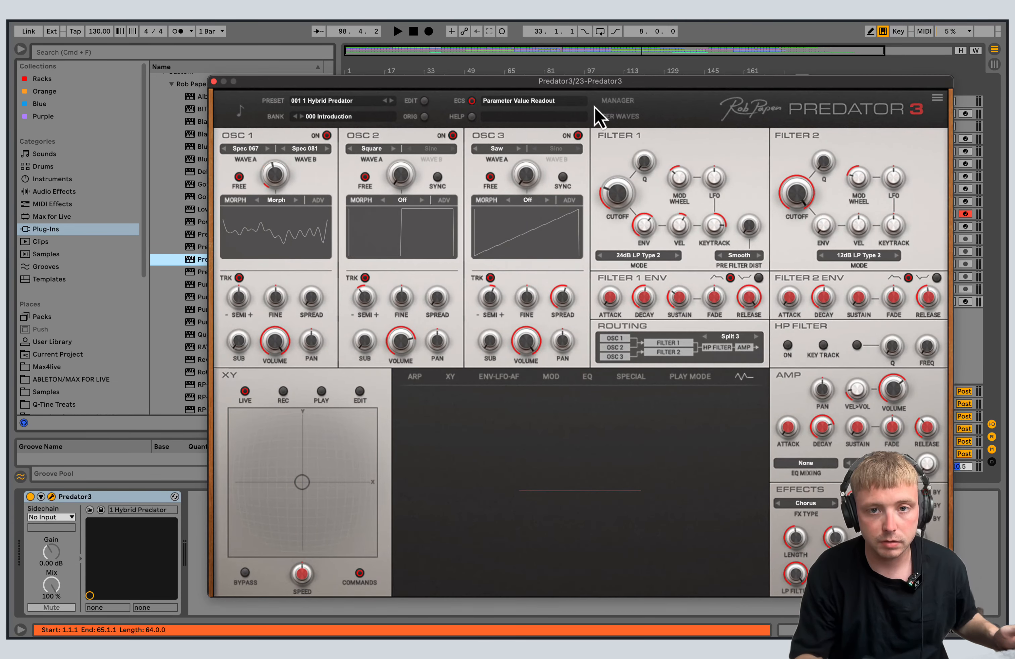
{"action": "left_click", "coordinate": [624, 102]}
{"action": "left_click", "coordinate": [883, 386]}
{"action": "left_click", "coordinate": [882, 431]}
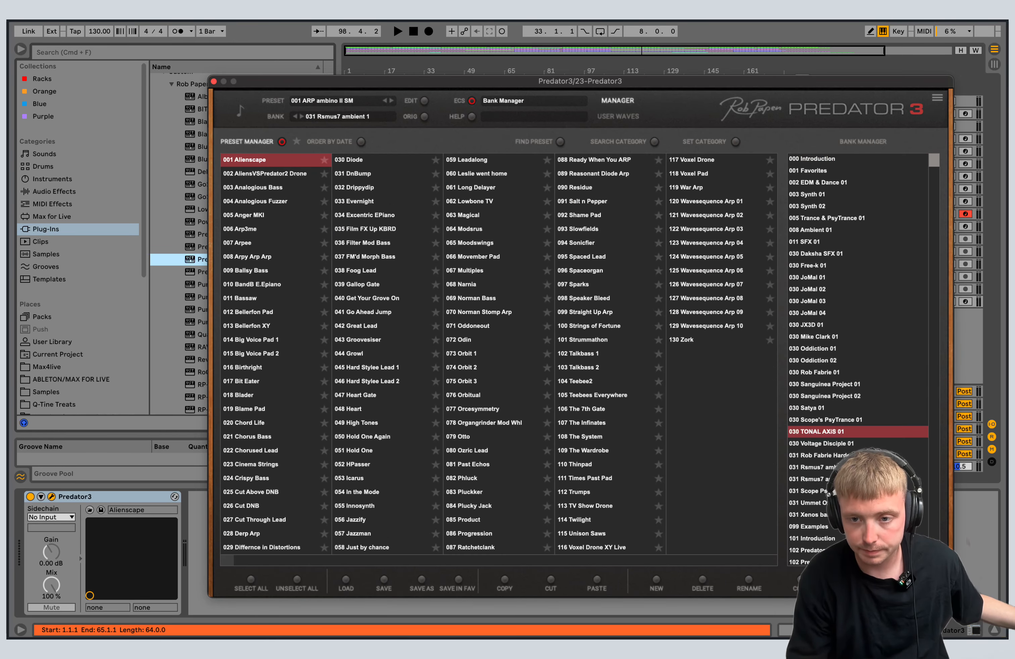
{"action": "left_click", "coordinate": [877, 467]}
{"action": "left_click_drag", "start_coordinate": [938, 158], "coordinate": [939, 166]}
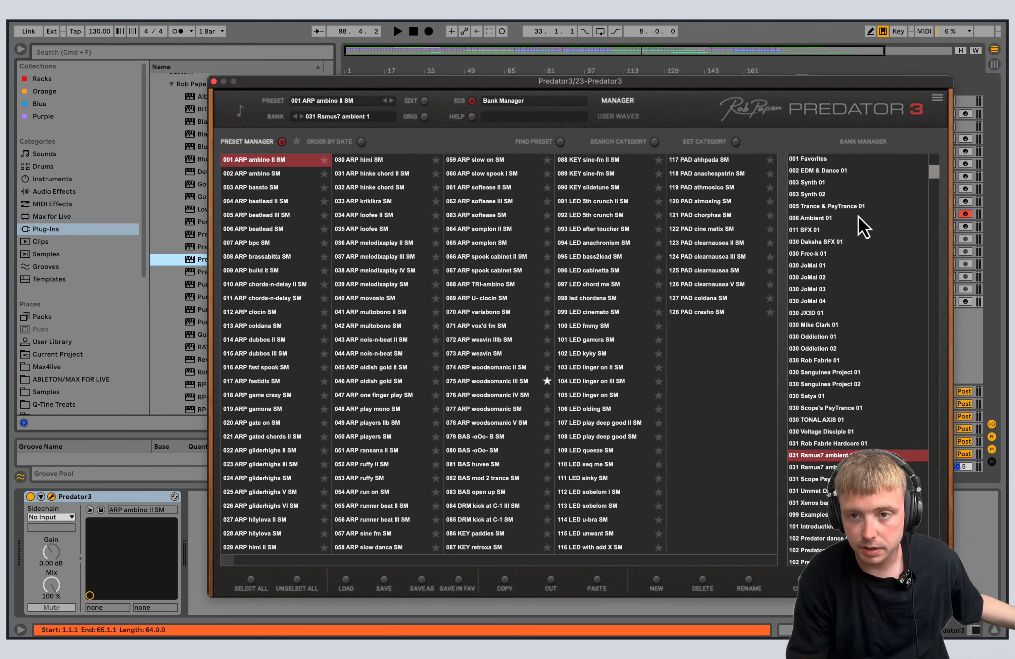
Browse the Trance & PsyTrance 01, Ambient 01 and Predator dance 01 banks, auditioning the 069 Repeat Organ preset
{"action": "left_click", "coordinate": [859, 208]}
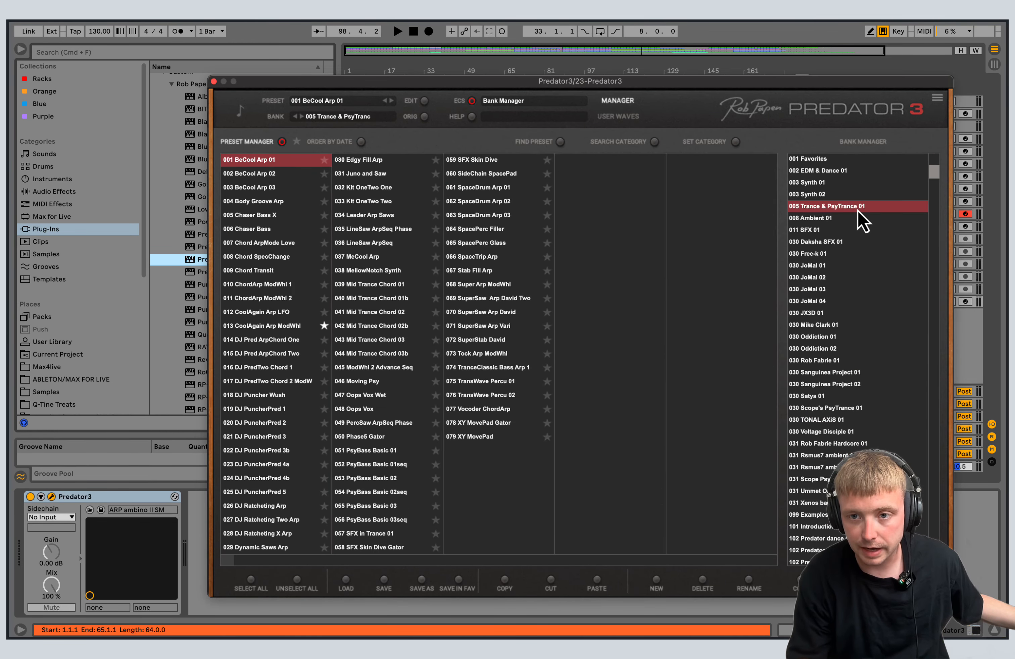
{"action": "left_click", "coordinate": [833, 219]}
{"action": "left_click", "coordinate": [489, 302]}
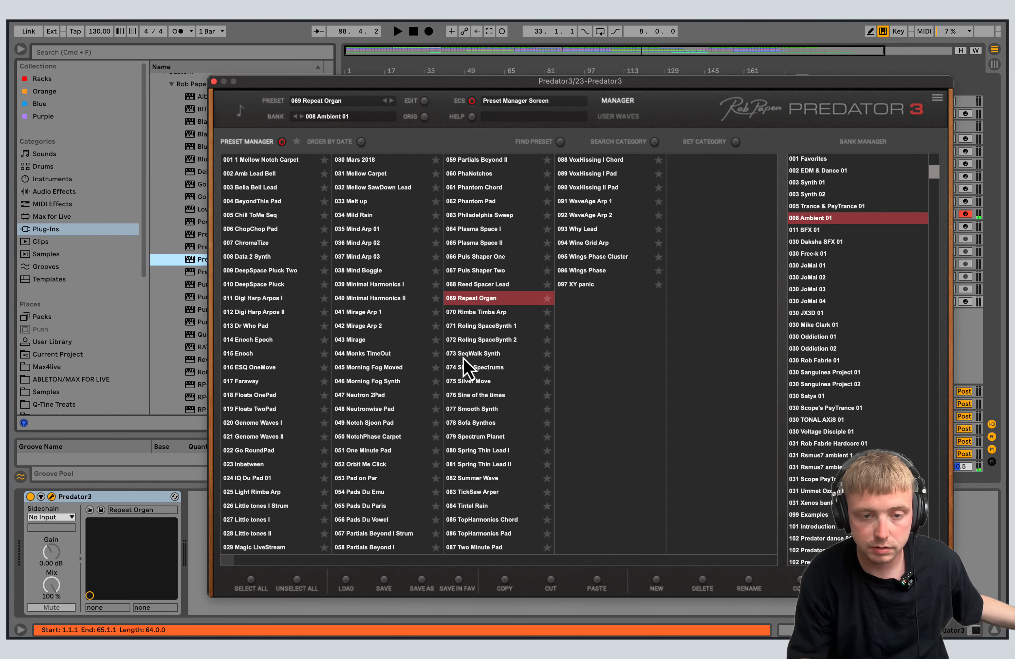
{"action": "left_click", "coordinate": [815, 538]}
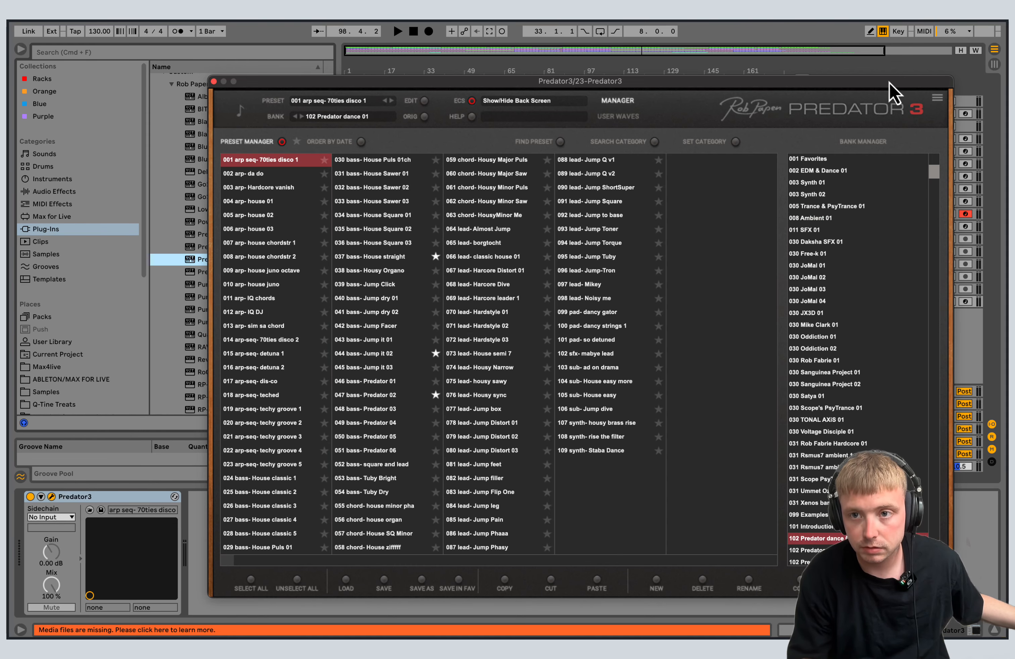
Move the Predator3 window clear of the track controls and arm track 23 for recording
{"action": "left_click_drag", "start_coordinate": [889, 82], "coordinate": [659, 78]}
{"action": "left_click", "coordinate": [965, 213]}
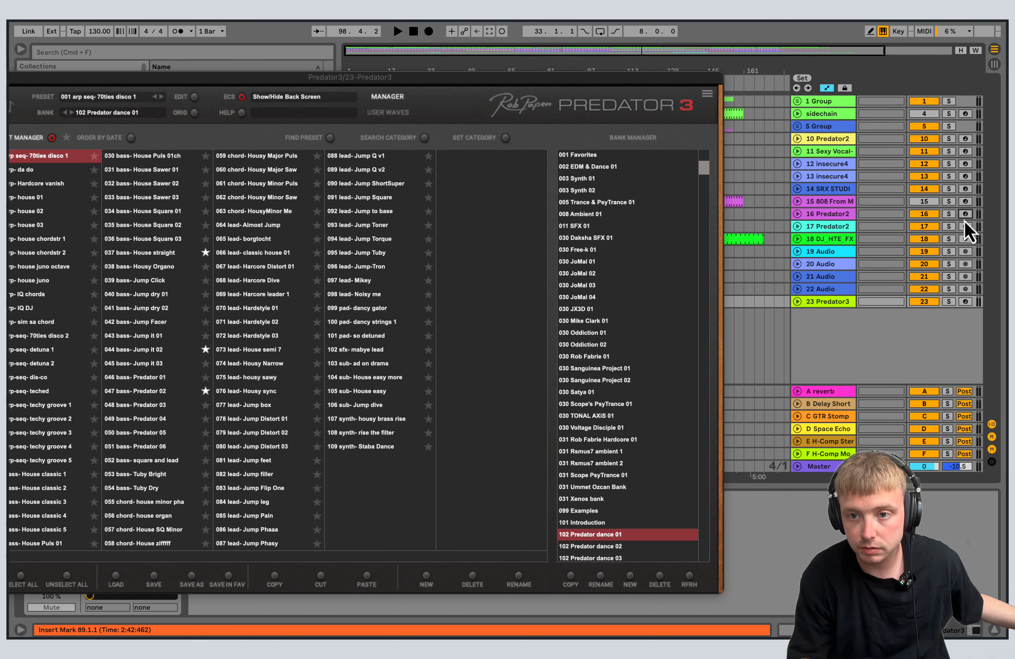
{"action": "left_click", "coordinate": [965, 214]}
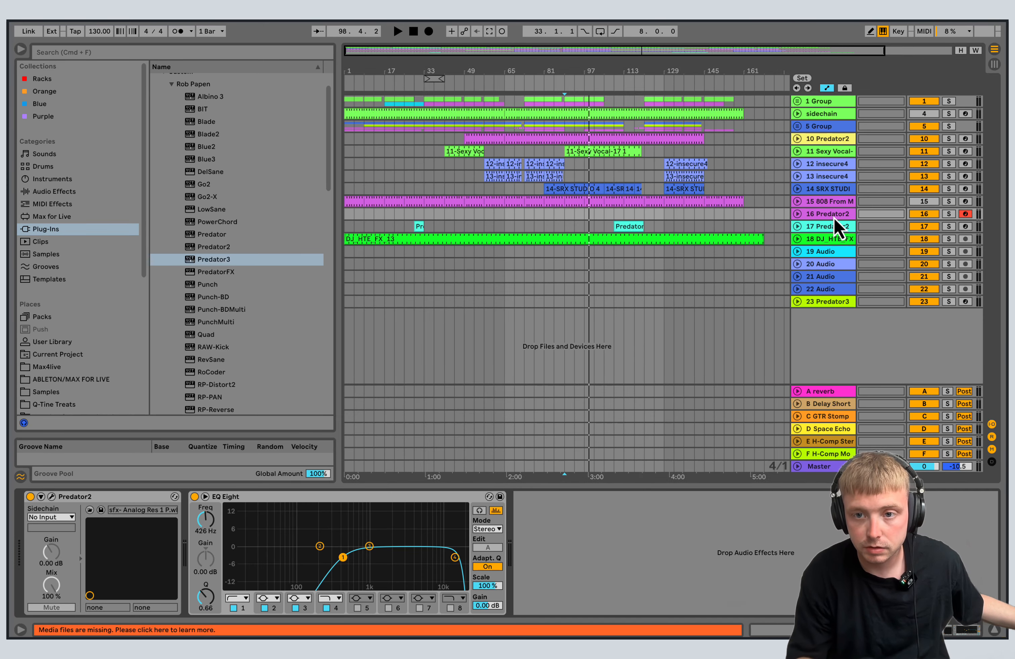
{"action": "left_click", "coordinate": [838, 301]}
{"action": "left_click", "coordinate": [968, 301]}
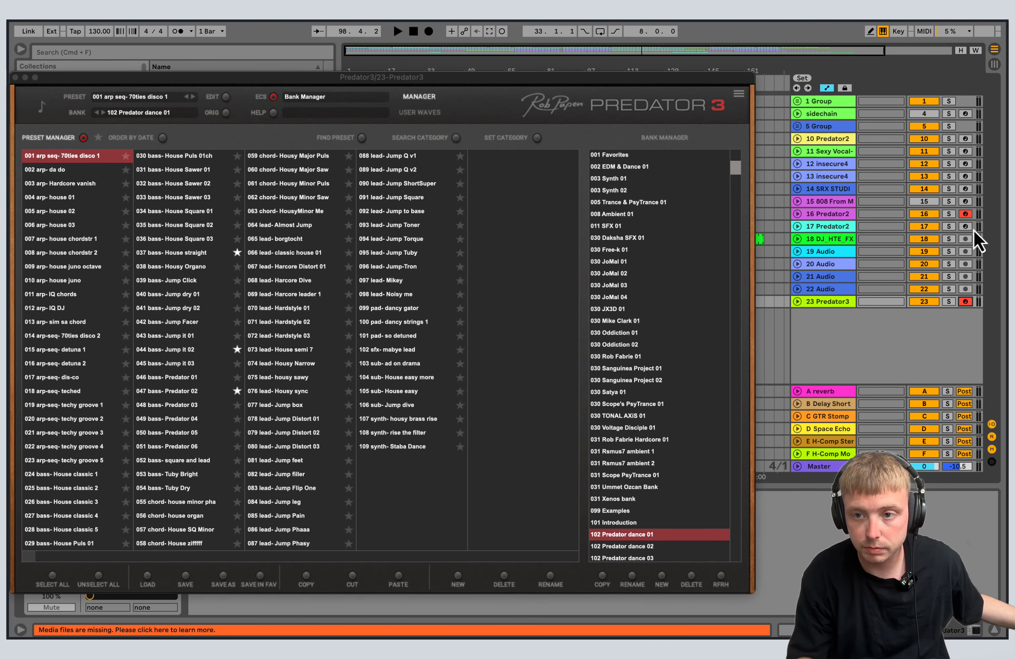
Load the 103 Classic synth 02 bank and return to Predator3's main synth page
{"action": "left_click_drag", "start_coordinate": [744, 181], "coordinate": [744, 319]}
{"action": "left_click", "coordinate": [638, 345]}
{"action": "left_click", "coordinate": [594, 110]}
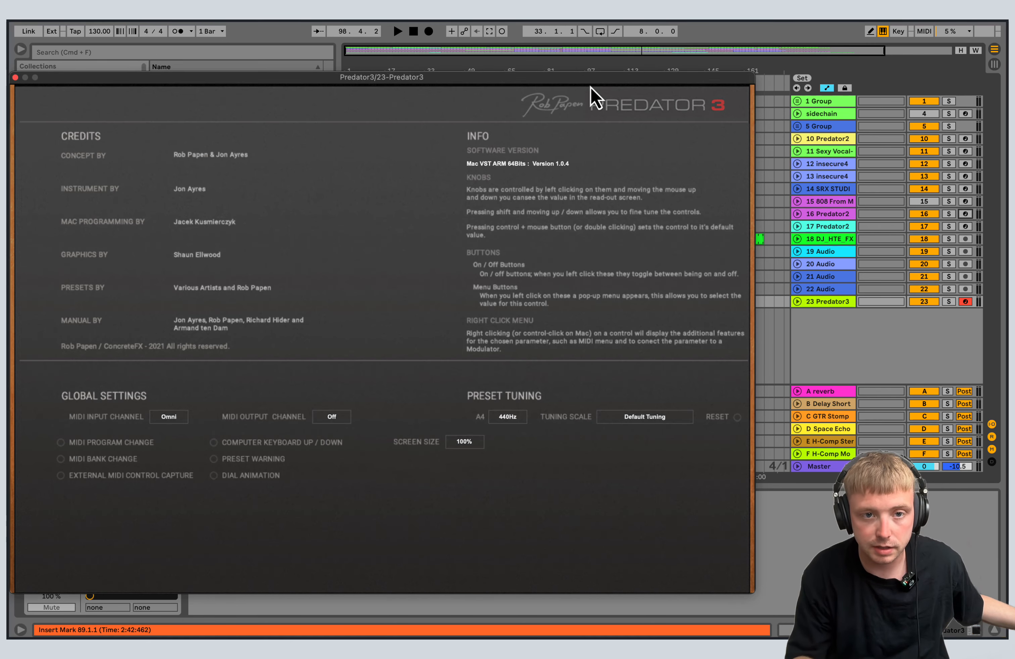
{"action": "left_click", "coordinate": [648, 109]}
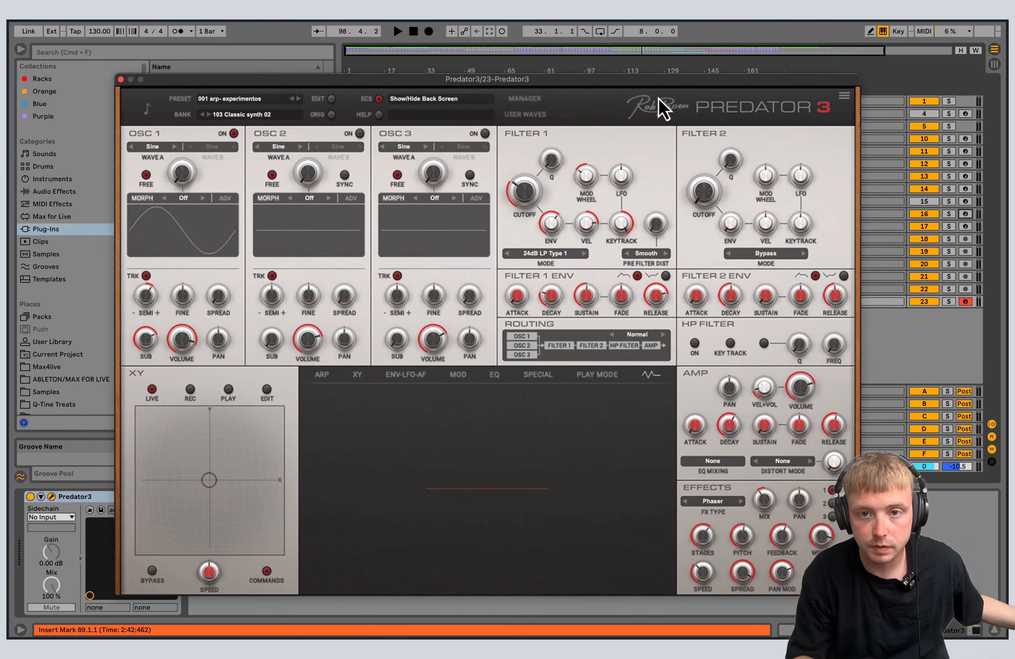
Audition the 101 synth- RisingSync preset, load 074 pad- swept away, and return to the synth controls
{"action": "left_click", "coordinate": [523, 100]}
{"action": "left_click", "coordinate": [501, 338]}
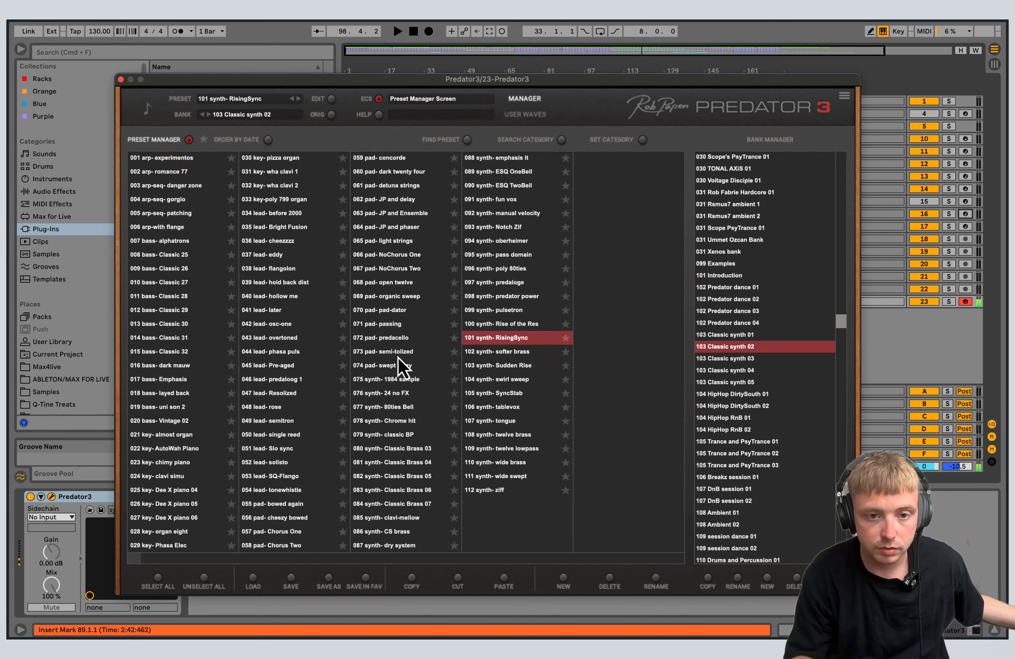
{"action": "left_click", "coordinate": [408, 365]}
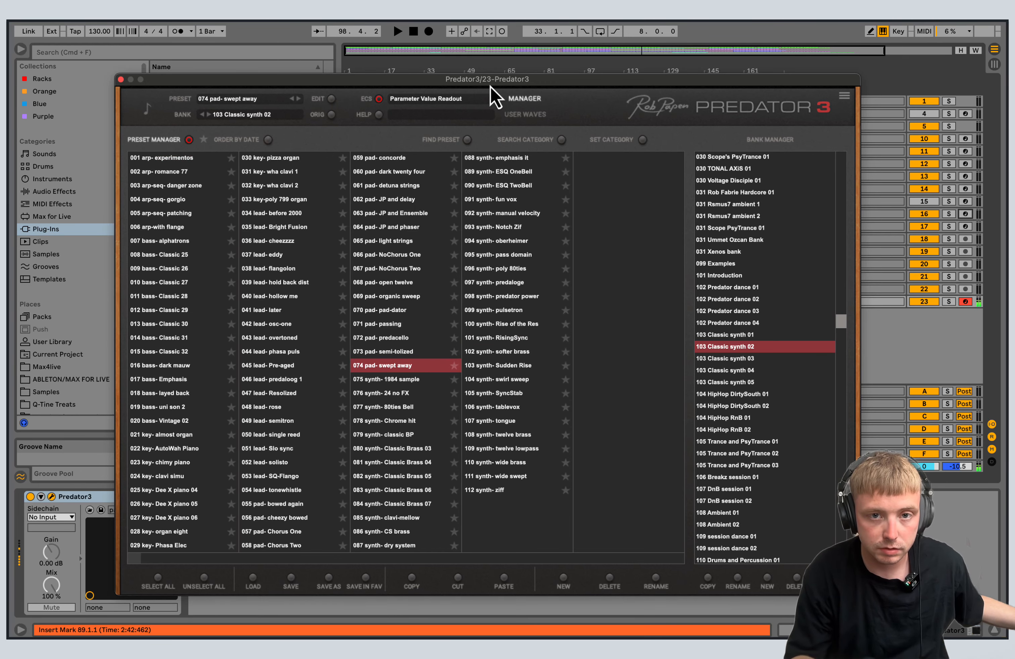
{"action": "left_click", "coordinate": [528, 100]}
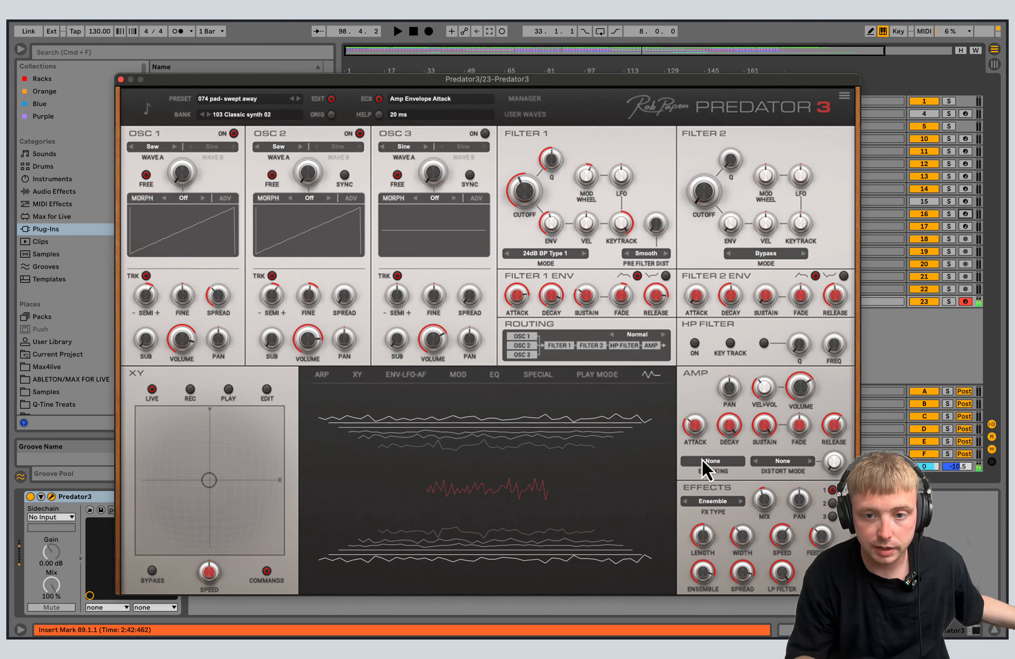
Close the Predator3 window, switch to the session view, and create an empty MIDI clip in the first slot of track 23
{"action": "left_click", "coordinate": [121, 79]}
{"action": "key", "text": "Tab"}
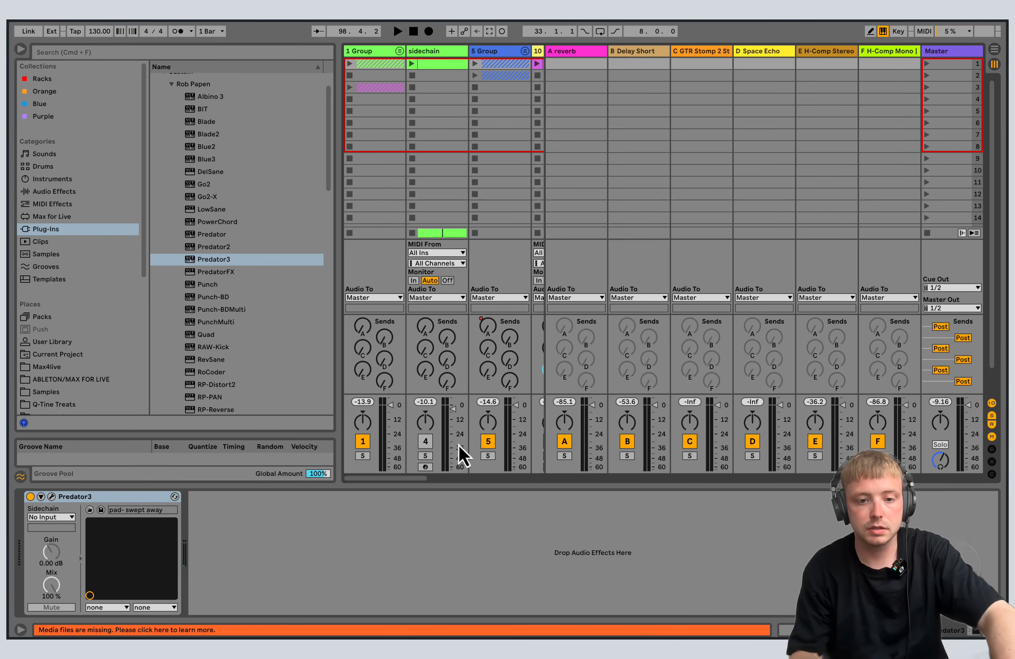
{"action": "scroll", "coordinate": [406, 479], "scroll_direction": "right", "scroll_amount": 2}
{"action": "left_click_drag", "start_coordinate": [406, 478], "coordinate": [520, 484]}
{"action": "left_click", "coordinate": [468, 64]}
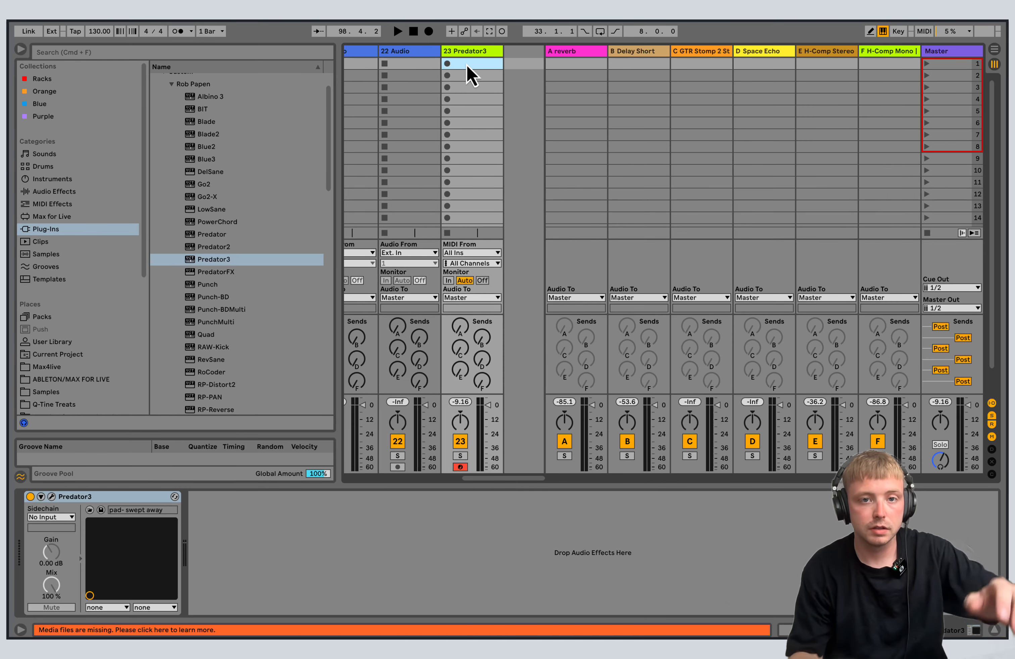
{"action": "double_click", "coordinate": [467, 64]}
Draw an F#3 note spanning the clip's full bar and enlarge the note editor
{"action": "left_click", "coordinate": [305, 578]}
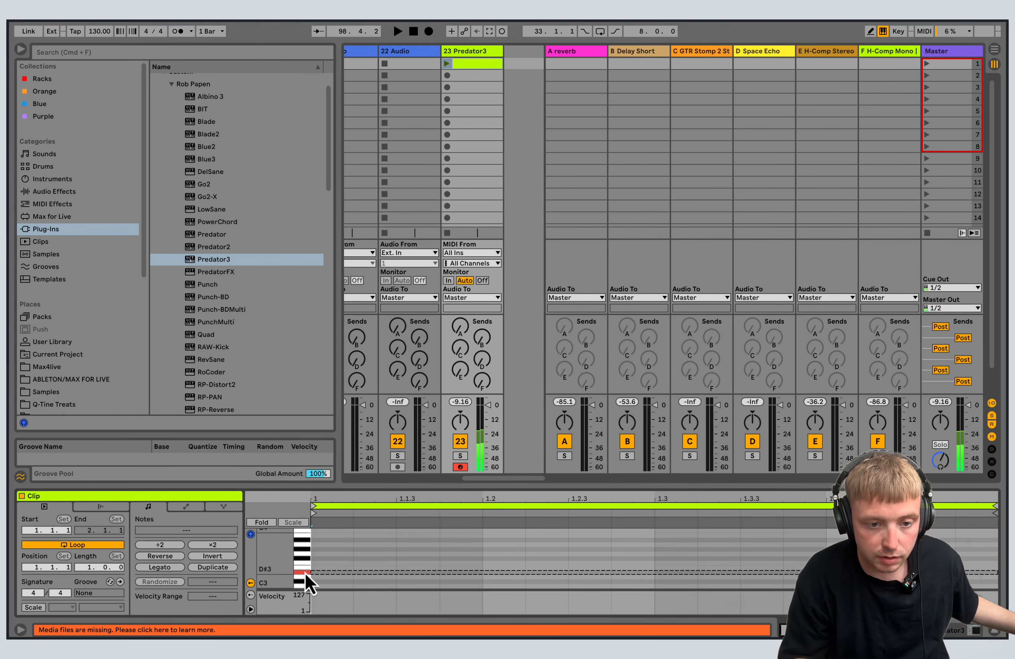
{"action": "left_click", "coordinate": [307, 576]}
{"action": "left_click_drag", "start_coordinate": [317, 558], "coordinate": [517, 530]}
{"action": "double_click", "coordinate": [319, 559]}
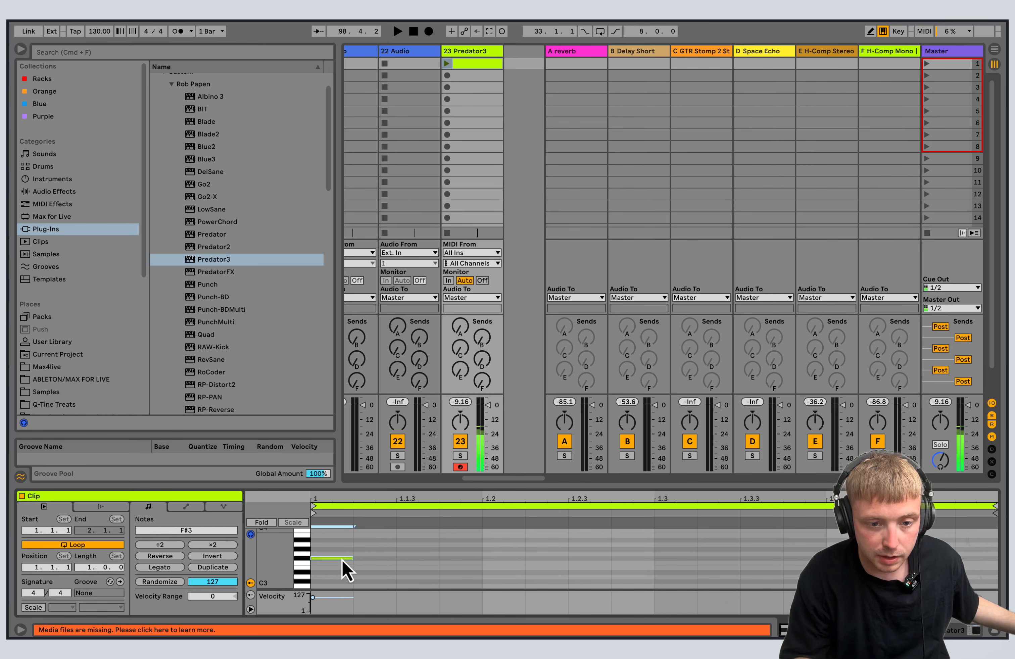
{"action": "left_click_drag", "start_coordinate": [349, 559], "coordinate": [913, 559]}
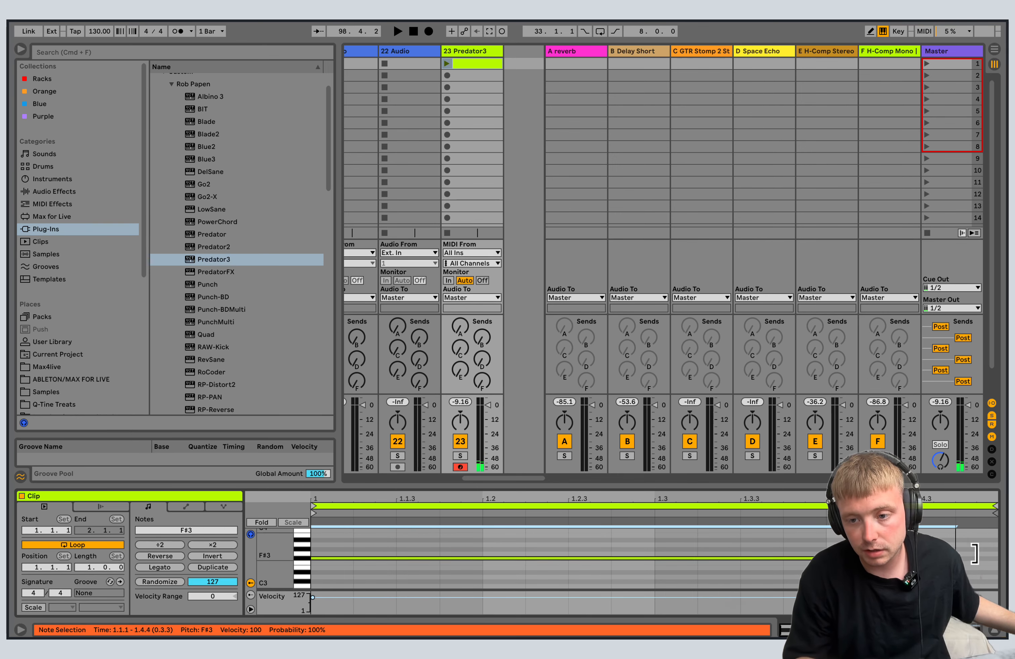
{"action": "left_click_drag", "start_coordinate": [975, 555], "coordinate": [996, 558]}
{"action": "left_click_drag", "start_coordinate": [700, 489], "coordinate": [693, 271]}
{"action": "left_click_drag", "start_coordinate": [166, 416], "coordinate": [163, 446]}
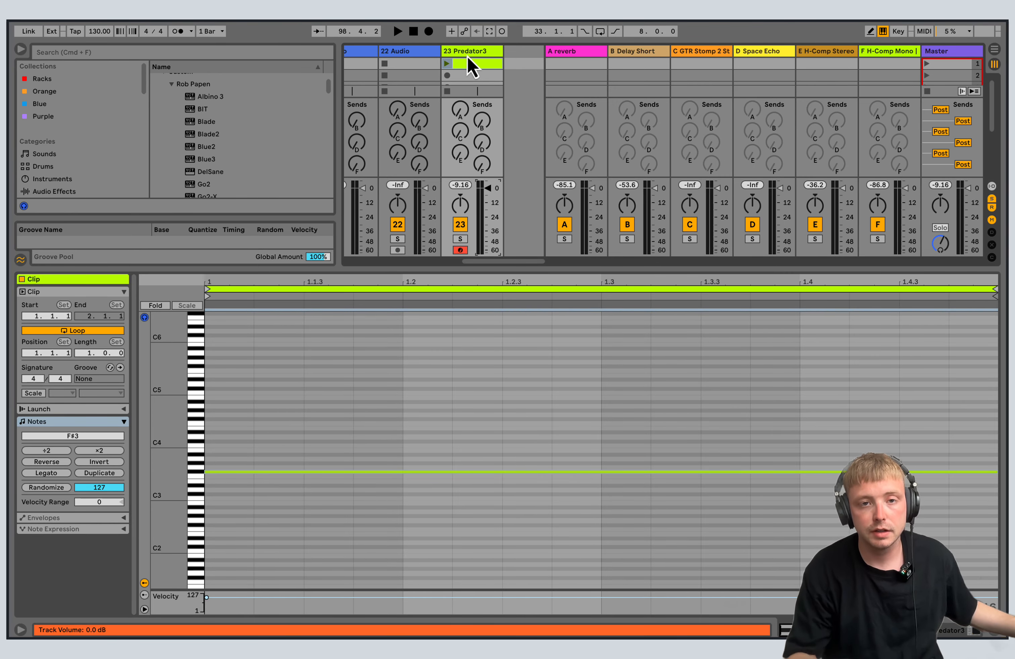
Insert a new MIDI track after the Predator3 track
{"action": "left_click", "coordinate": [475, 52]}
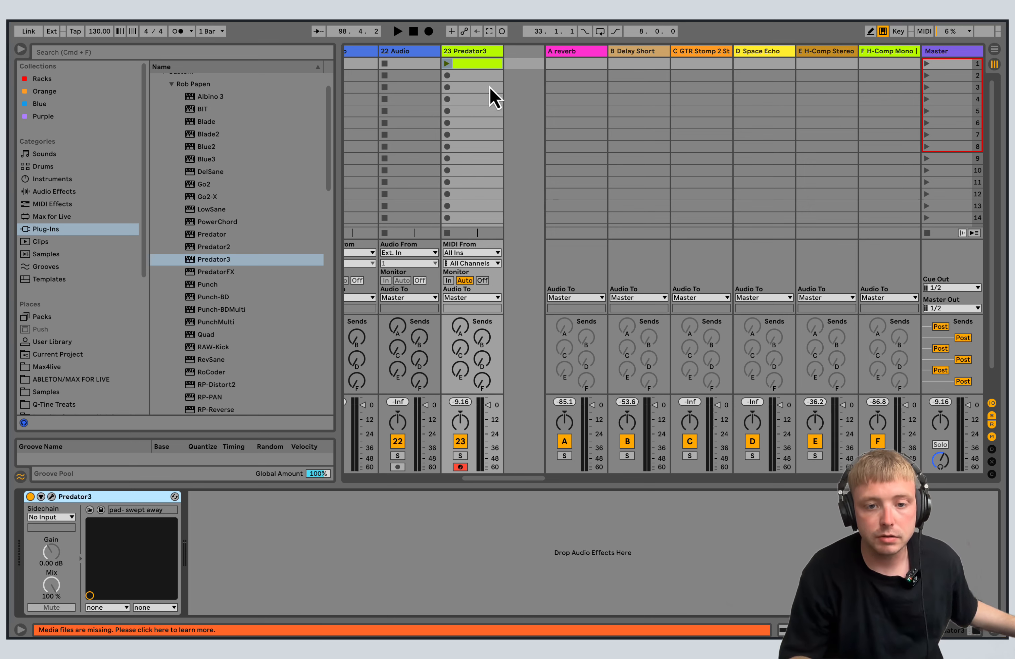
{"action": "right_click", "coordinate": [519, 60]}
{"action": "key", "text": "Return"}
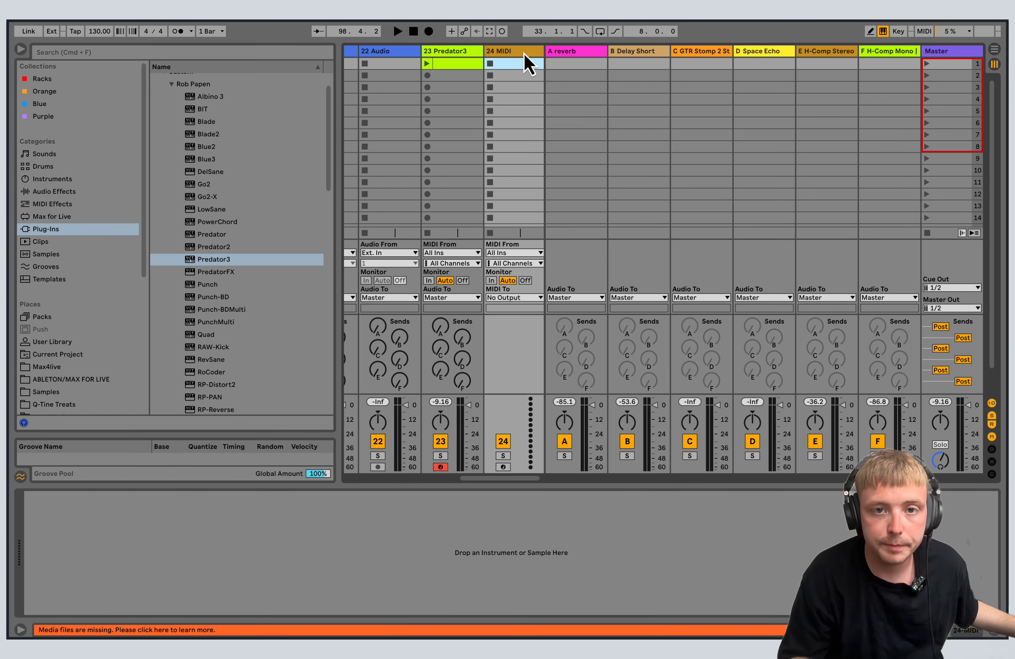
Add the Gate audio effect after Predator3 on track 23
{"action": "left_click", "coordinate": [447, 53]}
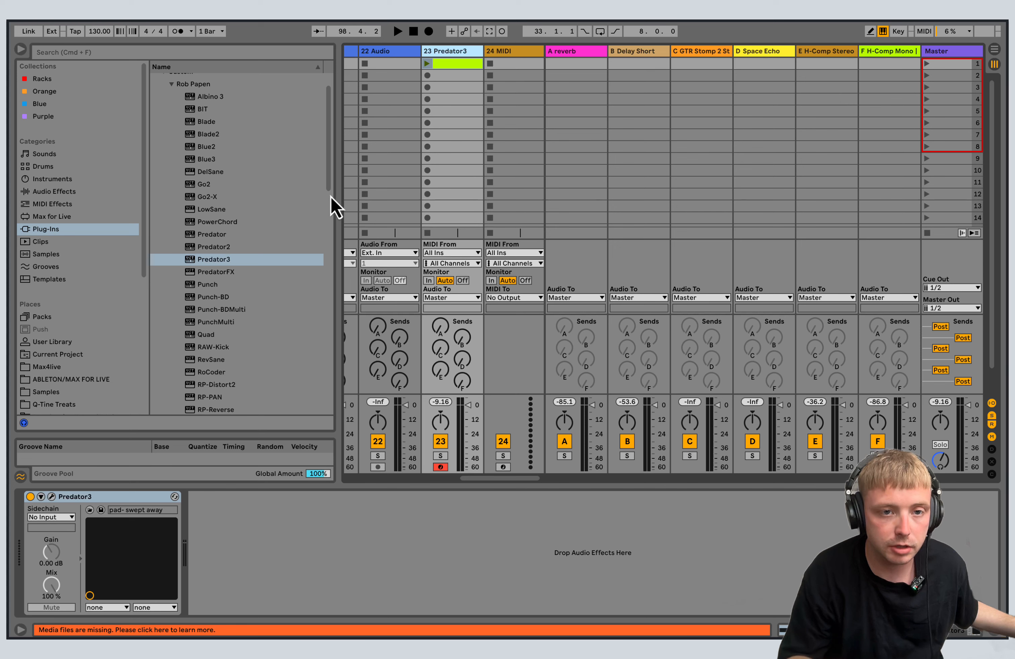
{"action": "left_click", "coordinate": [97, 179]}
{"action": "left_click", "coordinate": [83, 191]}
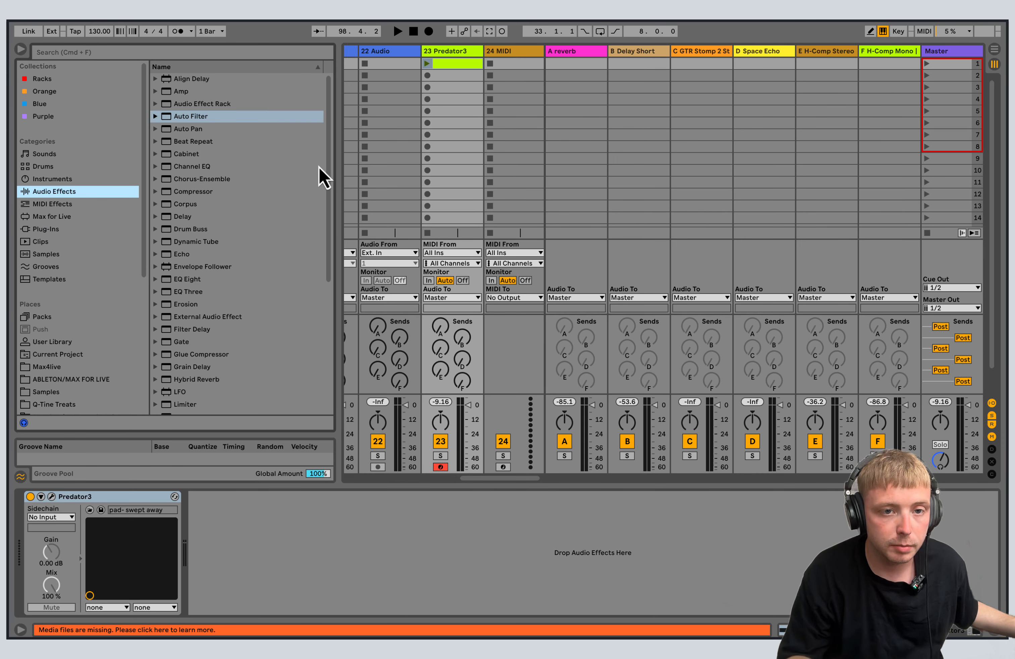
{"action": "scroll", "coordinate": [327, 175], "scroll_direction": "down", "scroll_amount": 5}
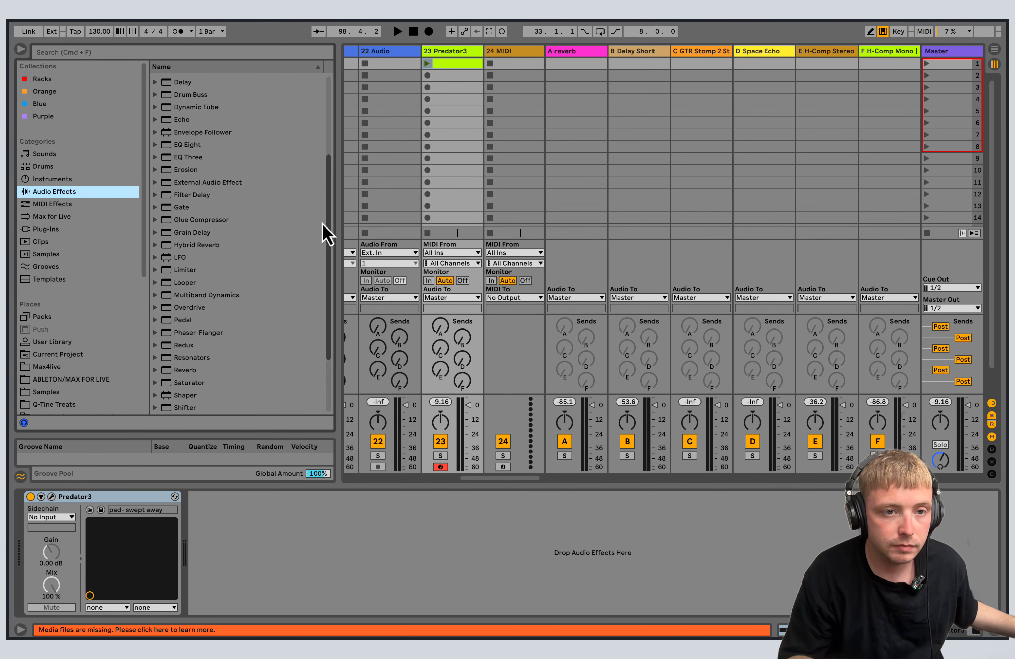
{"action": "scroll", "coordinate": [324, 158], "scroll_direction": "up", "scroll_amount": 5}
{"action": "scroll", "coordinate": [324, 161], "scroll_direction": "down", "scroll_amount": 3}
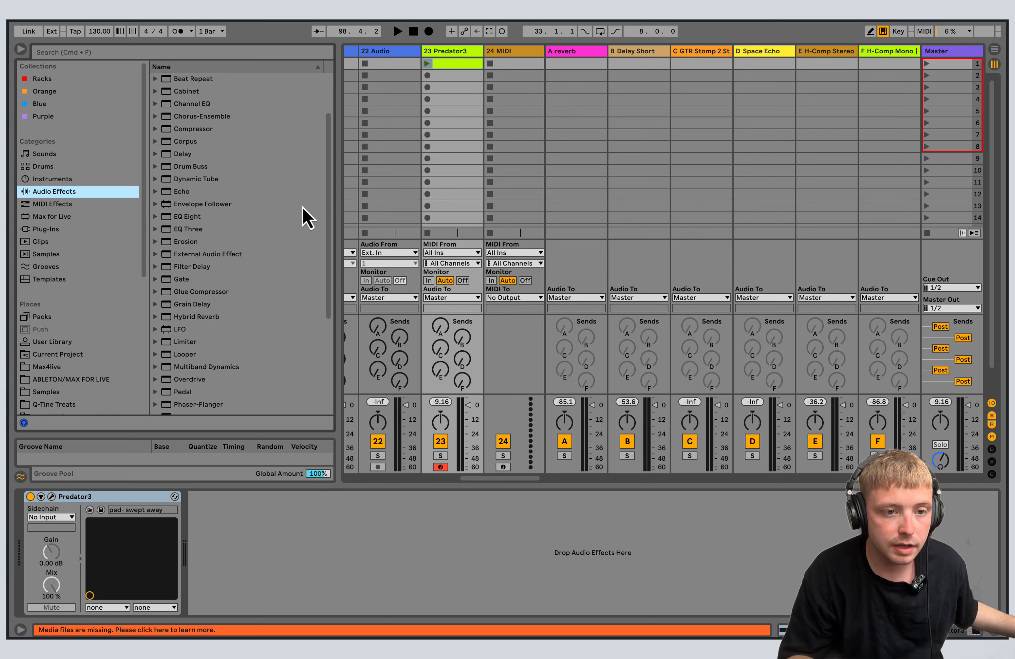
{"action": "left_click", "coordinate": [198, 280]}
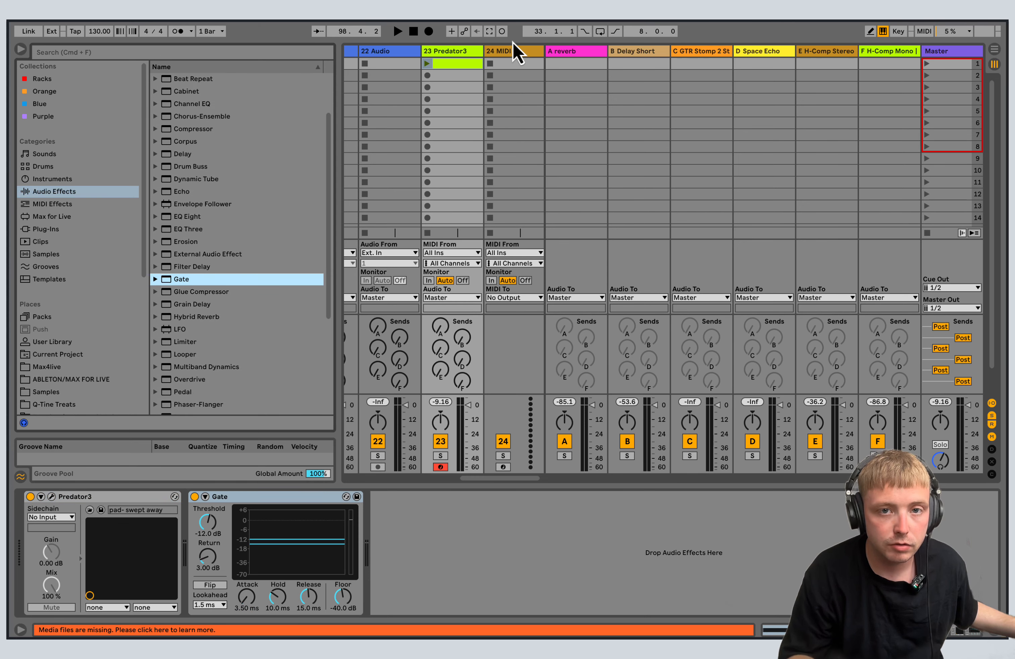
Select the new MIDI track 24 and search the browser for "hat"
{"action": "left_click", "coordinate": [515, 62]}
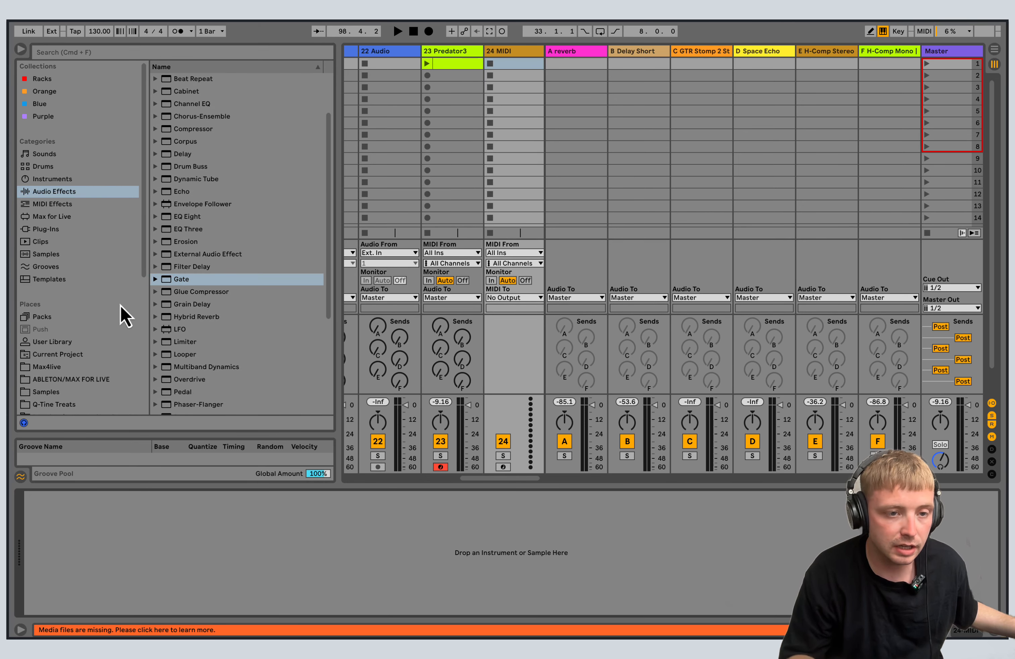
{"action": "scroll", "coordinate": [142, 281], "scroll_direction": "down", "scroll_amount": 2}
{"action": "left_click", "coordinate": [48, 310]}
{"action": "left_click", "coordinate": [56, 322]}
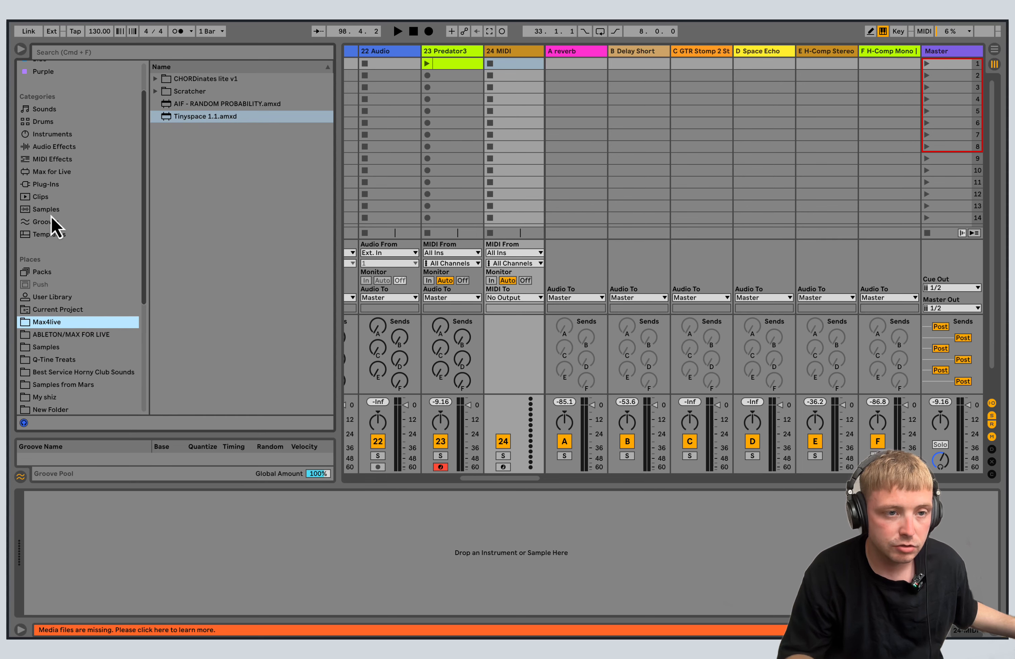
{"action": "left_click", "coordinate": [52, 222]}
{"action": "left_click", "coordinate": [107, 53]}
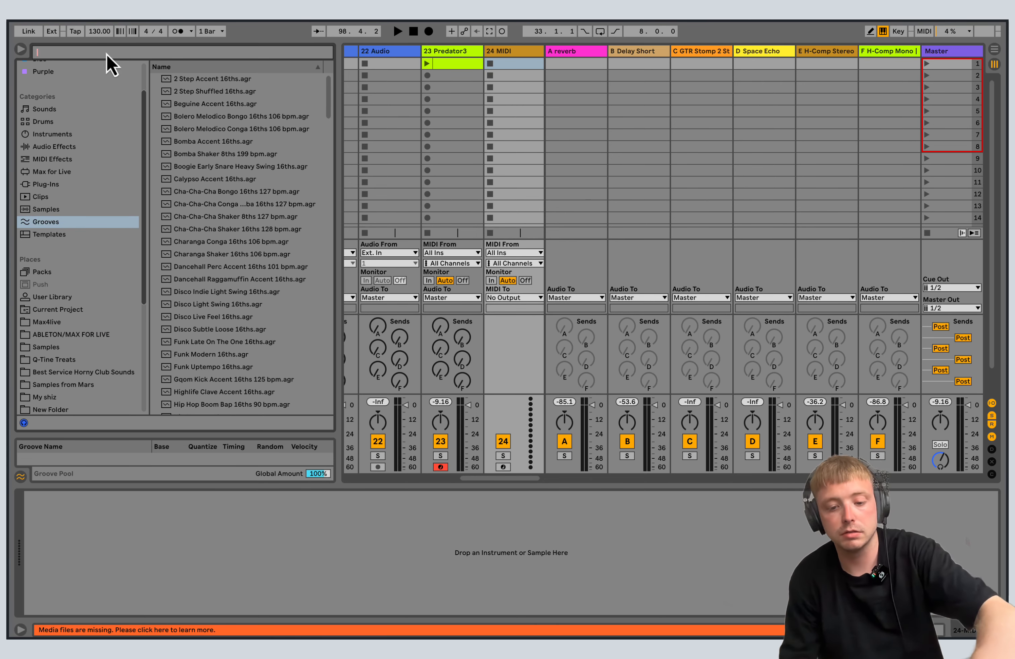
{"action": "type", "text": "hih"}
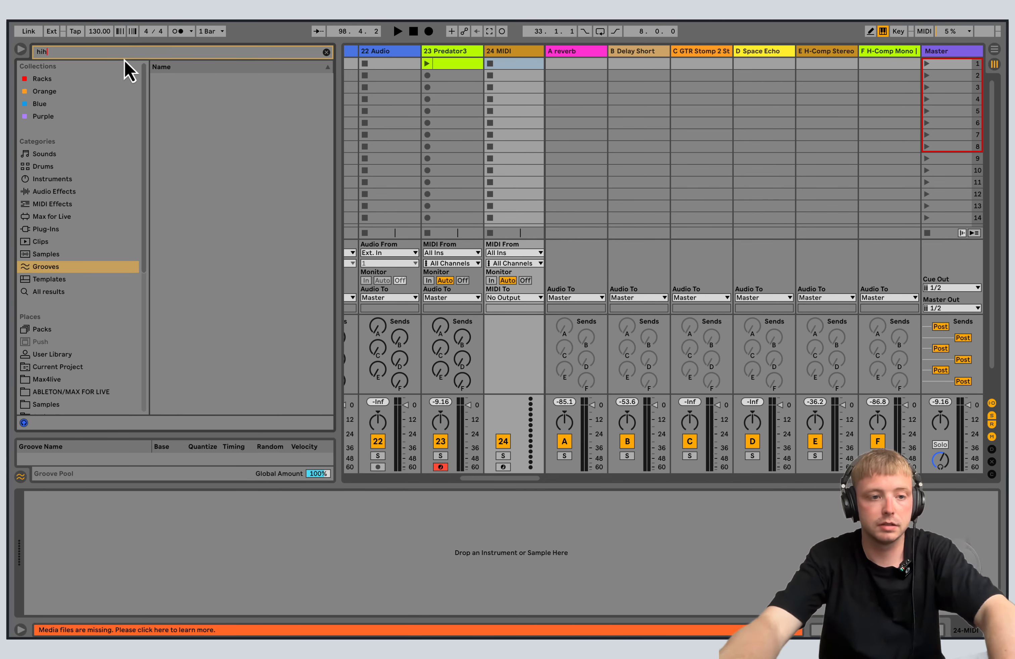
{"action": "key", "text": "BackSpace"}
{"action": "key", "text": "BackSpace"}
{"action": "key", "text": "BackSpace"}
{"action": "type", "text": "hat"}
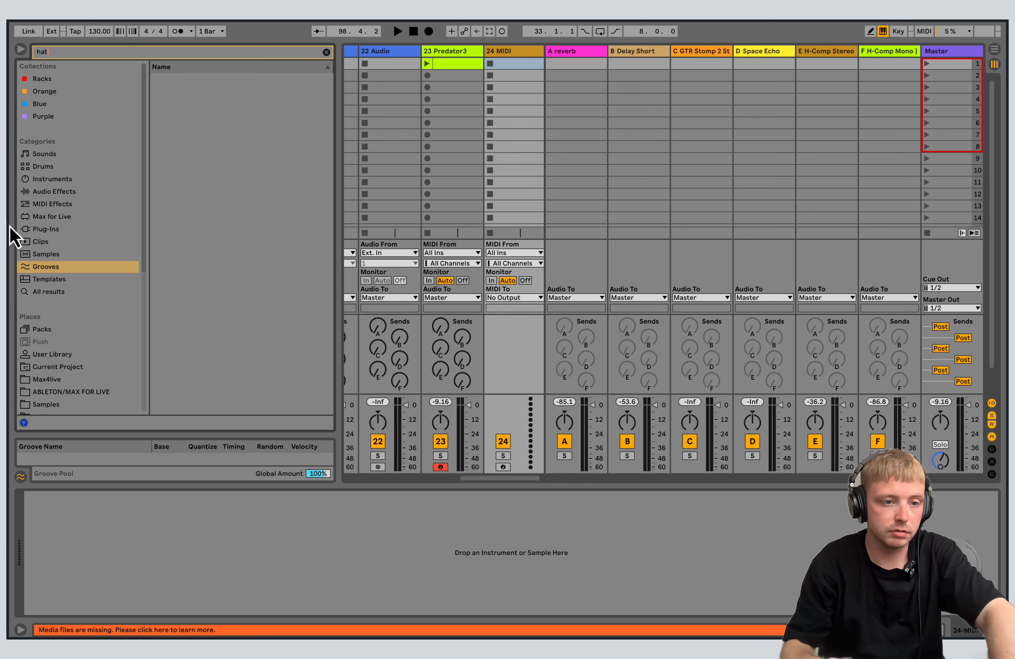
Audition the hat samples and load Kaiserdisco_Tech House 02_Hat1.aif onto track 24
{"action": "left_click", "coordinate": [63, 255]}
{"action": "key", "text": "Down"}
{"action": "key", "text": "Down"}
{"action": "key", "text": "Down"}
{"action": "key", "text": "Down"}
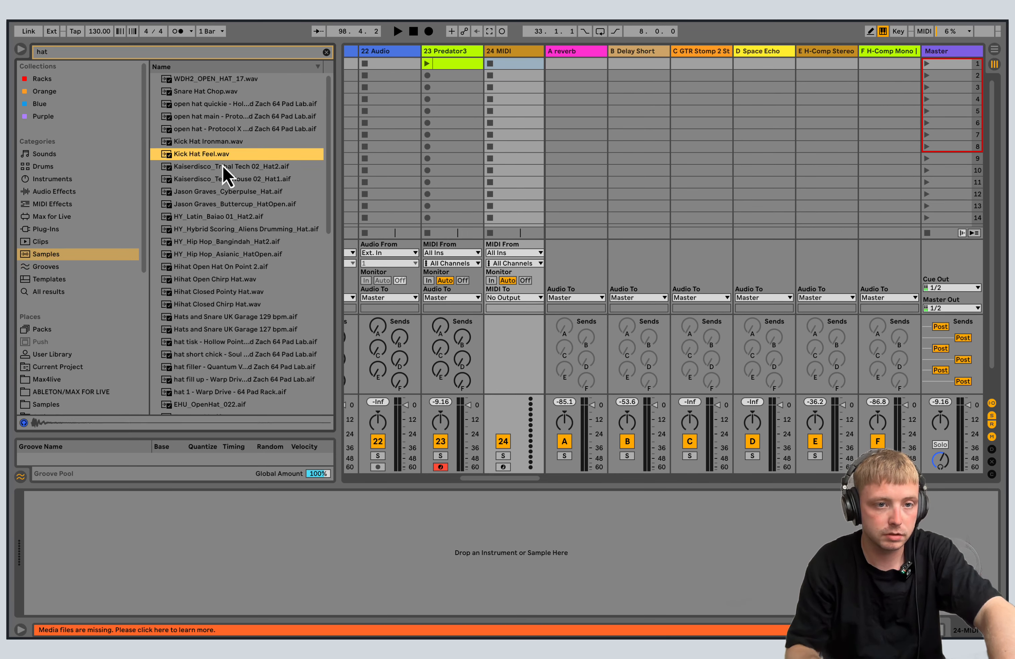
{"action": "key", "text": "Up"}
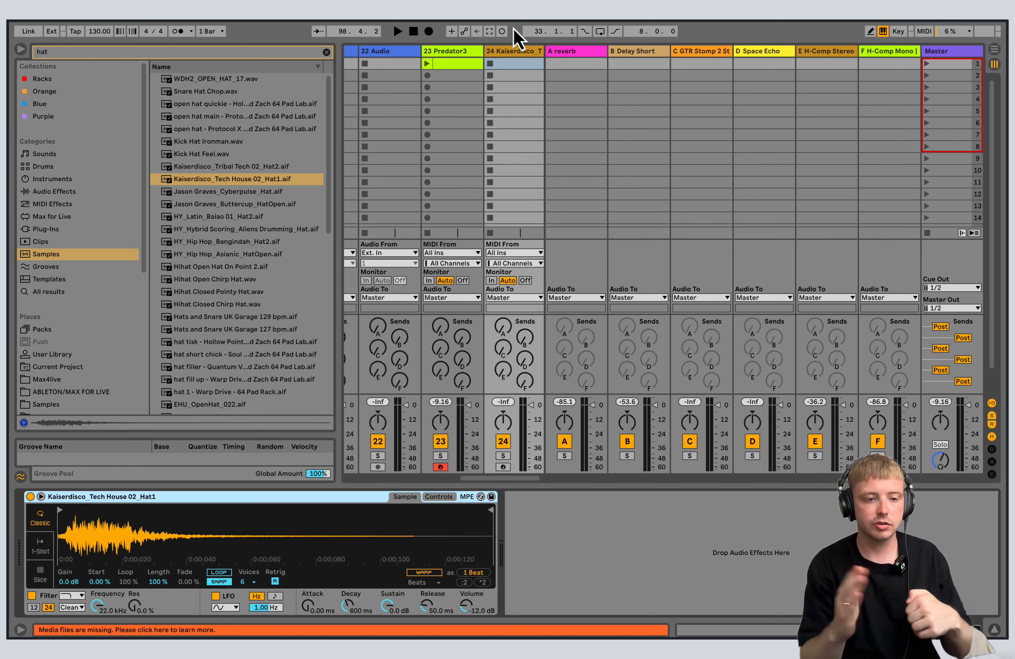
Deactivate track 24 and show track 23's device chain
{"action": "left_click", "coordinate": [455, 62]}
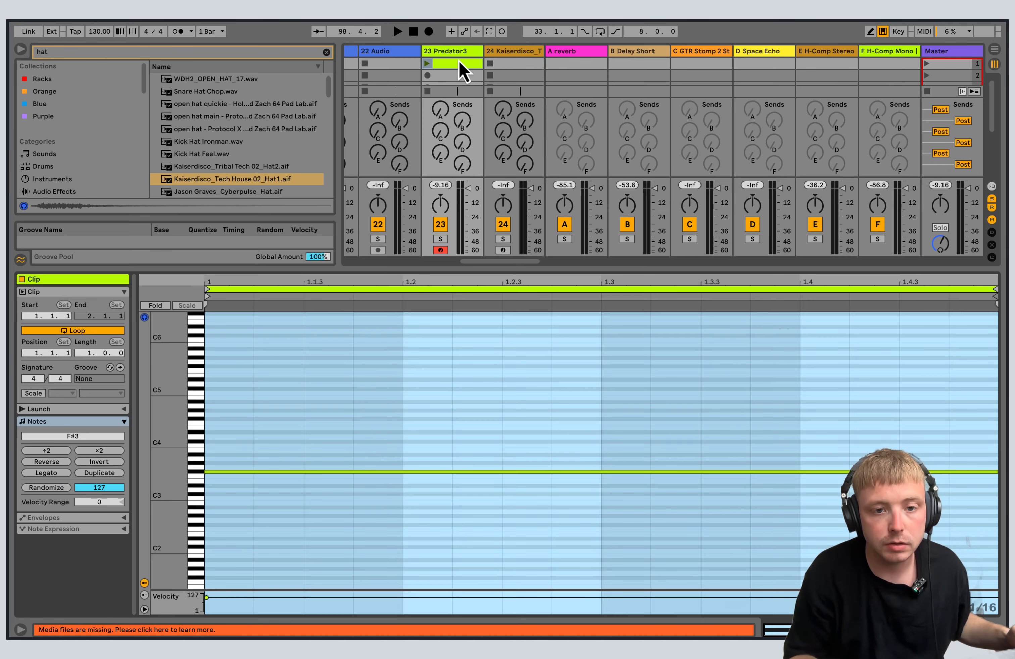
{"action": "left_click", "coordinate": [535, 63]}
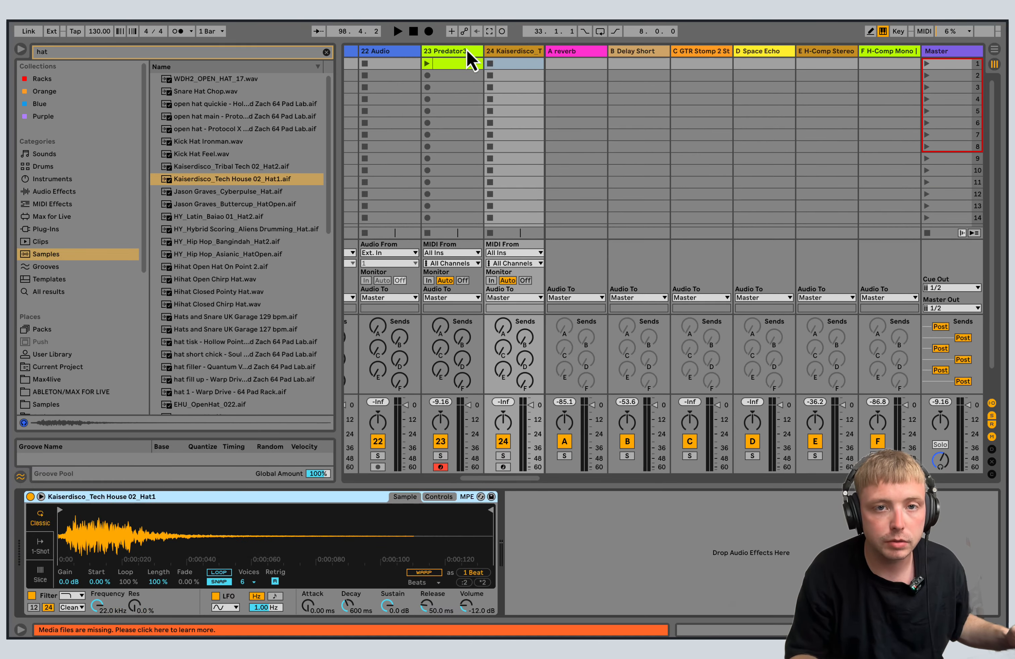
{"action": "left_click", "coordinate": [453, 63]}
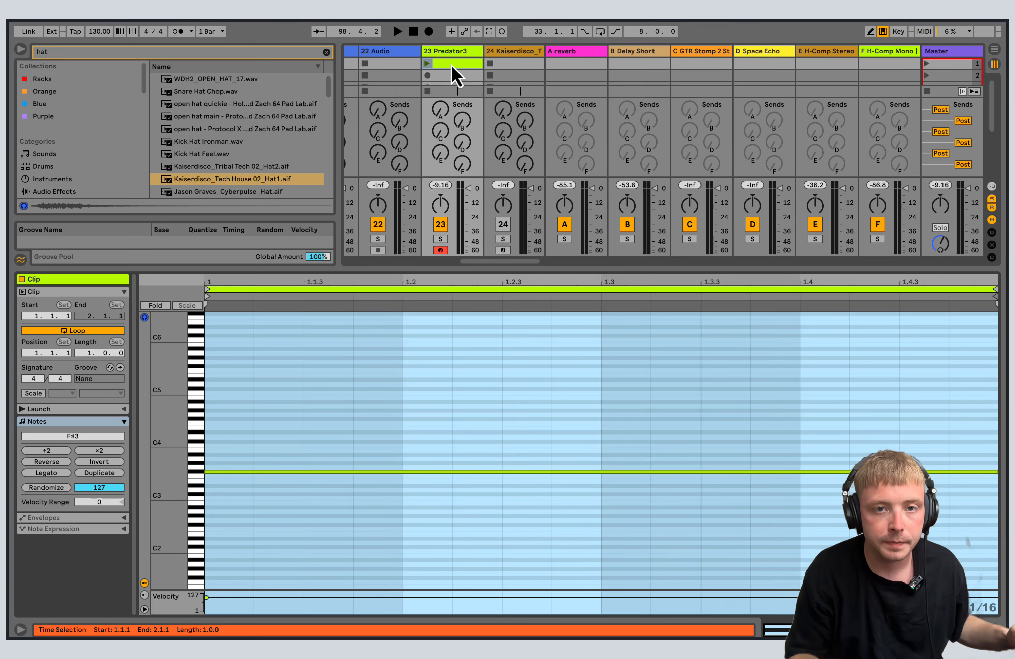
{"action": "left_click", "coordinate": [453, 51]}
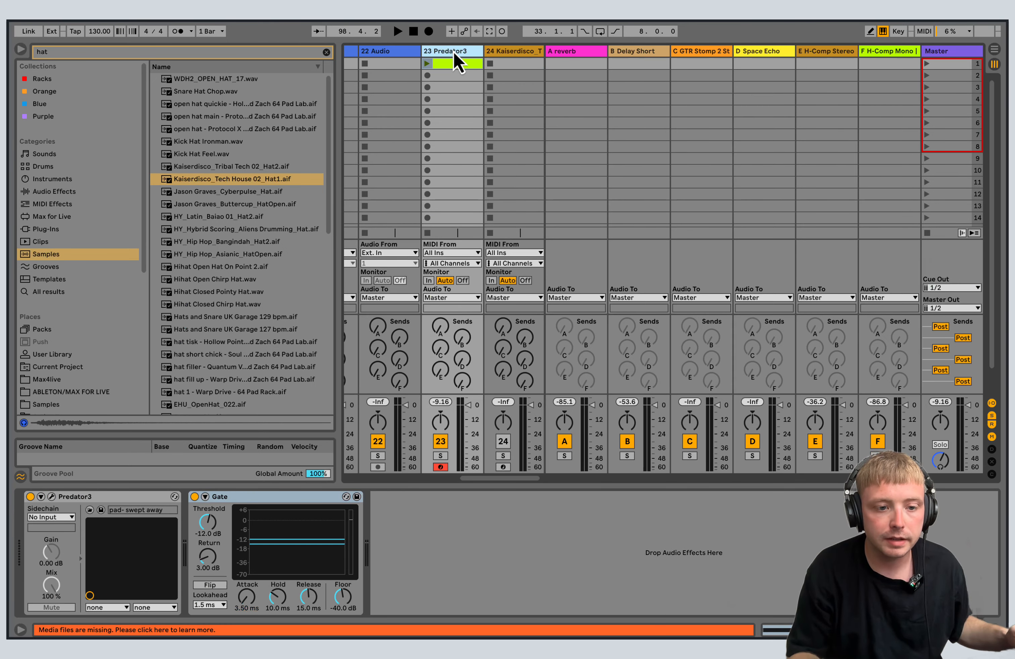
Enable the Gate's sidechain with 24-Kaiserdisco Tech House 02 Hat1 as its source and set the threshold to -16.5 dB
{"action": "left_click", "coordinate": [206, 498]}
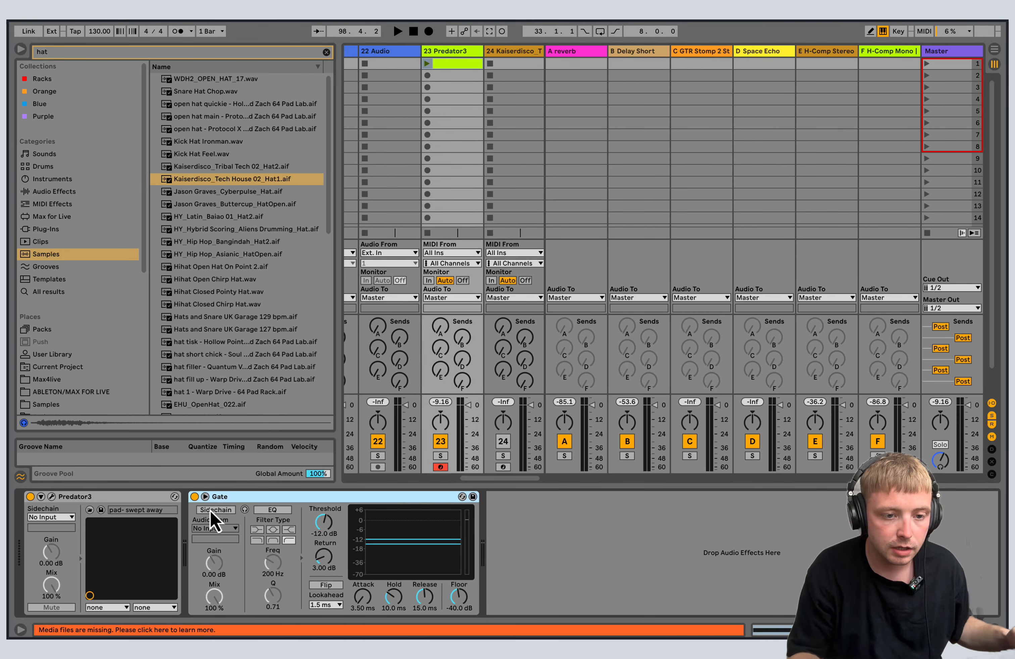
{"action": "left_click", "coordinate": [212, 510]}
{"action": "left_click", "coordinate": [217, 530]}
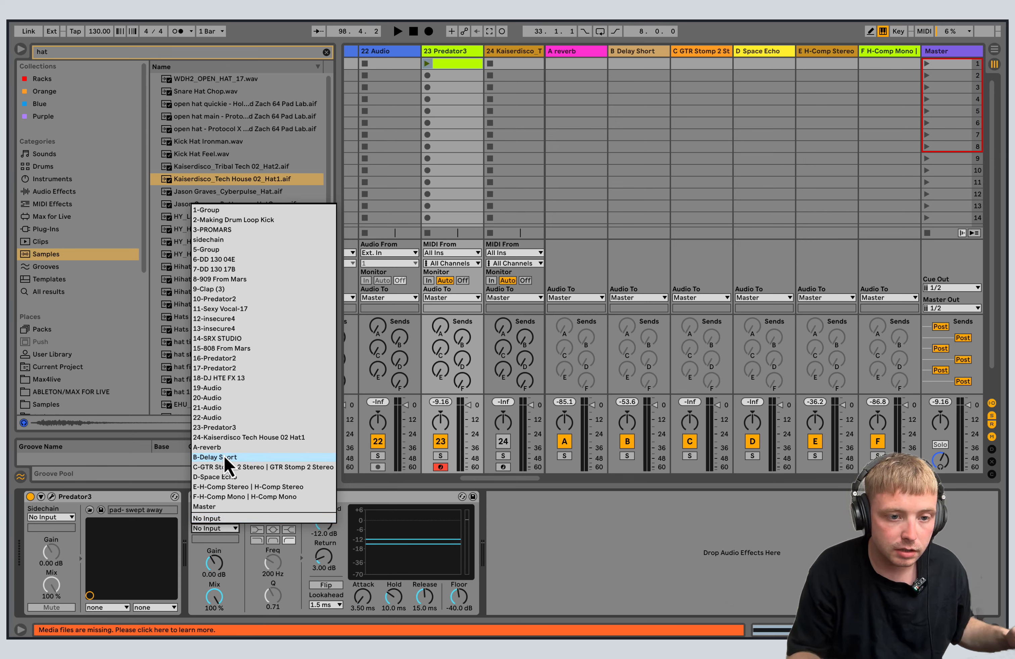
{"action": "left_click", "coordinate": [226, 438]}
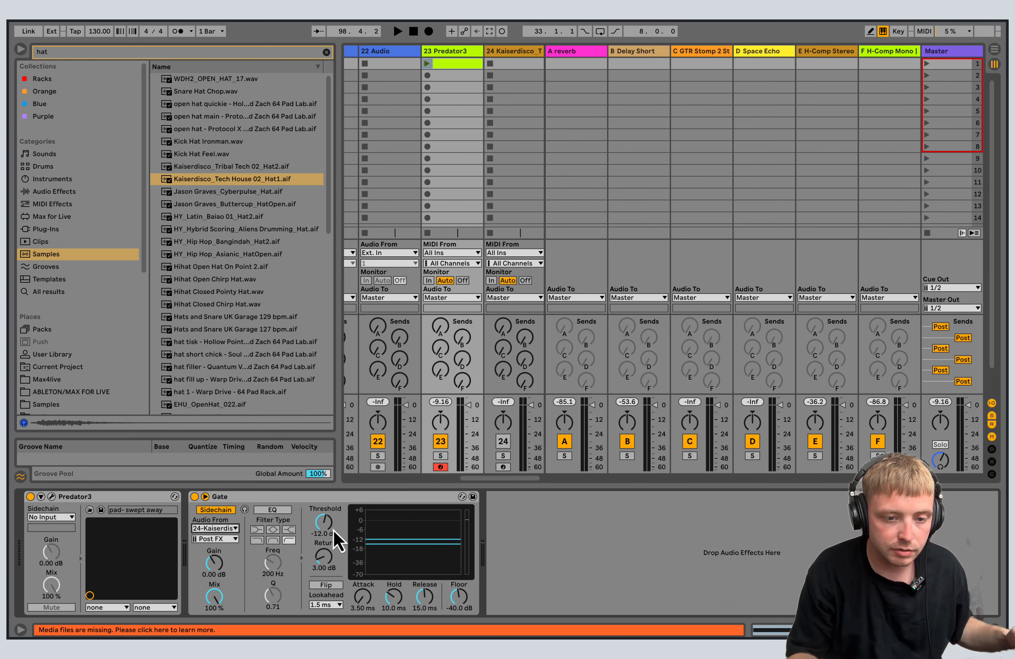
{"action": "left_click_drag", "start_coordinate": [328, 528], "coordinate": [333, 533]}
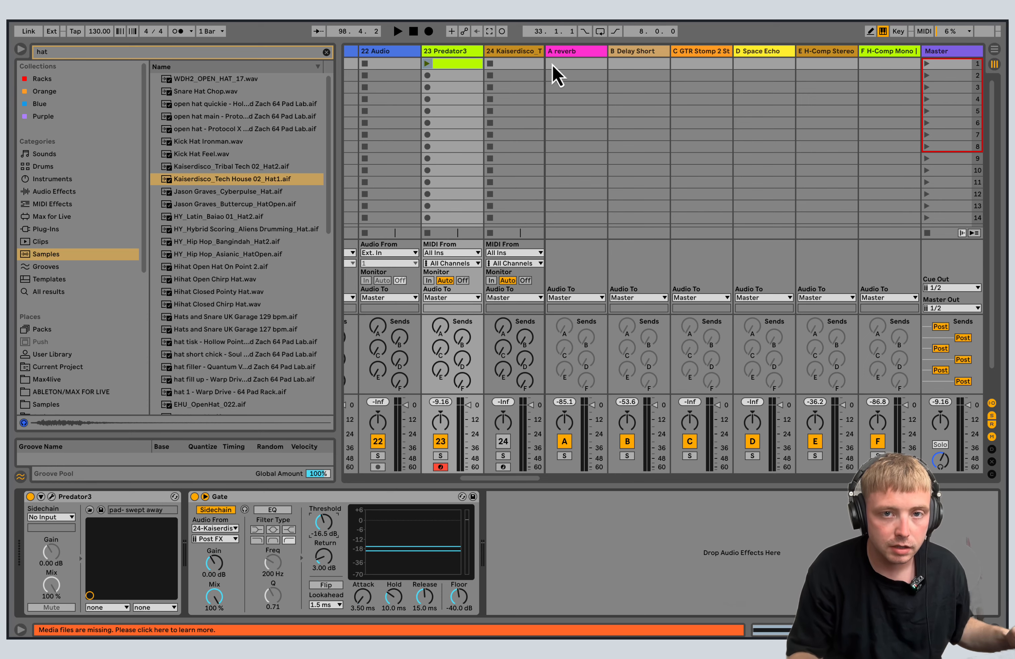
Create a one-bar clip on track 24 with C3 notes at 1.1.1, 1.1.3, 1.2.4, 1.3.3 and 1.4.3
{"action": "double_click", "coordinate": [524, 65]}
{"action": "left_click_drag", "start_coordinate": [187, 499], "coordinate": [231, 506]}
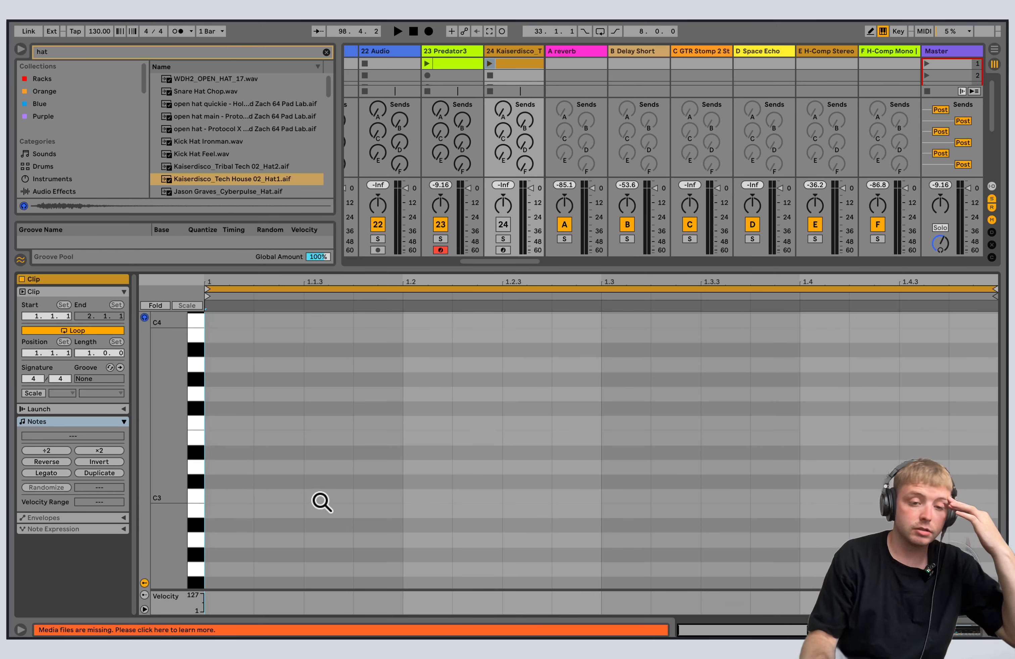
{"action": "left_click", "coordinate": [229, 496]}
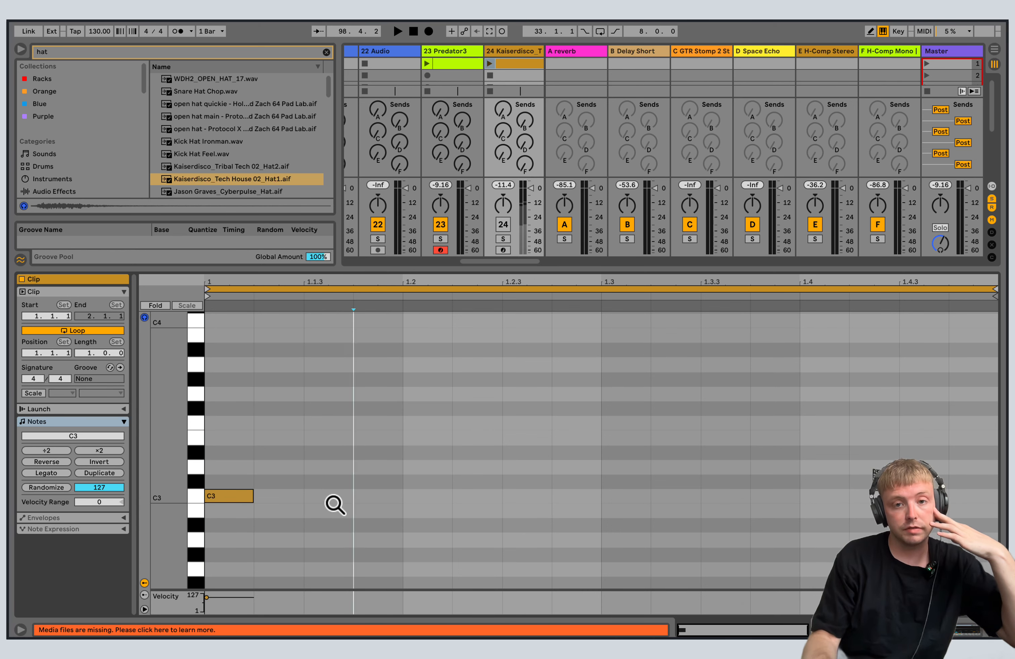
{"action": "left_click", "coordinate": [329, 495]}
{"action": "left_click", "coordinate": [557, 496]}
{"action": "left_click_drag", "start_coordinate": [598, 493], "coordinate": [599, 494]}
{"action": "left_click", "coordinate": [712, 496]}
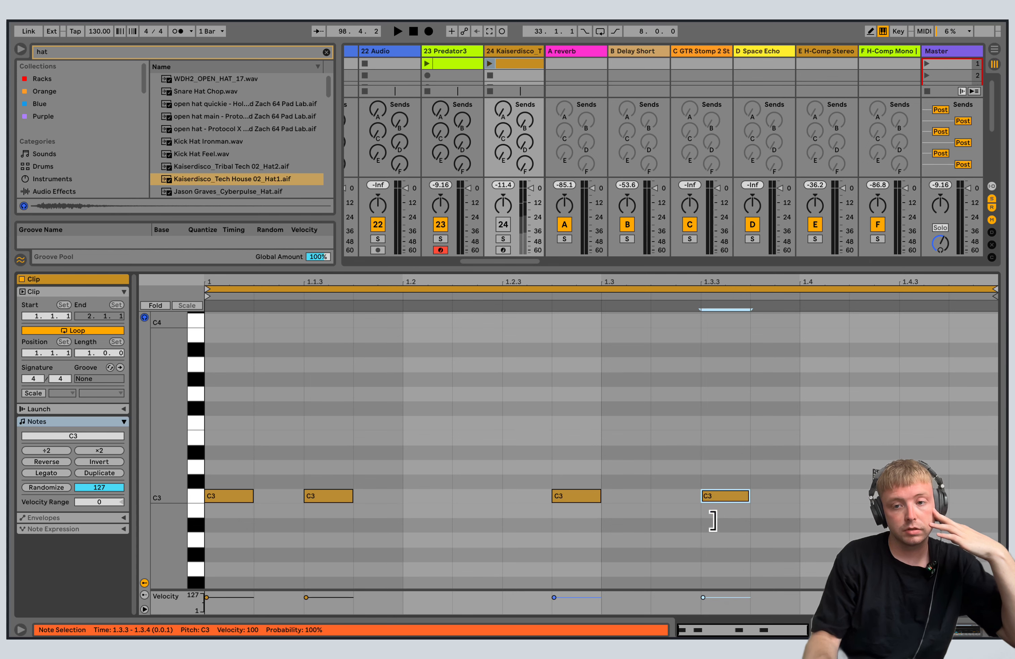
{"action": "left_click", "coordinate": [924, 496]}
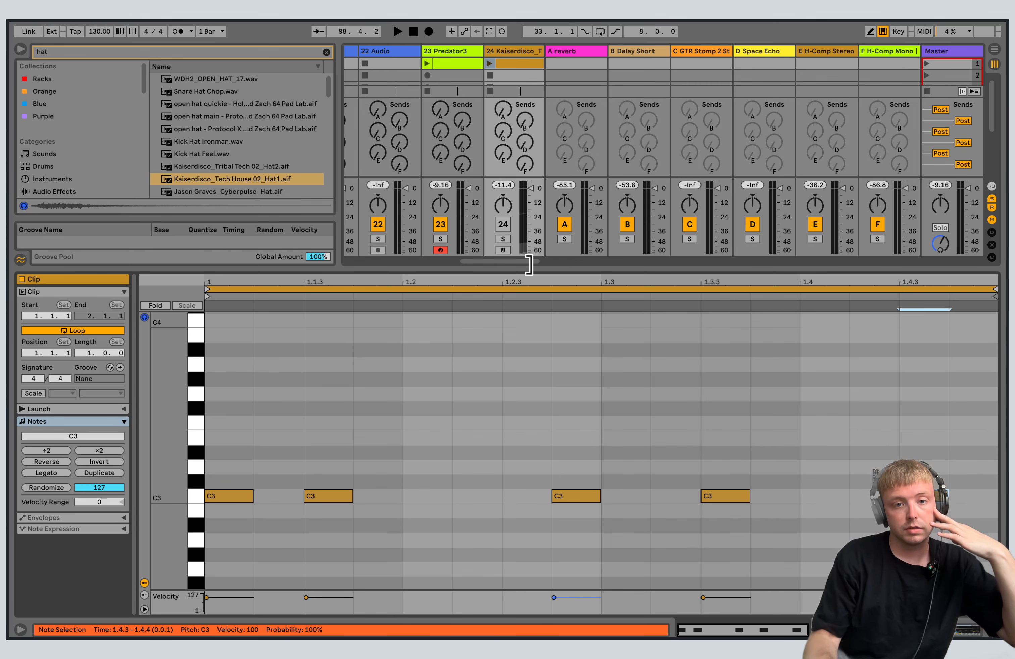
Launch the clips on tracks 23 and 24 and solo the Predator3 track
{"action": "left_click_drag", "start_coordinate": [529, 264], "coordinate": [541, 348]}
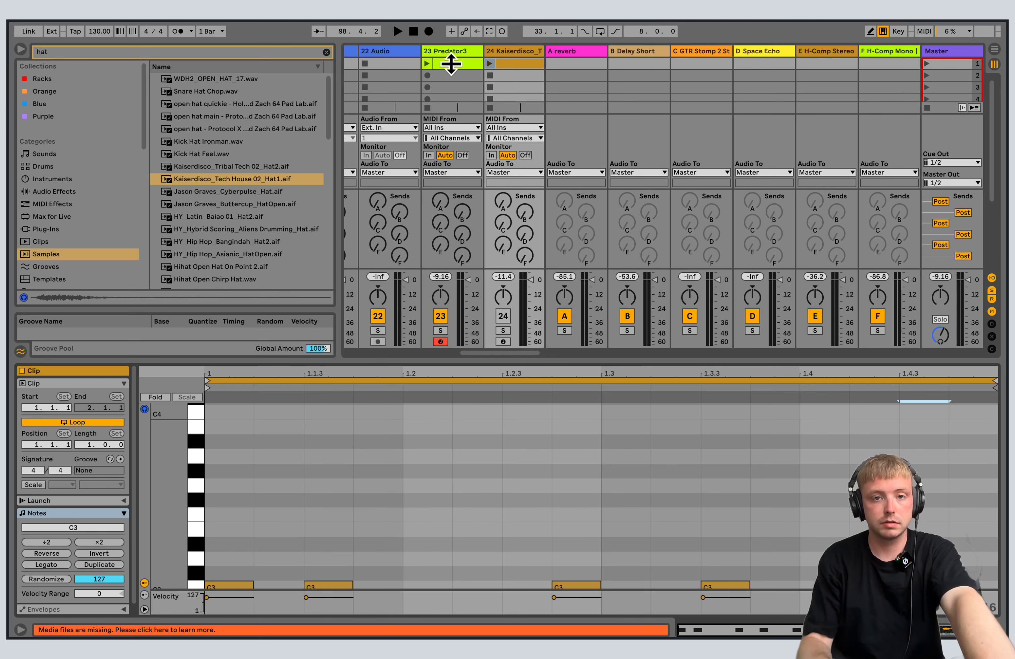
{"action": "left_click", "coordinate": [427, 63]}
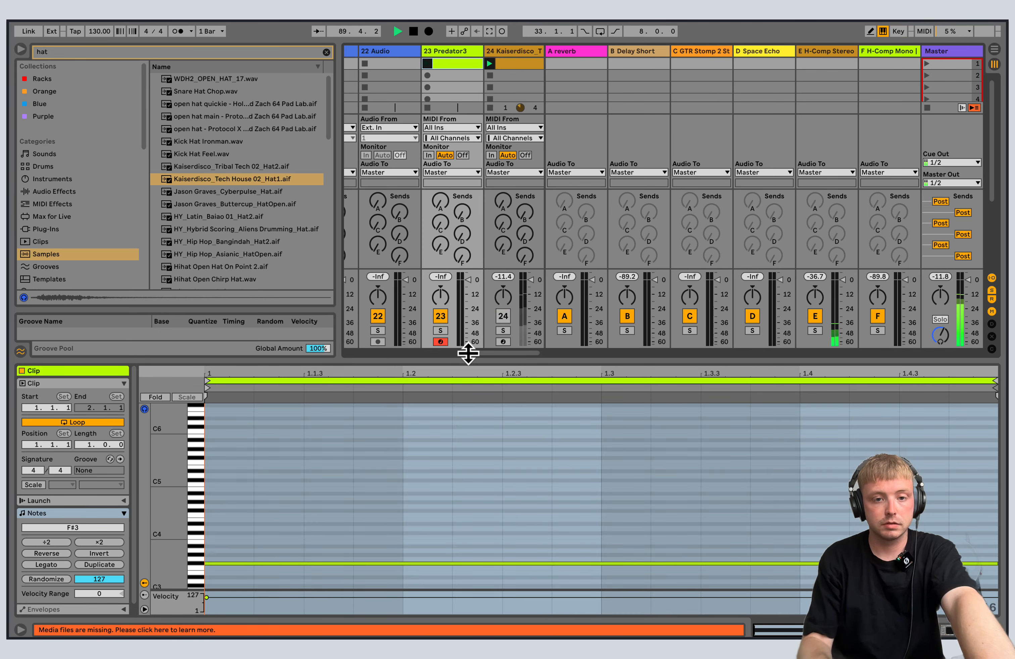
{"action": "left_click_drag", "start_coordinate": [468, 353], "coordinate": [499, 341]}
{"action": "left_click", "coordinate": [505, 318]}
{"action": "left_click", "coordinate": [443, 319]}
{"action": "left_click", "coordinate": [385, 319]}
{"action": "left_click", "coordinate": [439, 330]}
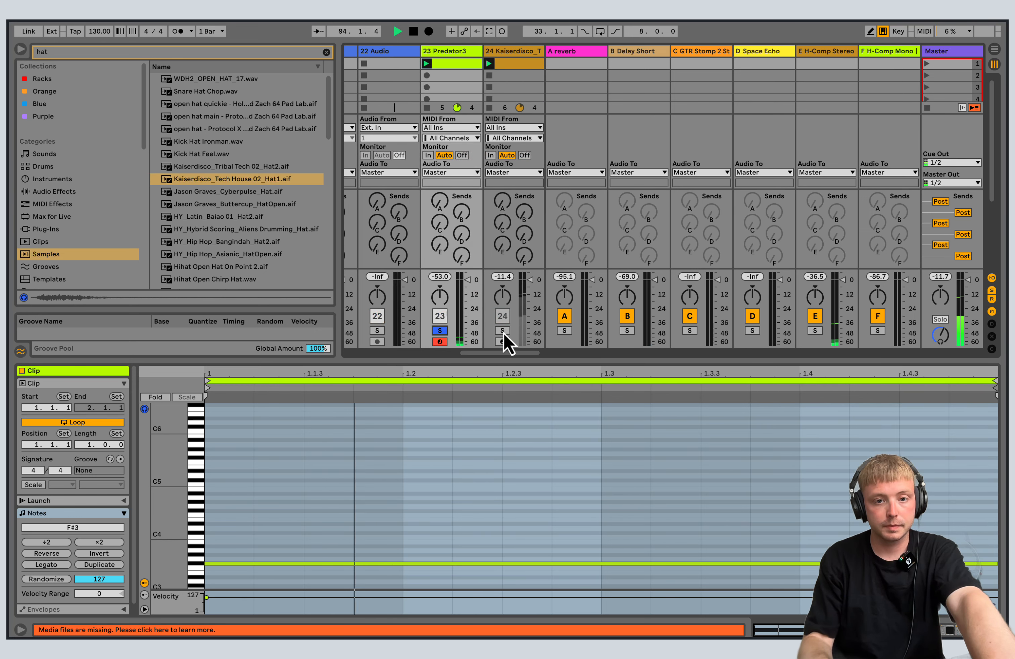
Solo track 24 alongside the Predator3 track to audition the hat pattern, and leave track 24 deactivated and unsoloed
{"action": "left_click", "coordinate": [502, 331]}
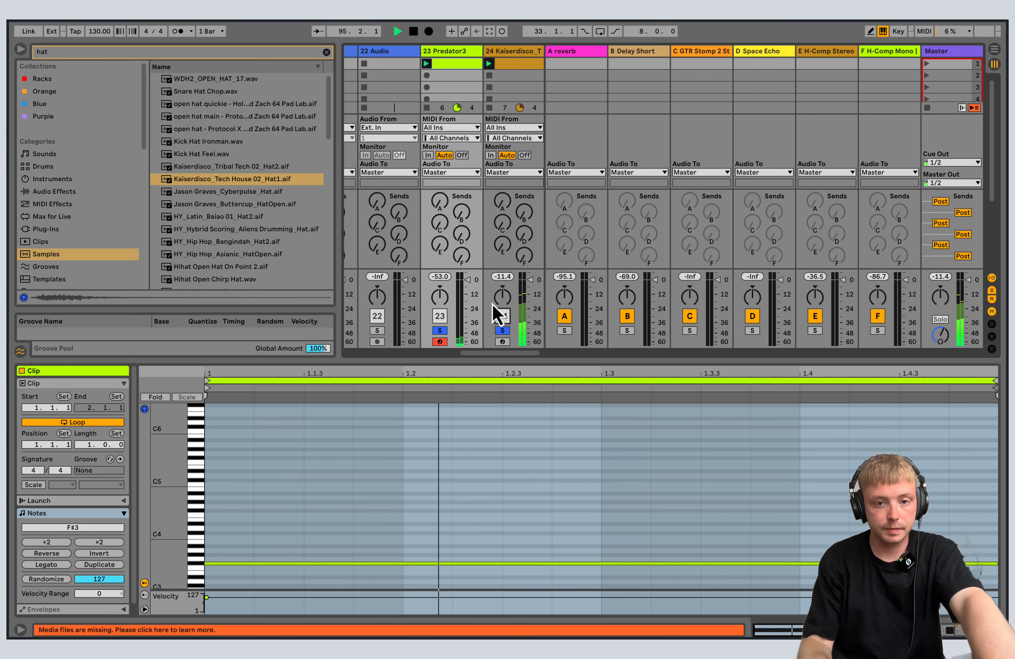
{"action": "left_click", "coordinate": [499, 319]}
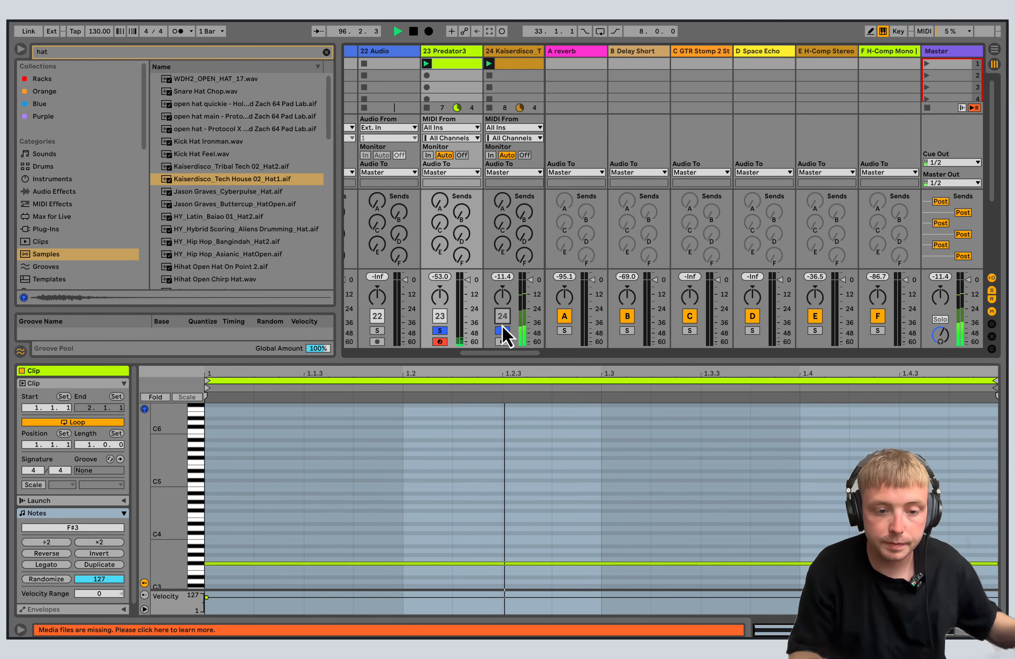
{"action": "left_click", "coordinate": [502, 331]}
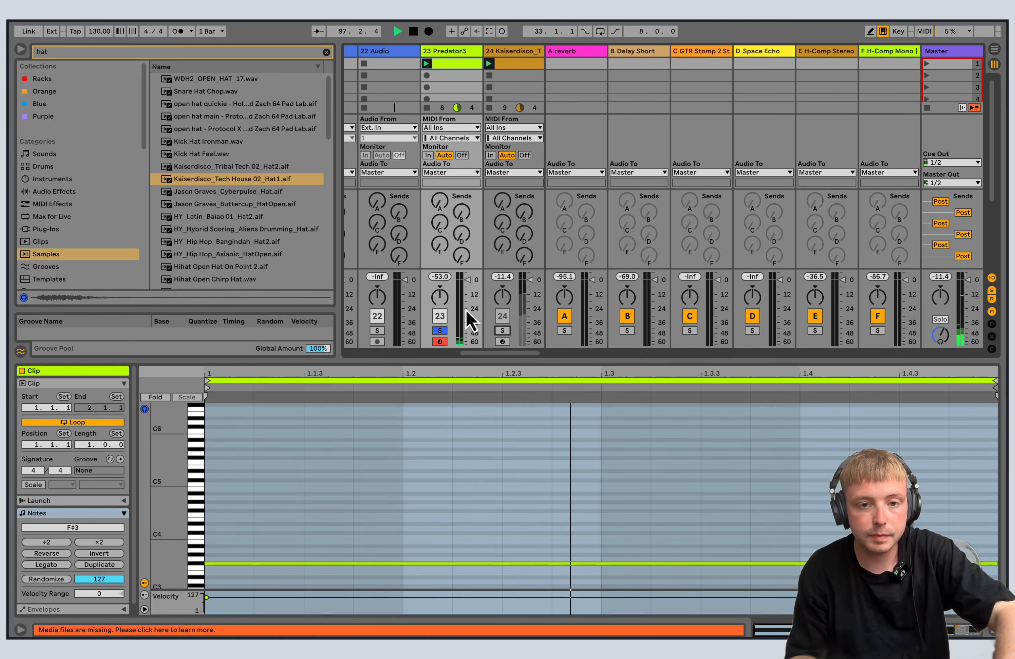
Check the hat clip's notes on track 24 against the Gate in track 23's device chain
{"action": "left_click", "coordinate": [470, 287]}
{"action": "double_click", "coordinate": [451, 51]}
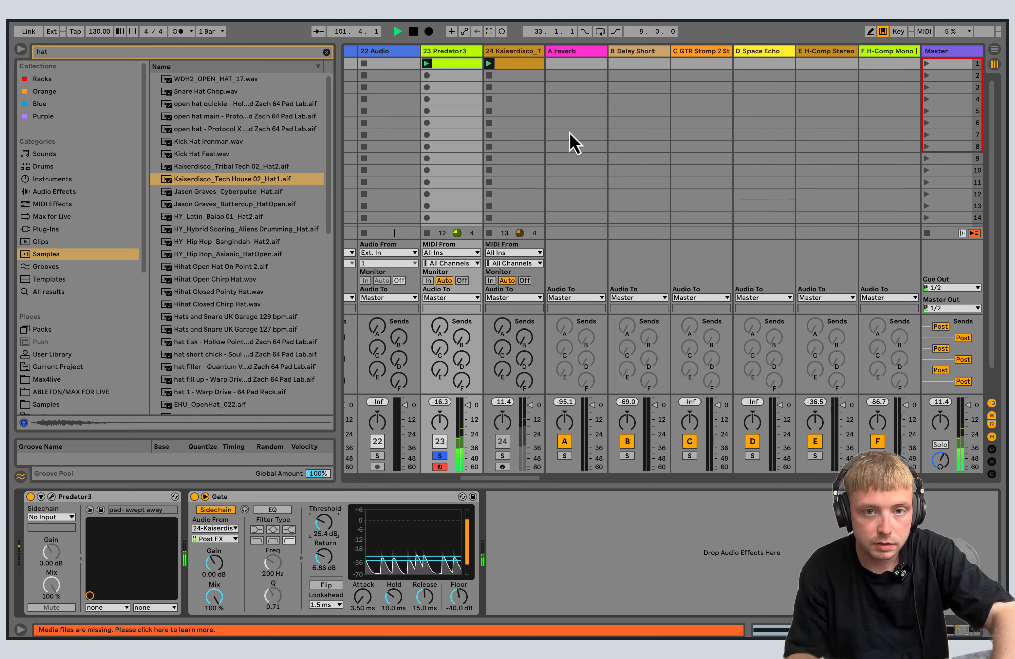
{"action": "double_click", "coordinate": [522, 67]}
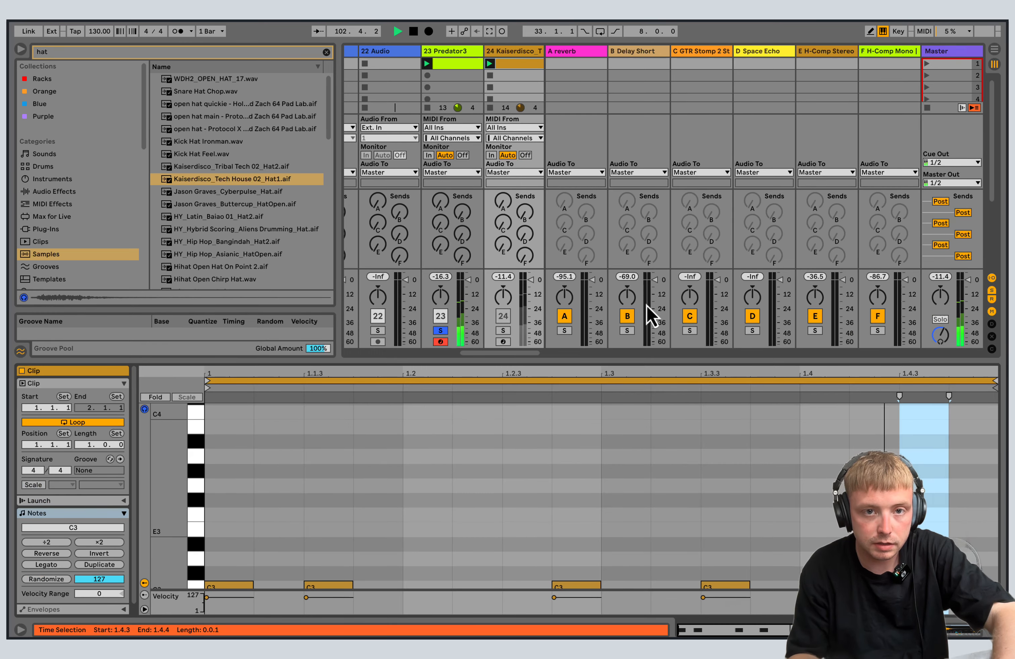
{"action": "left_click", "coordinate": [472, 65]}
{"action": "double_click", "coordinate": [477, 51]}
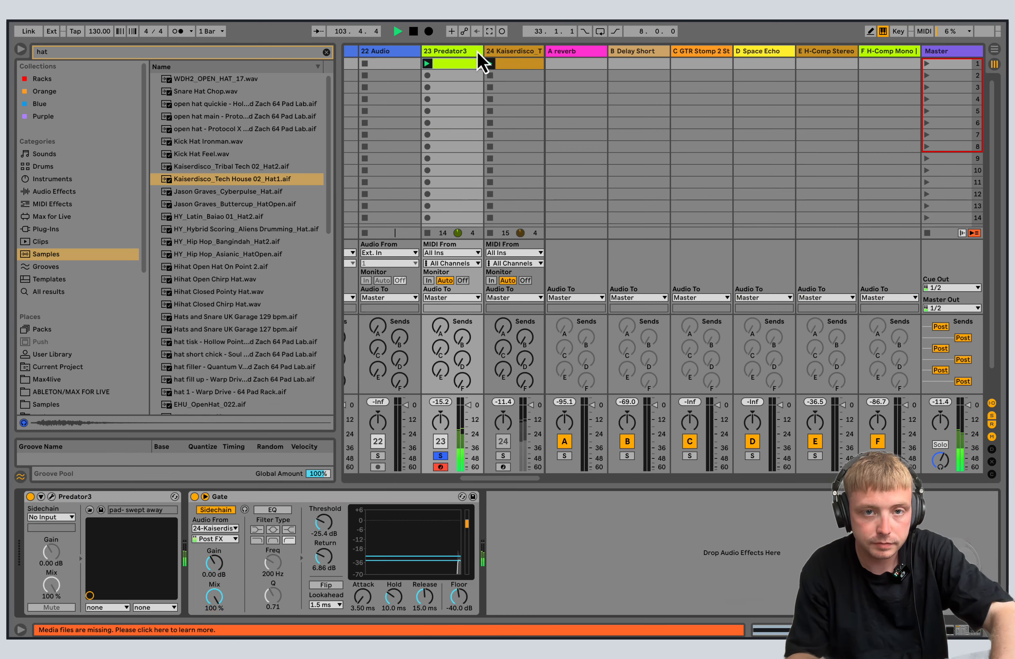
Set the Gate's threshold to -21.7 dB, return to 13.7 dB, attack to 28.6 ms, hold to 12.1 ms and release to 17.3 ms
{"action": "mouse_move", "coordinate": [325, 526]}
{"action": "left_mouse_down"}
{"action": "mouse_move", "coordinate": [324, 569]}
{"action": "mouse_move", "coordinate": [325, 537]}
{"action": "left_mouse_up"}
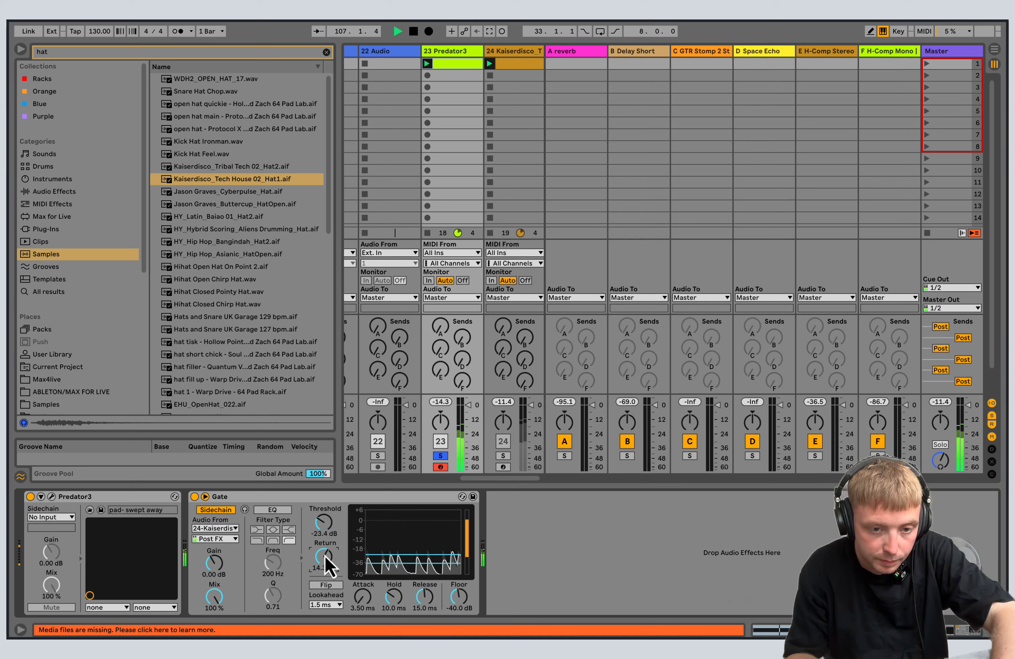
{"action": "left_click", "coordinate": [413, 31]}
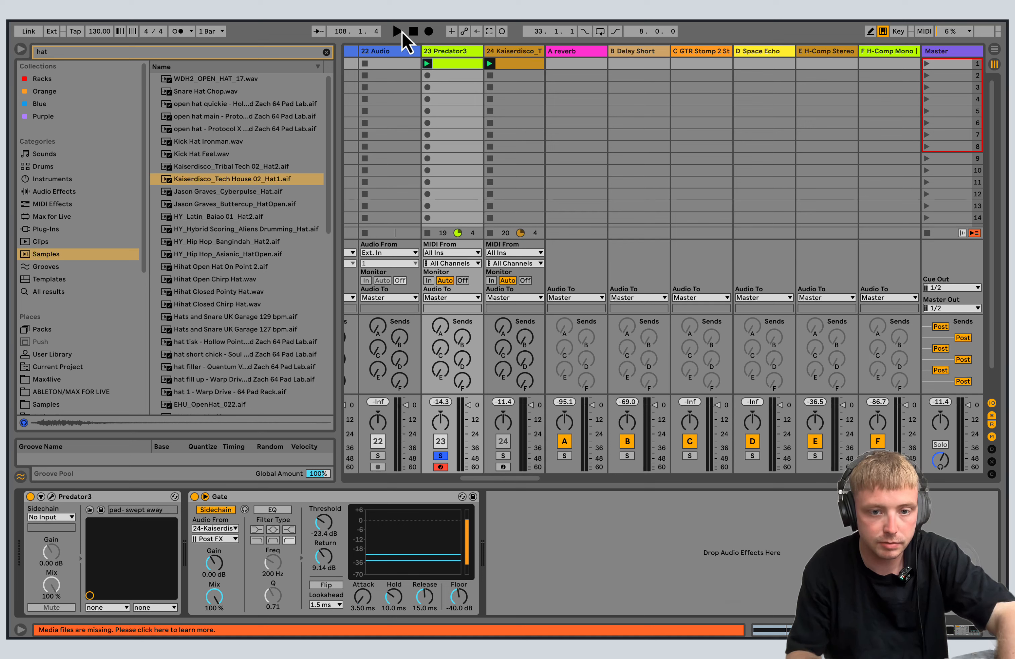
{"action": "left_click_drag", "start_coordinate": [324, 518], "coordinate": [324, 560]}
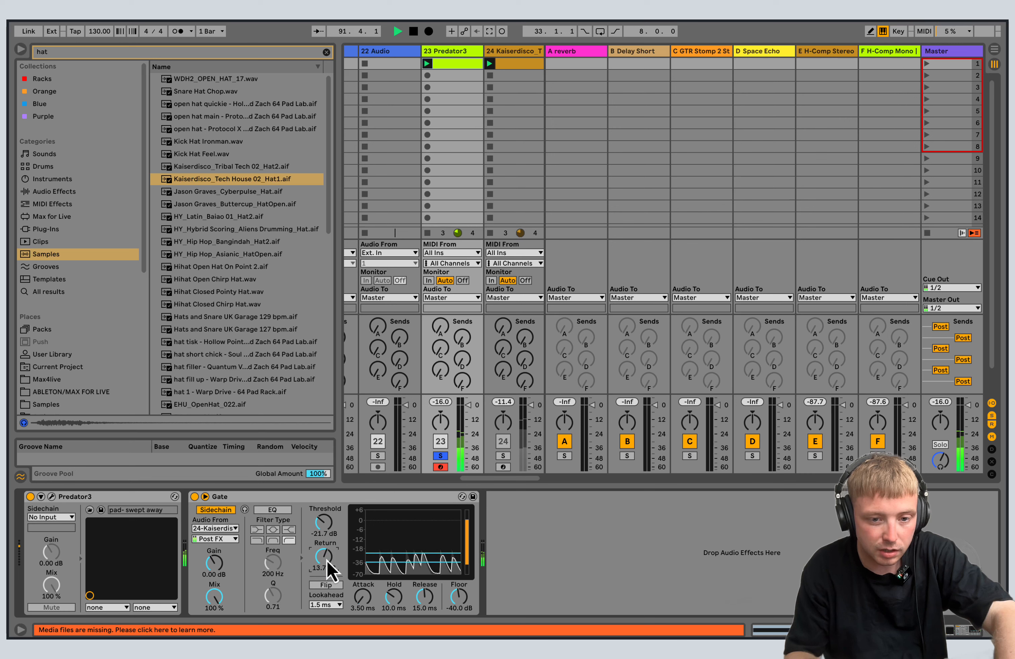
{"action": "left_click_drag", "start_coordinate": [399, 601], "coordinate": [399, 561]}
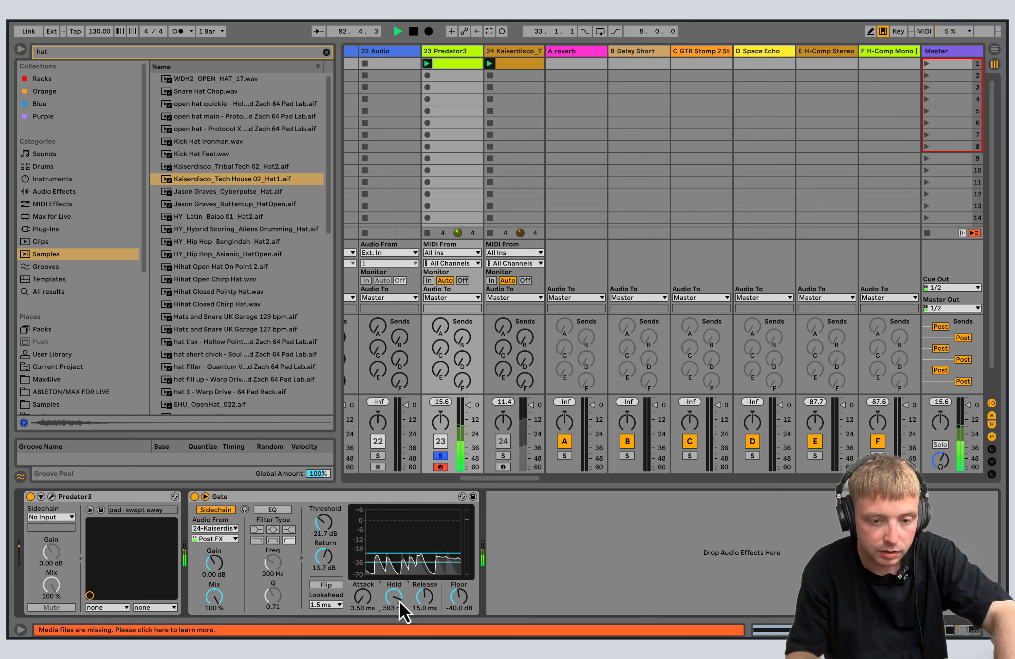
{"action": "left_click_drag", "start_coordinate": [399, 601], "coordinate": [422, 600]}
{"action": "left_click", "coordinate": [414, 31]}
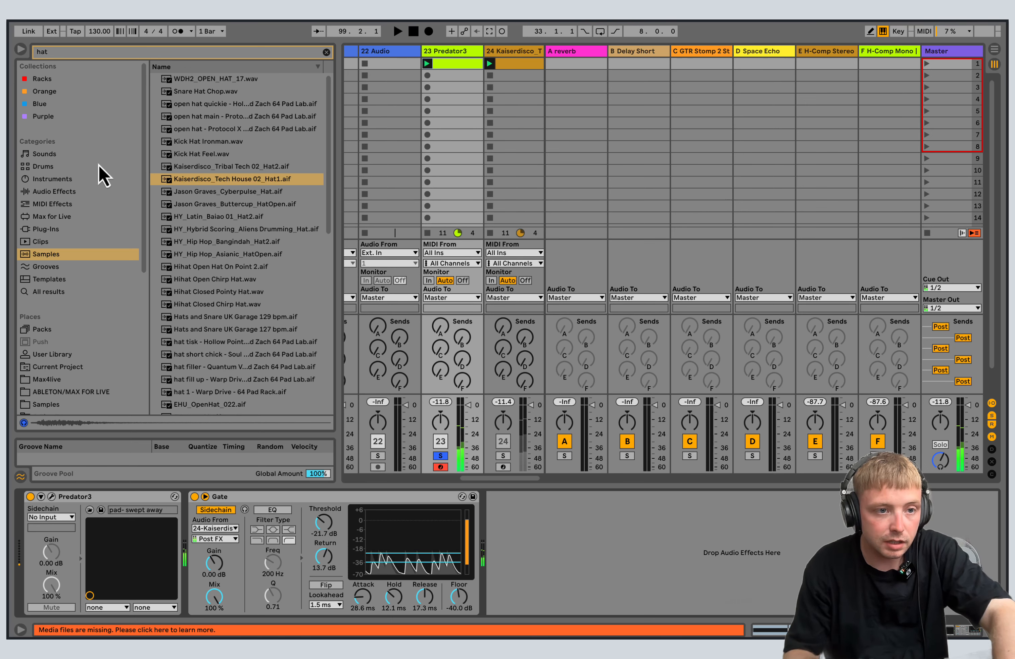
Clear the browser search and add the Chord MIDI effect in front of Predator3 on track 23
{"action": "left_click", "coordinate": [59, 243]}
{"action": "left_click", "coordinate": [64, 229]}
{"action": "left_click", "coordinate": [326, 52]}
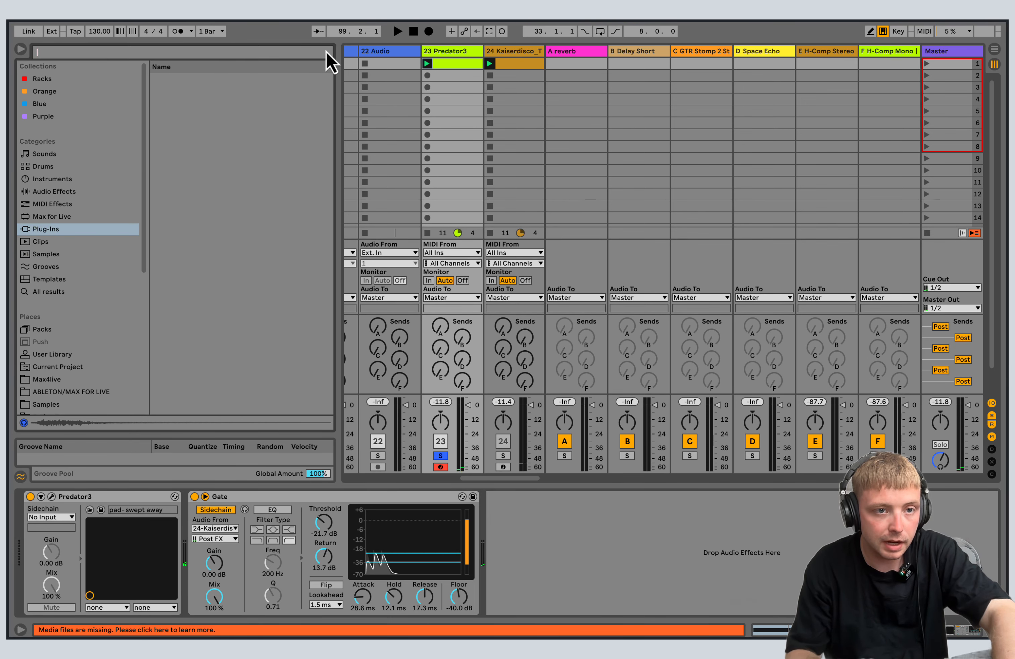
{"action": "left_click", "coordinate": [59, 205]}
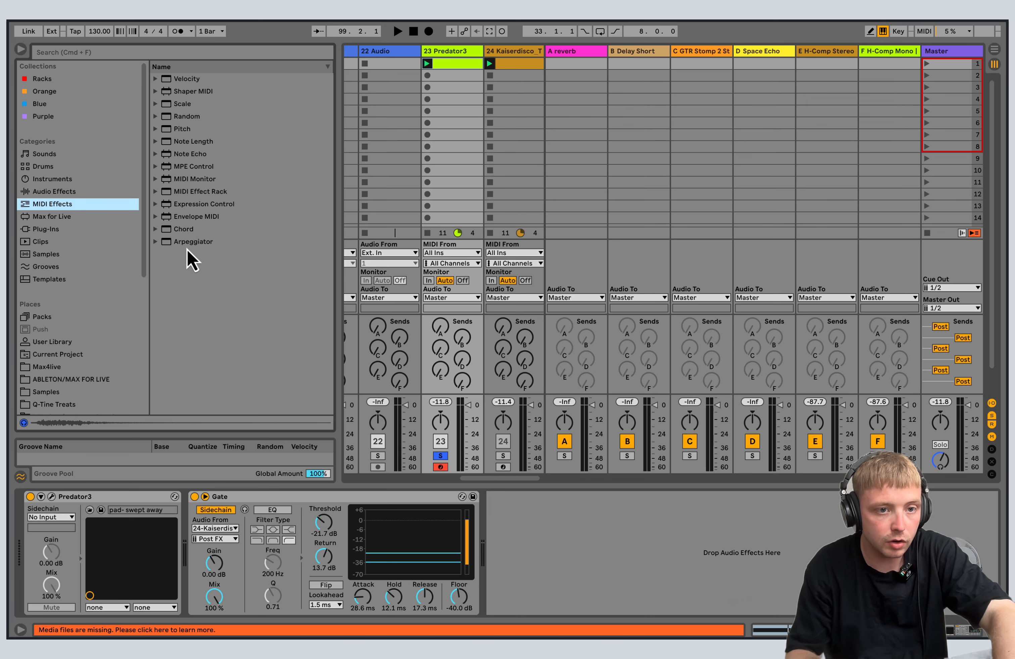
{"action": "left_click_drag", "start_coordinate": [184, 229], "coordinate": [76, 556]}
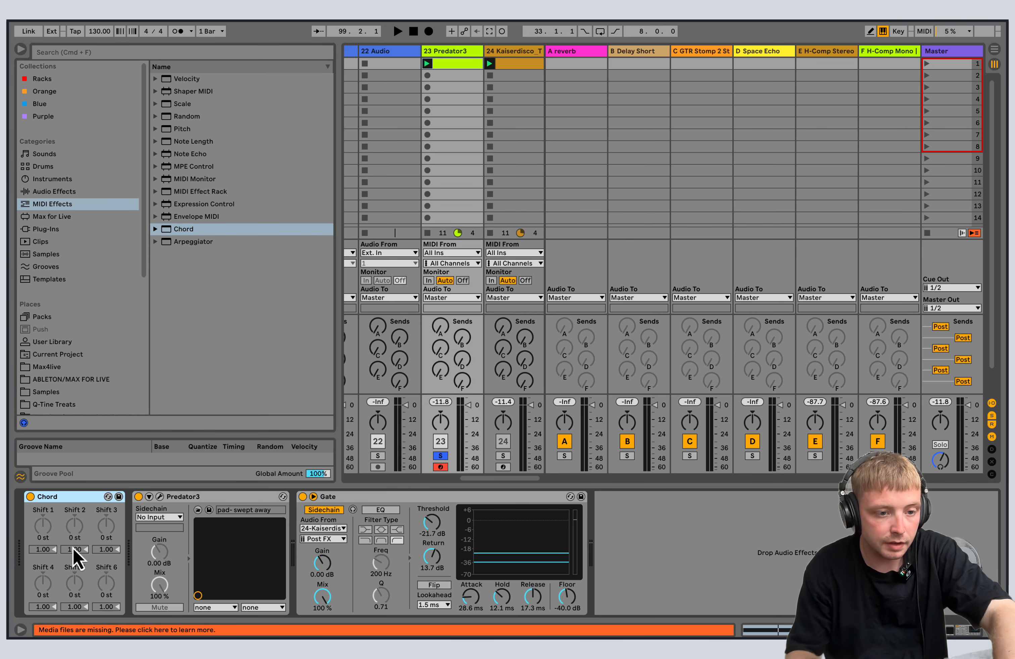
Set Chord's Shift 1 to +2 st and Shift 2 to +7 st, and audition the gated pad
{"action": "left_click", "coordinate": [48, 530]}
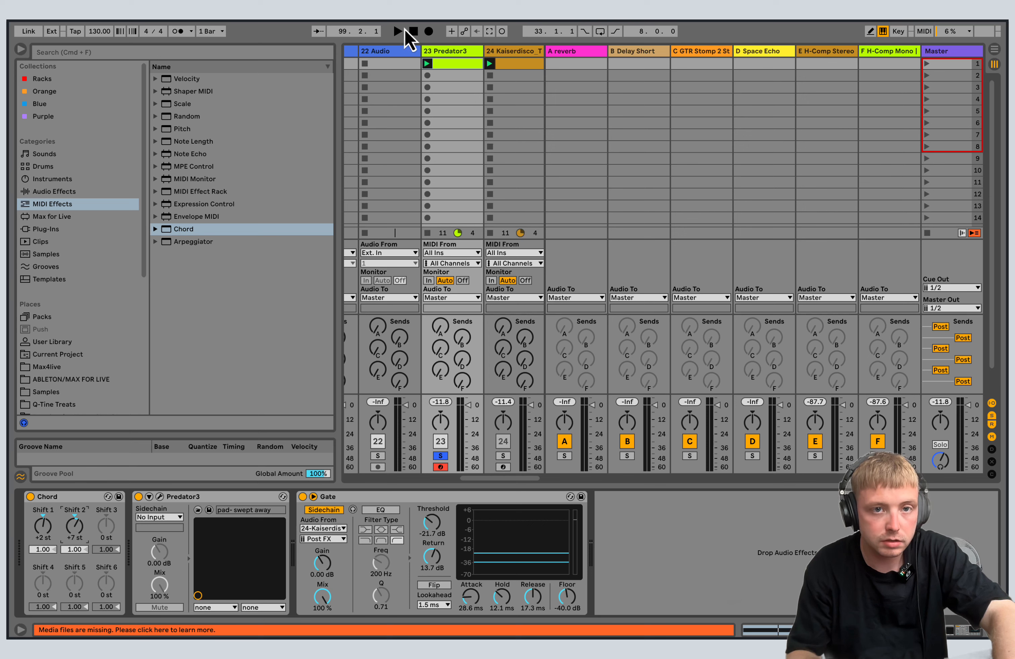
{"action": "left_click", "coordinate": [398, 31]}
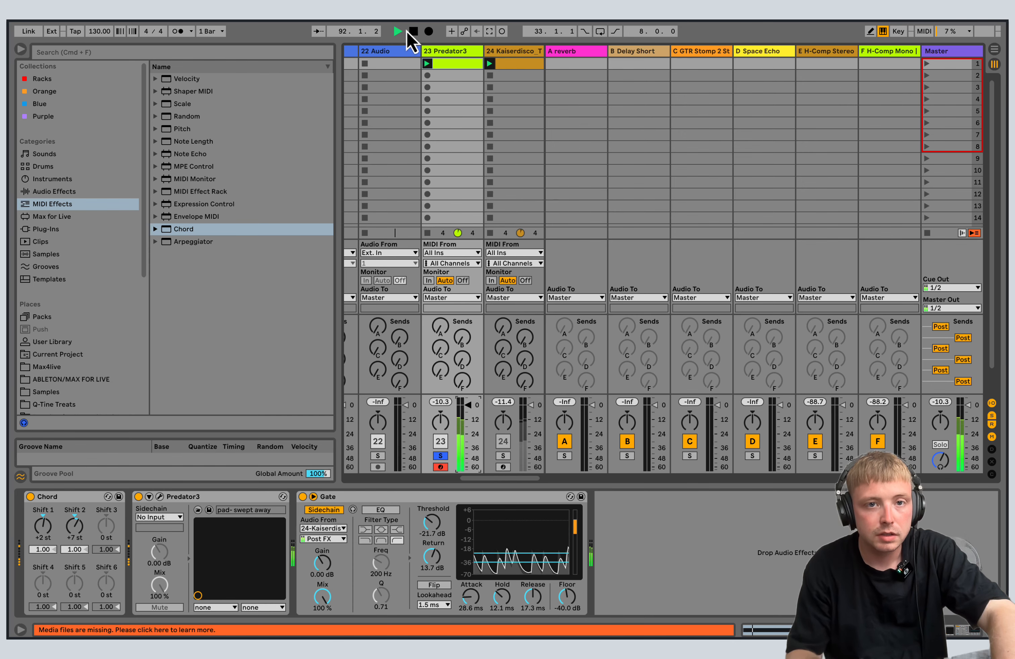
{"action": "left_click", "coordinate": [413, 30]}
Fill track 24's one-bar hat clip with continuous sixteenth C3 notes by adding one at 1.1.2 and duplicating the first pair
{"action": "double_click", "coordinate": [513, 64]}
{"action": "left_click", "coordinate": [287, 597]}
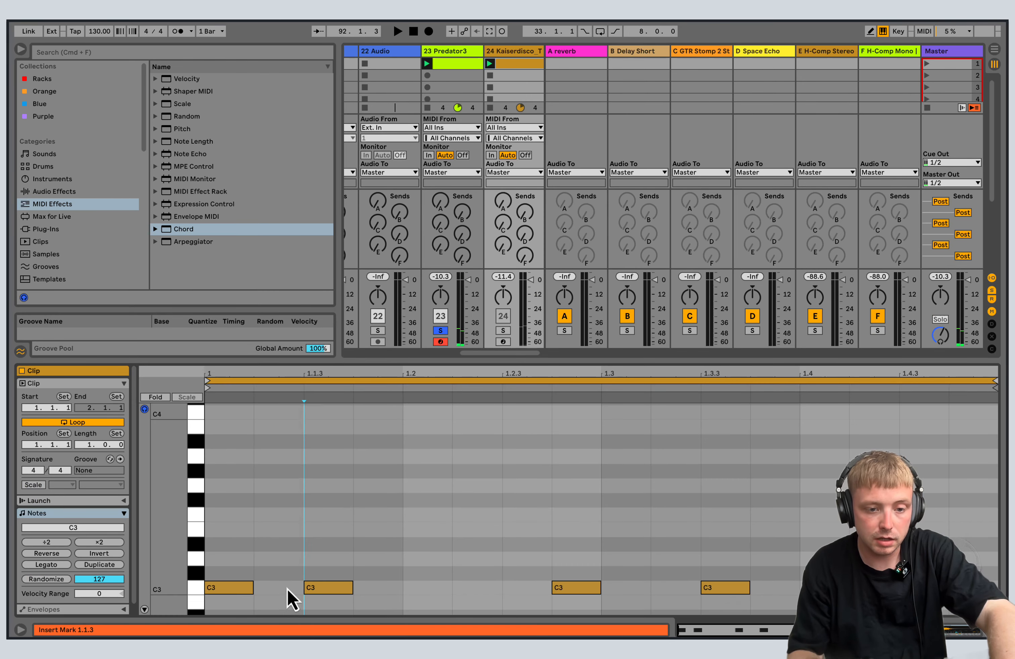
{"action": "double_click", "coordinate": [278, 590]}
{"action": "left_click_drag", "start_coordinate": [299, 545], "coordinate": [219, 594]}
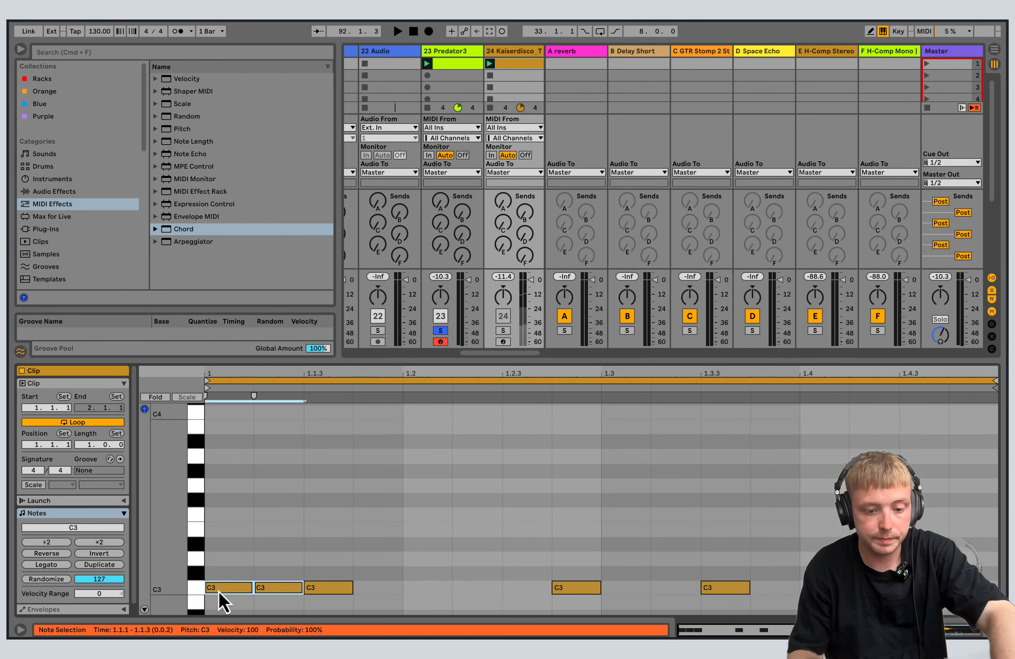
{"action": "key", "text": "super+f"}
{"action": "left_click_drag", "start_coordinate": [281, 610], "coordinate": [236, 591]}
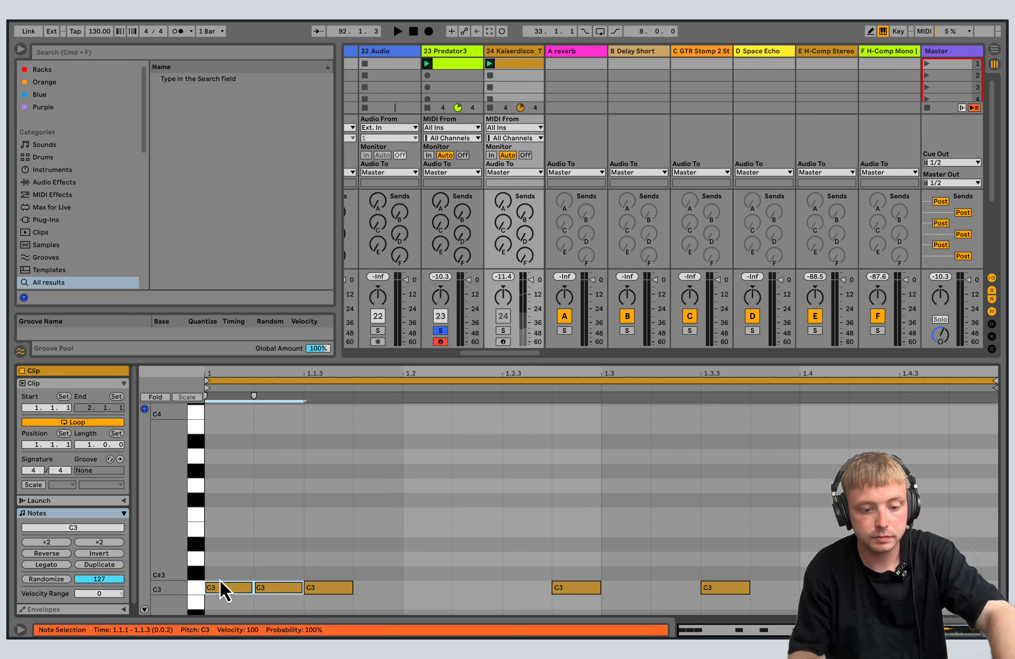
{"action": "key", "text": "super+d"}
{"action": "key", "text": "super+d"}
{"action": "key", "text": "super+d"}
{"action": "key", "text": "super+d"}
{"action": "key", "text": "super+d"}
{"action": "key", "text": "super+d"}
{"action": "key", "text": "super+d"}
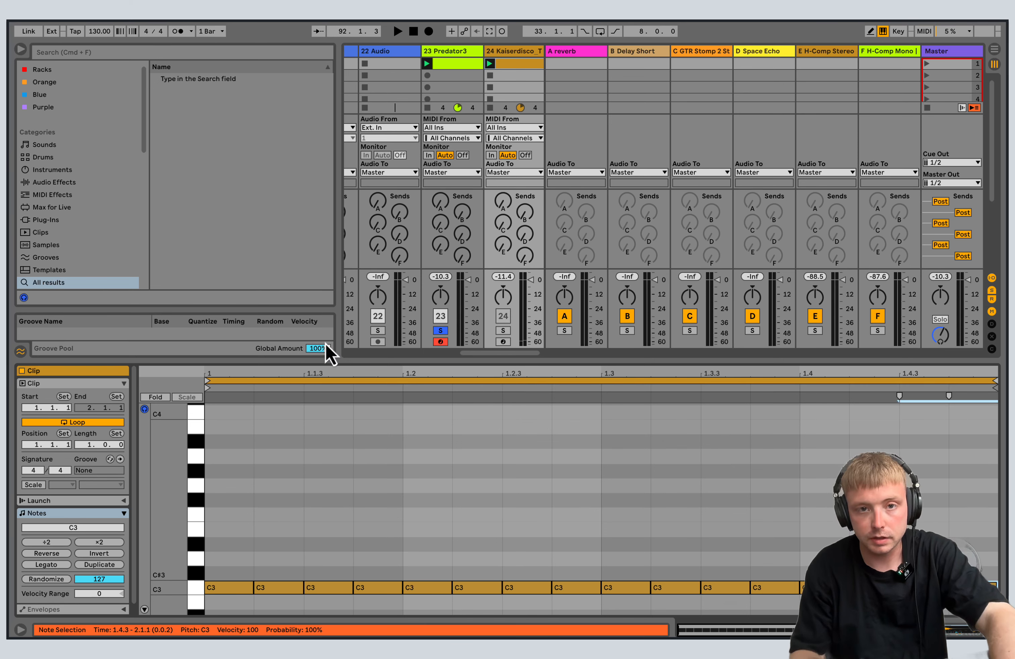
During playback, set track 23's volume to -3.0 dB and its Gate's threshold to -20.6 dB and return to 7.24 dB
{"action": "key", "text": "space"}
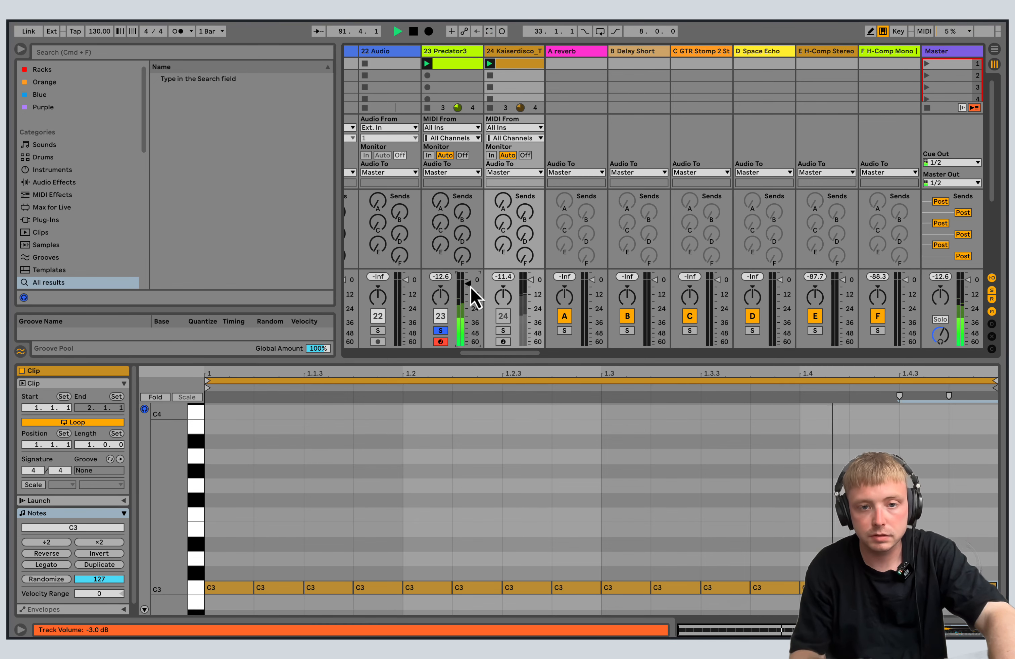
{"action": "left_click", "coordinate": [513, 52]}
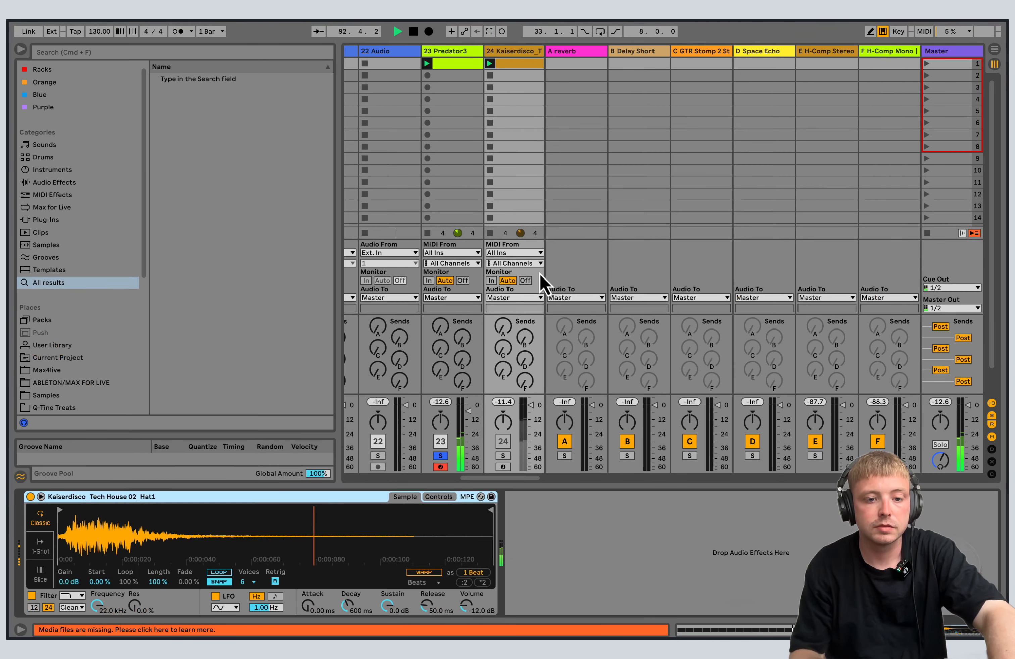
{"action": "left_click", "coordinate": [461, 51]}
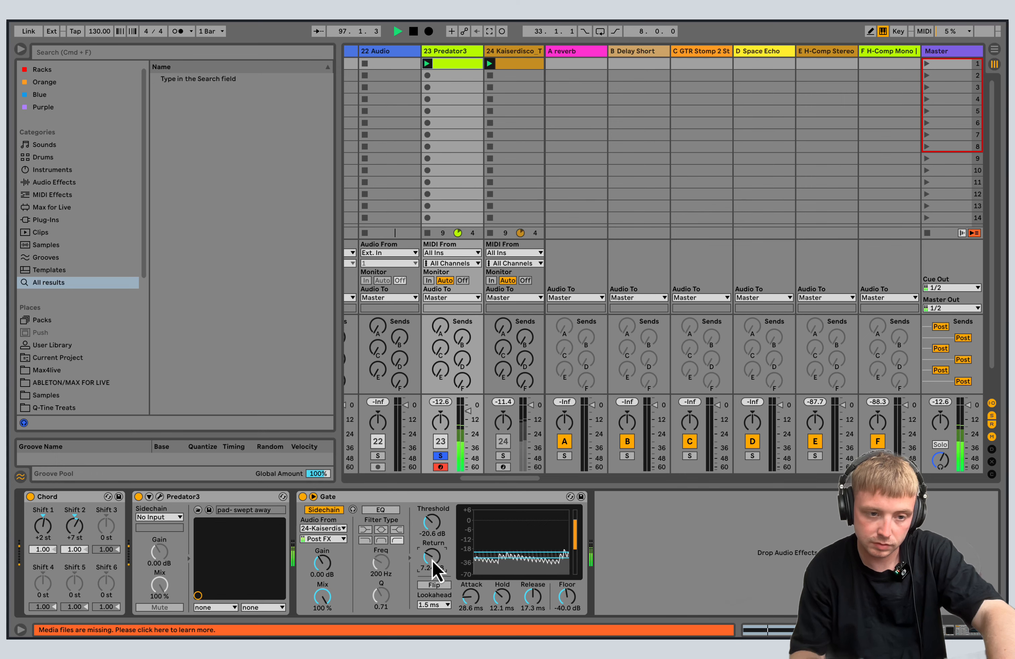
Open the Predator3 synth window, adjust Filter 1's cutoff while the pad plays, and close the window
{"action": "left_click", "coordinate": [160, 496]}
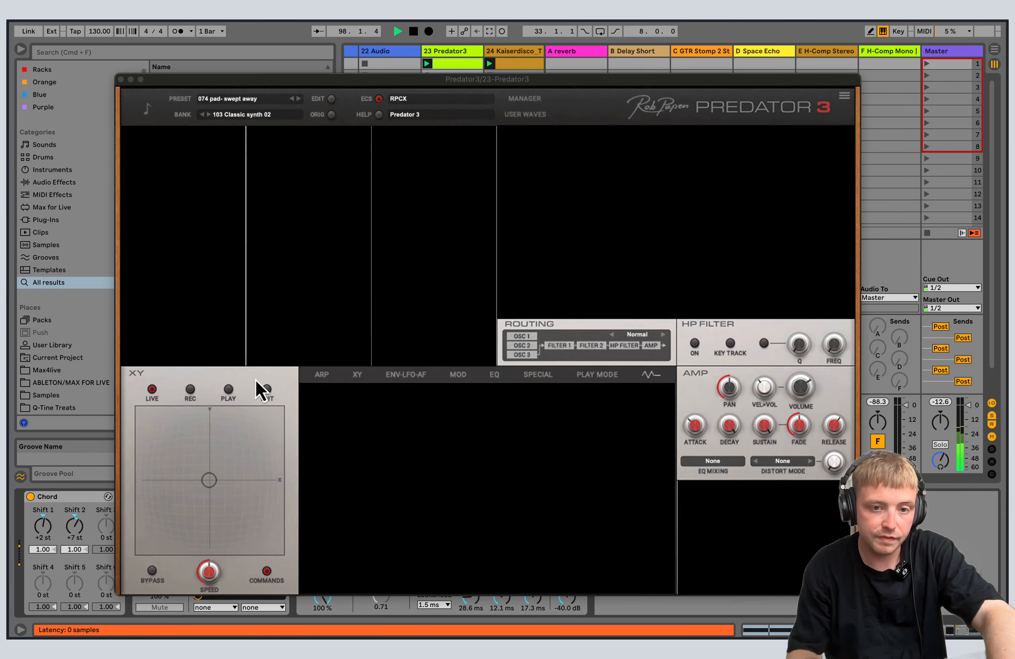
{"action": "mouse_move", "coordinate": [519, 185]}
{"action": "left_mouse_down"}
{"action": "mouse_move", "coordinate": [524, 132]}
{"action": "mouse_move", "coordinate": [536, 199]}
{"action": "mouse_move", "coordinate": [549, 129]}
{"action": "mouse_move", "coordinate": [548, 159]}
{"action": "mouse_move", "coordinate": [524, 193]}
{"action": "left_mouse_up"}
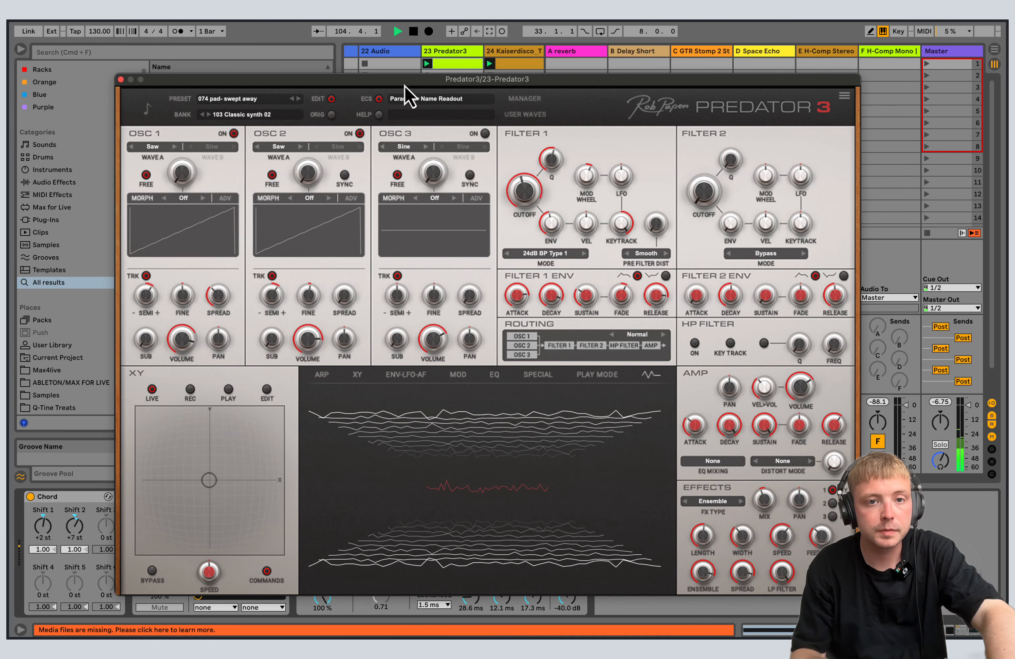
{"action": "left_click", "coordinate": [120, 79]}
Solo 1 Group and 5 Group, unfold 1 Group and launch the first clip on the Making Drum Loop track
{"action": "left_click_drag", "start_coordinate": [477, 479], "coordinate": [362, 476]}
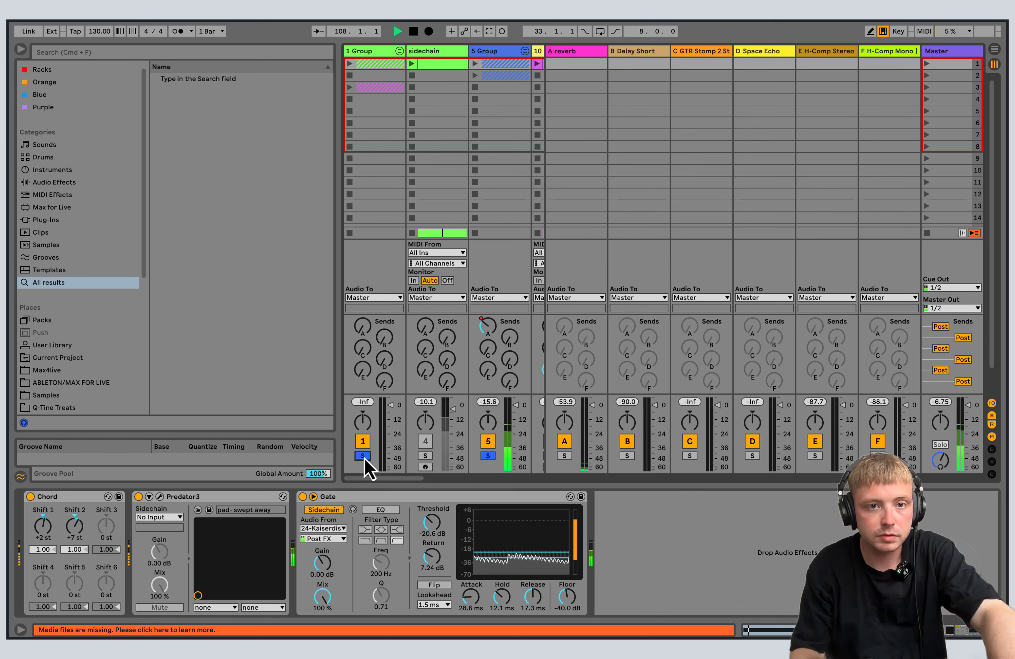
{"action": "left_click", "coordinate": [400, 51]}
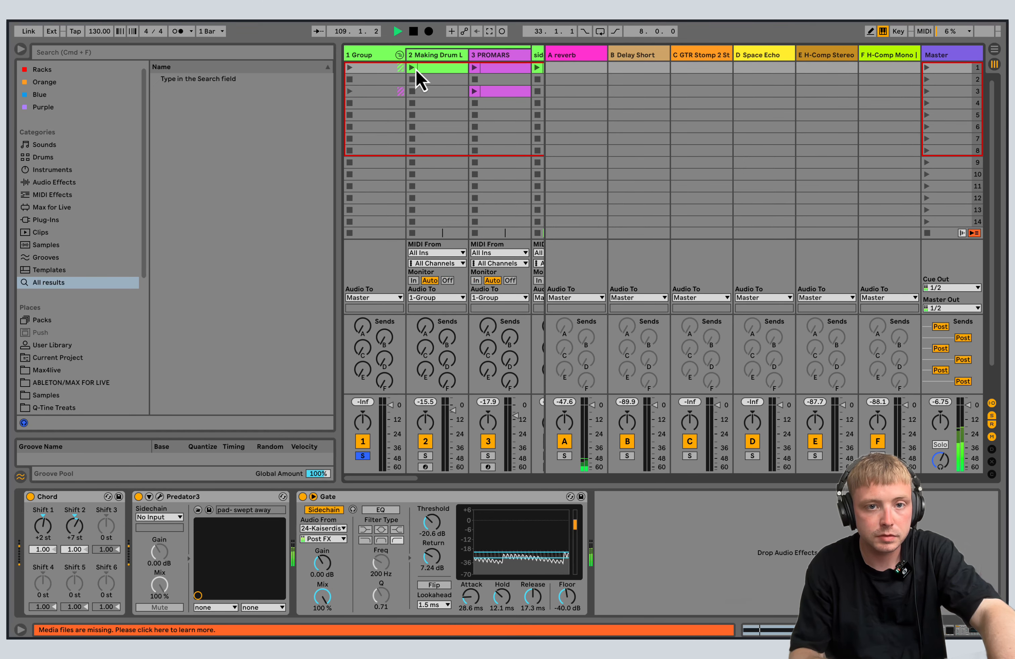
{"action": "left_click", "coordinate": [411, 241]}
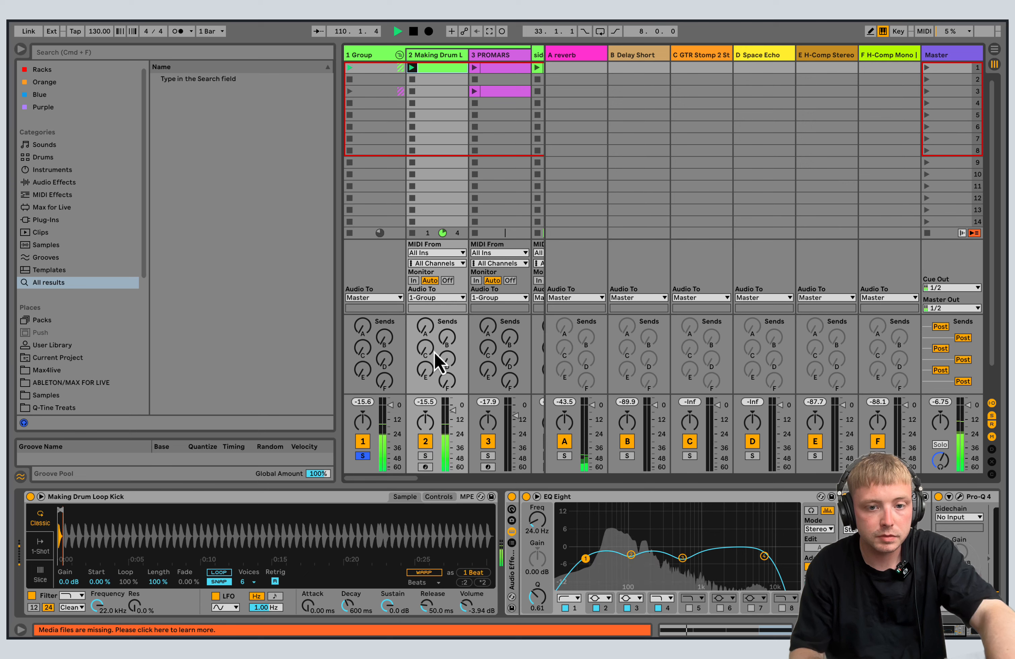
{"action": "scroll", "coordinate": [419, 478], "scroll_direction": "right", "scroll_amount": 3}
{"action": "scroll", "coordinate": [424, 479], "scroll_direction": "left", "scroll_amount": 2}
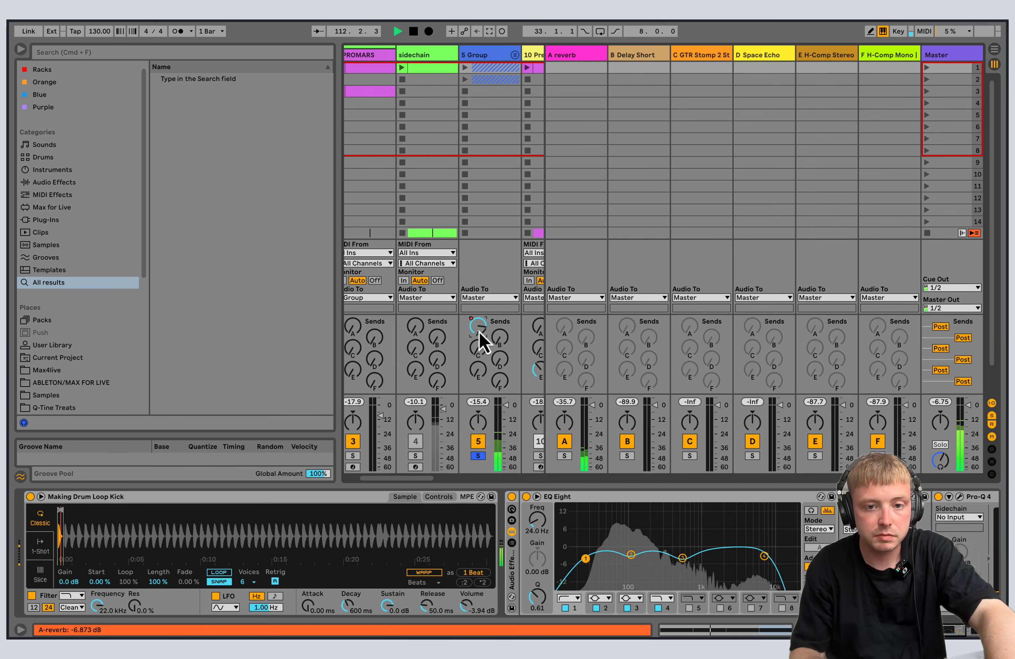
Launch the first slot of 5 Group and unfold the group
{"action": "right_click", "coordinate": [479, 331]}
{"action": "left_click", "coordinate": [508, 323]}
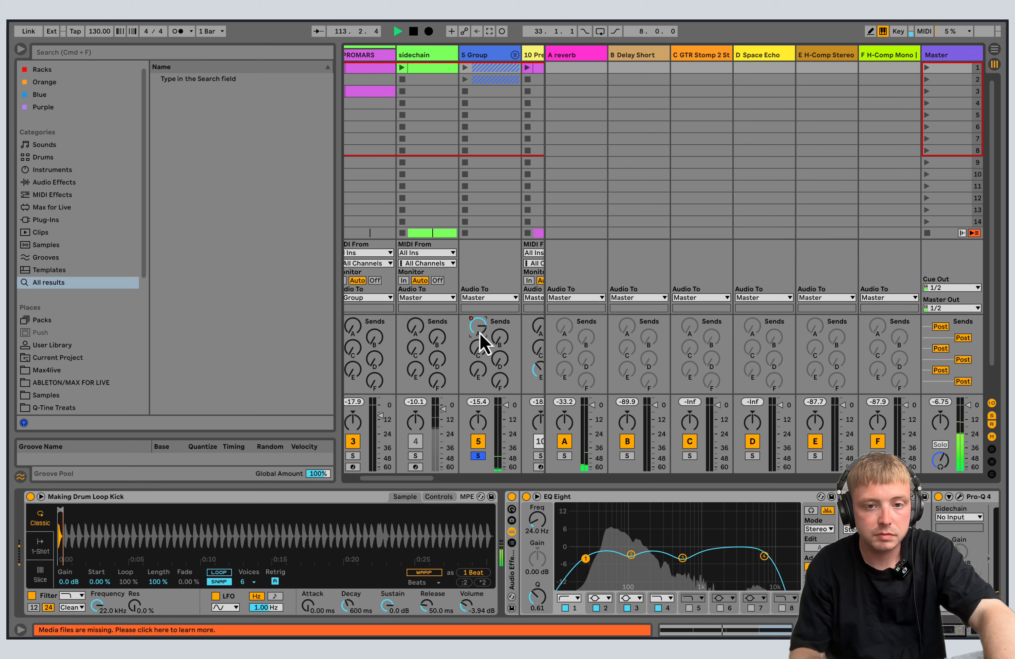
{"action": "left_click", "coordinate": [465, 68]}
{"action": "left_click", "coordinate": [515, 56]}
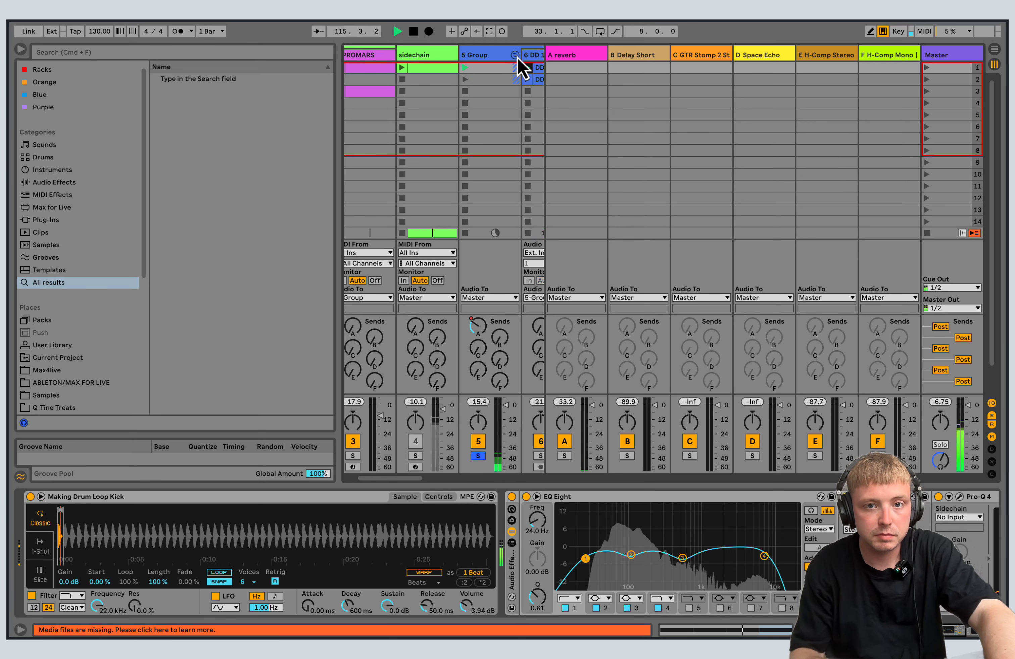
Look over the song in the Arrangement View and return to the Session View
{"action": "left_click_drag", "start_coordinate": [388, 478], "coordinate": [423, 479]}
{"action": "key", "text": "Tab"}
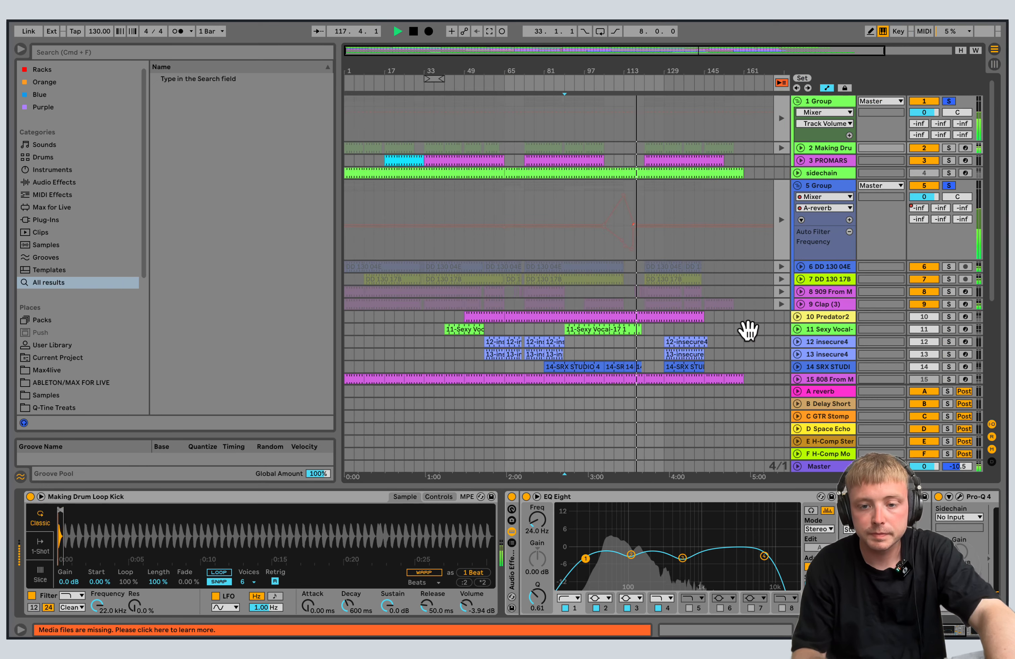
{"action": "key", "text": "Tab"}
Stop playback and clear the solos on the groups and the Predator3 track
{"action": "left_click_drag", "start_coordinate": [424, 482], "coordinate": [523, 482]}
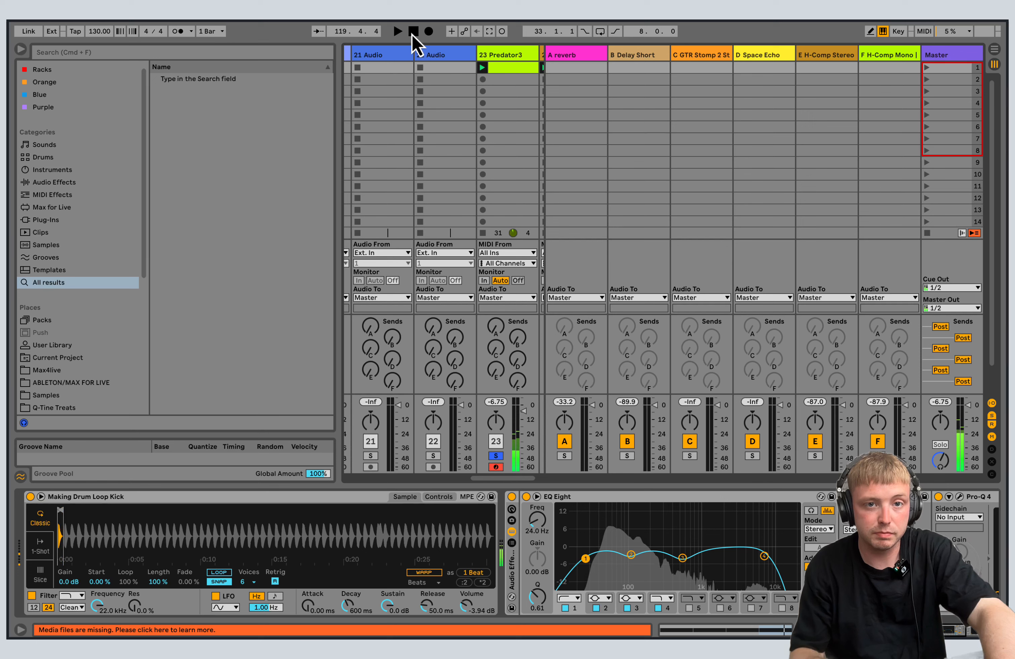
{"action": "left_click_drag", "start_coordinate": [476, 481], "coordinate": [359, 482]}
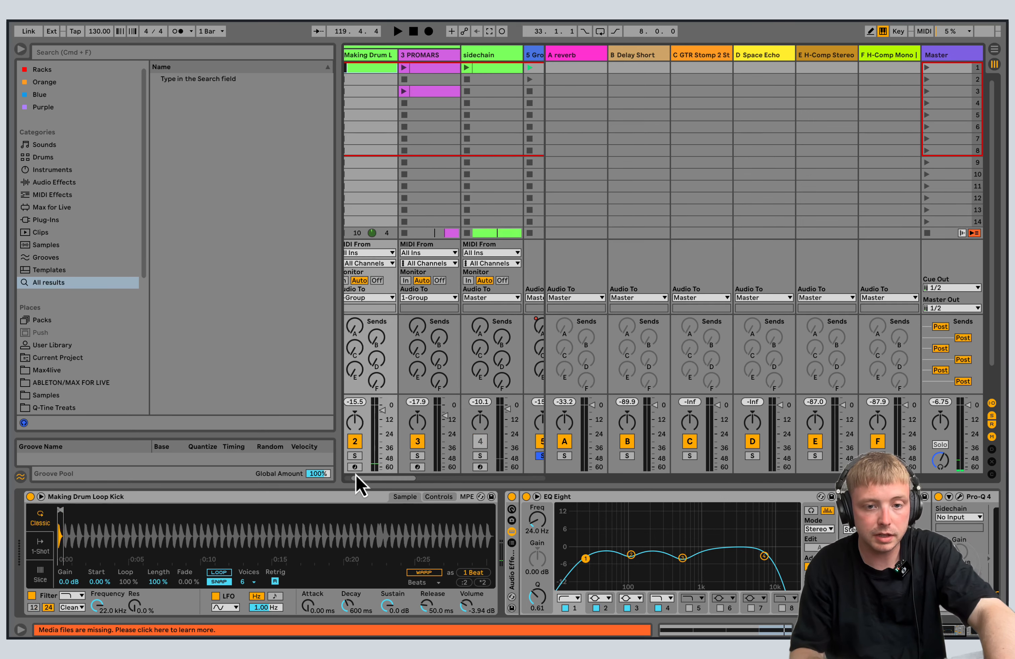
{"action": "left_click_drag", "start_coordinate": [469, 481], "coordinate": [531, 479]}
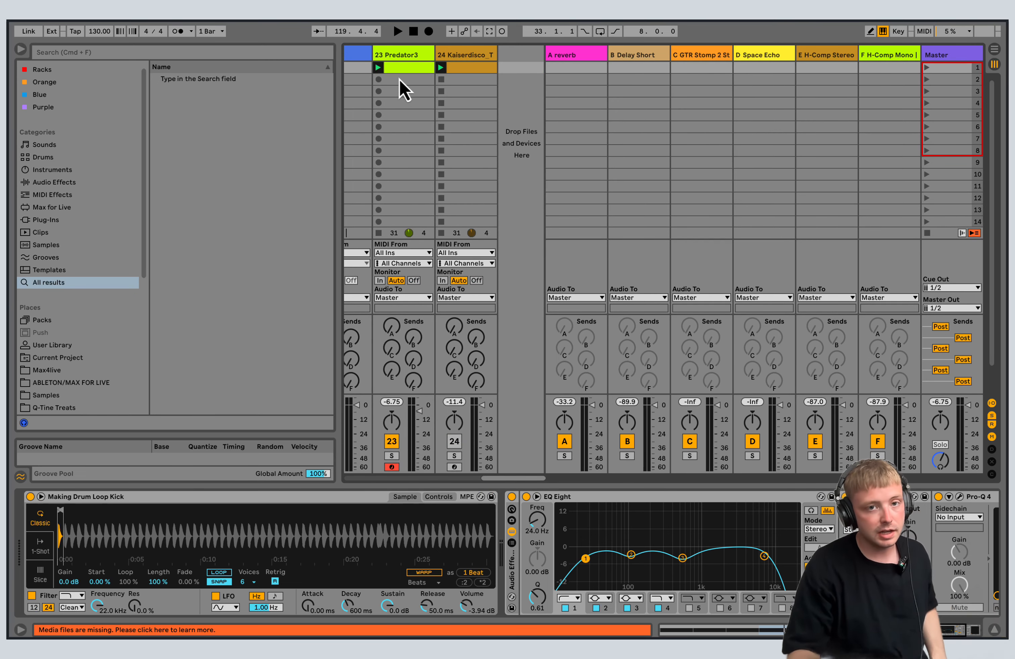
Select the Predator3 track, start playback and deactivate 1 Group
{"action": "left_click", "coordinate": [408, 57]}
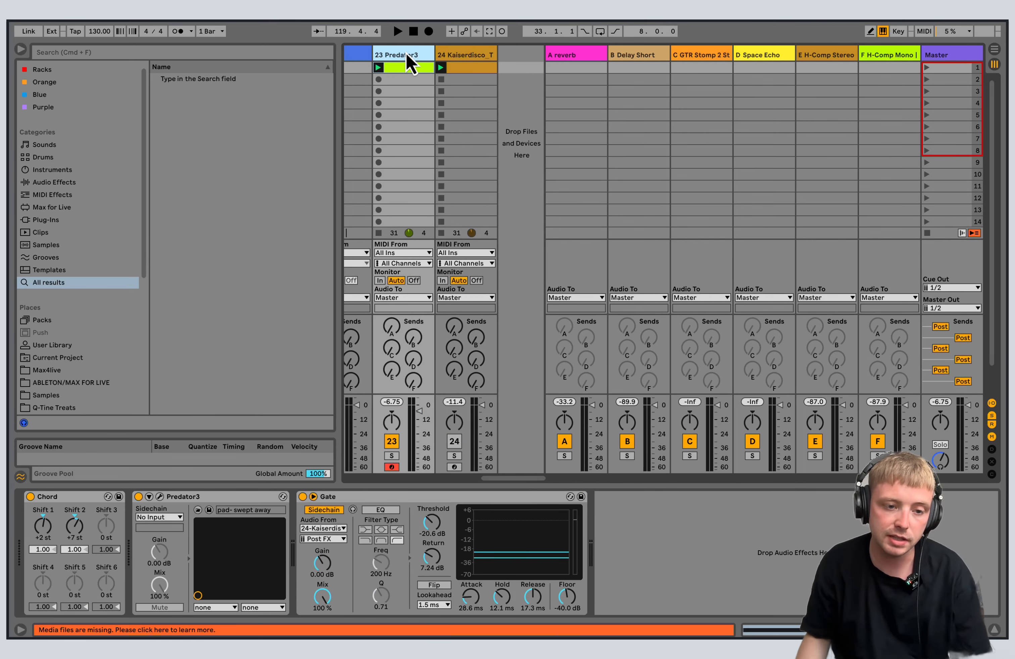
{"action": "left_click", "coordinate": [398, 31]}
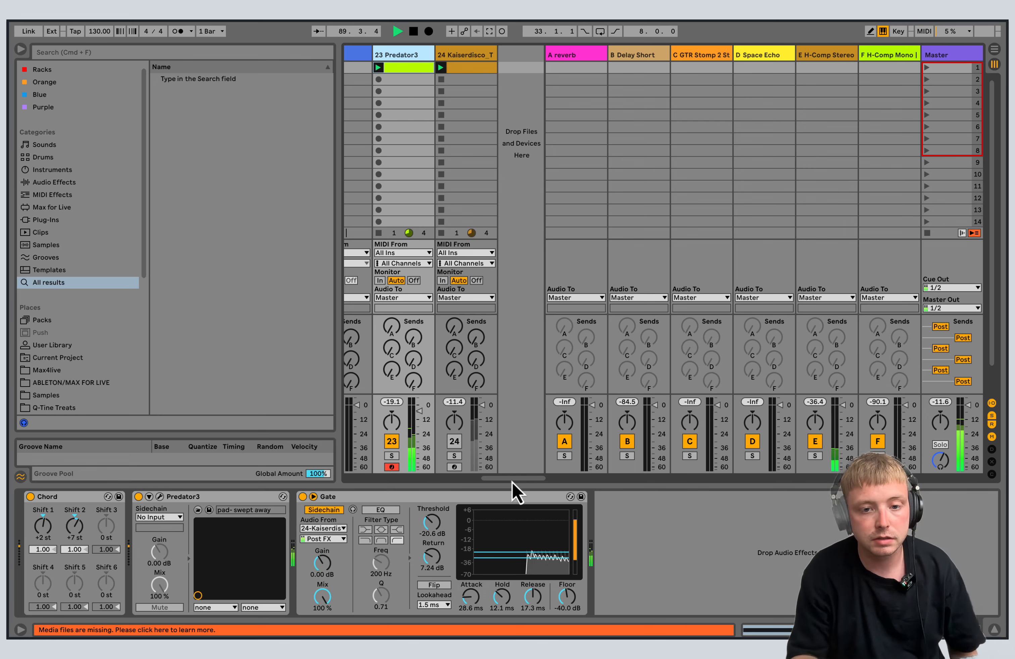
{"action": "scroll", "coordinate": [496, 483], "scroll_direction": "left", "scroll_amount": 10}
{"action": "left_click", "coordinate": [364, 441]}
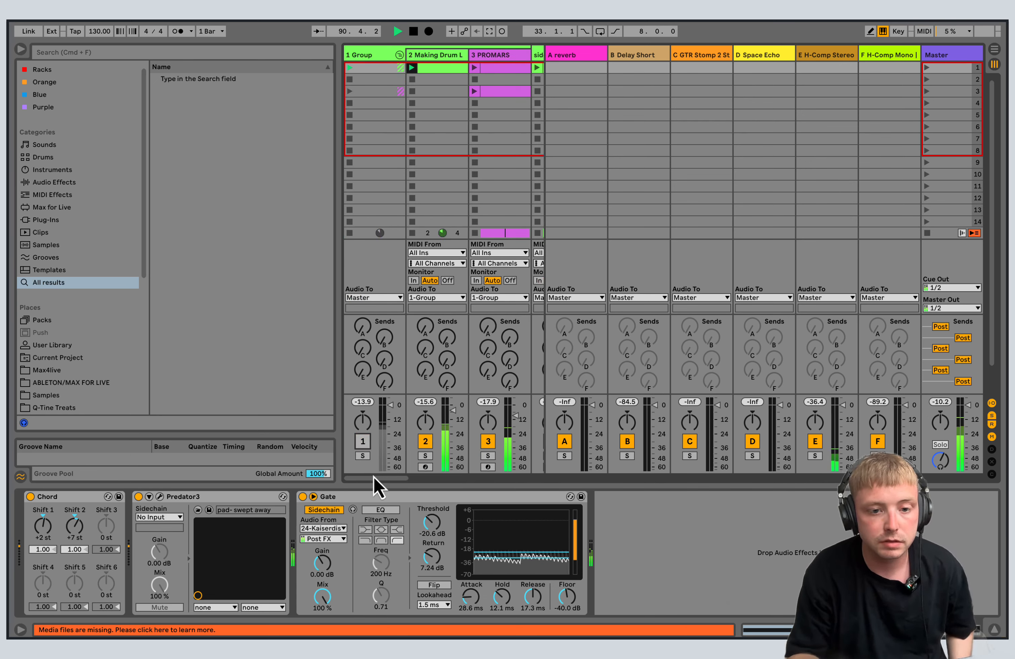
Solo the Predator3 track to hear the gated chords alone, and stop playback
{"action": "left_click_drag", "start_coordinate": [377, 482], "coordinate": [506, 477]}
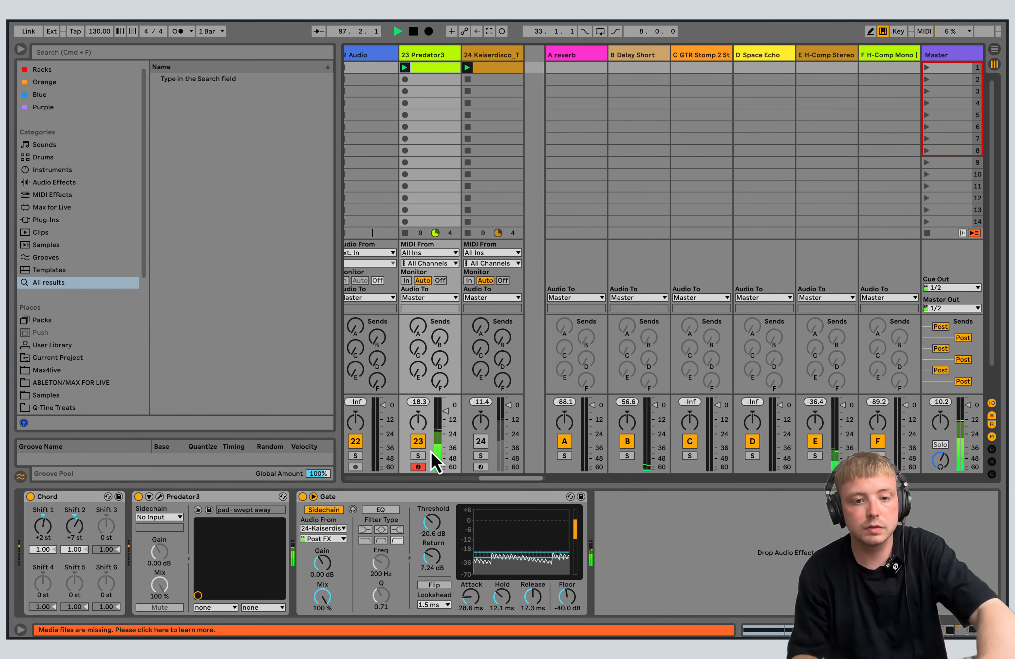
{"action": "left_click", "coordinate": [419, 456]}
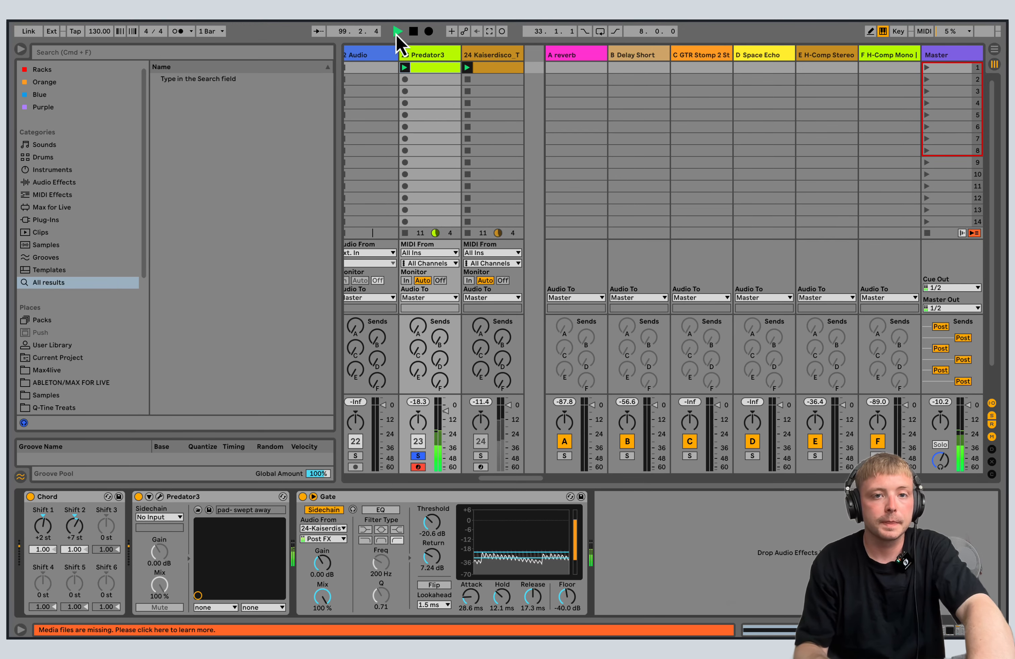
{"action": "left_click", "coordinate": [413, 33]}
Open the recent Live Set perros11.als from the New gaff first jam project
{"action": "left_click_drag", "start_coordinate": [534, 478], "coordinate": [522, 477]}
{"action": "left_click", "coordinate": [81, 23]}
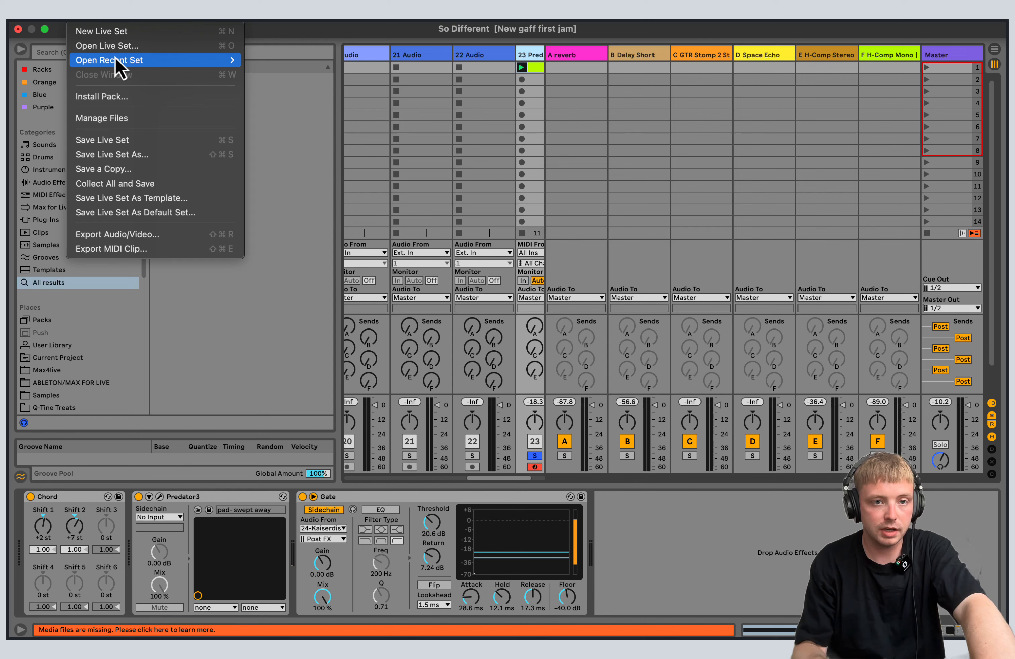
{"action": "mouse_move", "coordinate": [116, 64]}
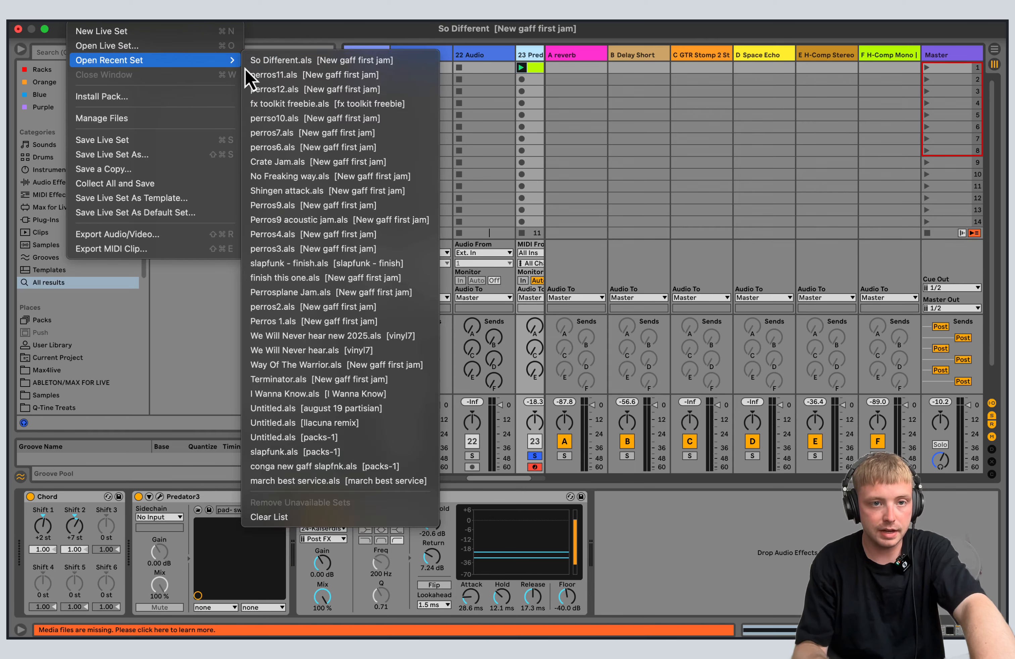
{"action": "left_click", "coordinate": [312, 76]}
{"action": "left_click", "coordinate": [420, 351]}
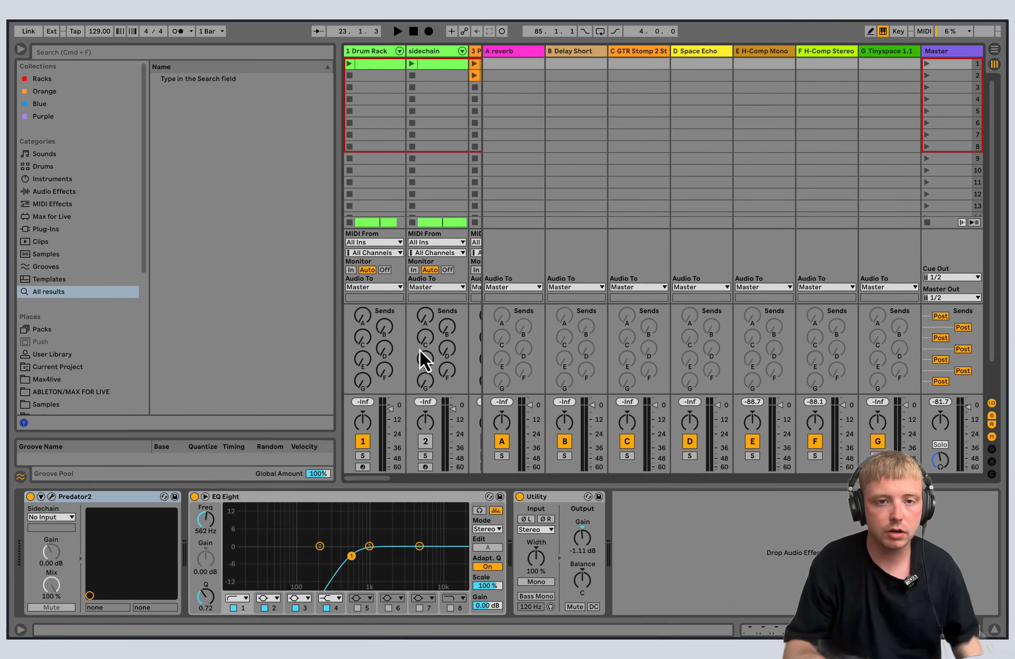
Switch to the Arrangement View and narrow the browser to give the timeline more room
{"action": "key", "text": "Tab"}
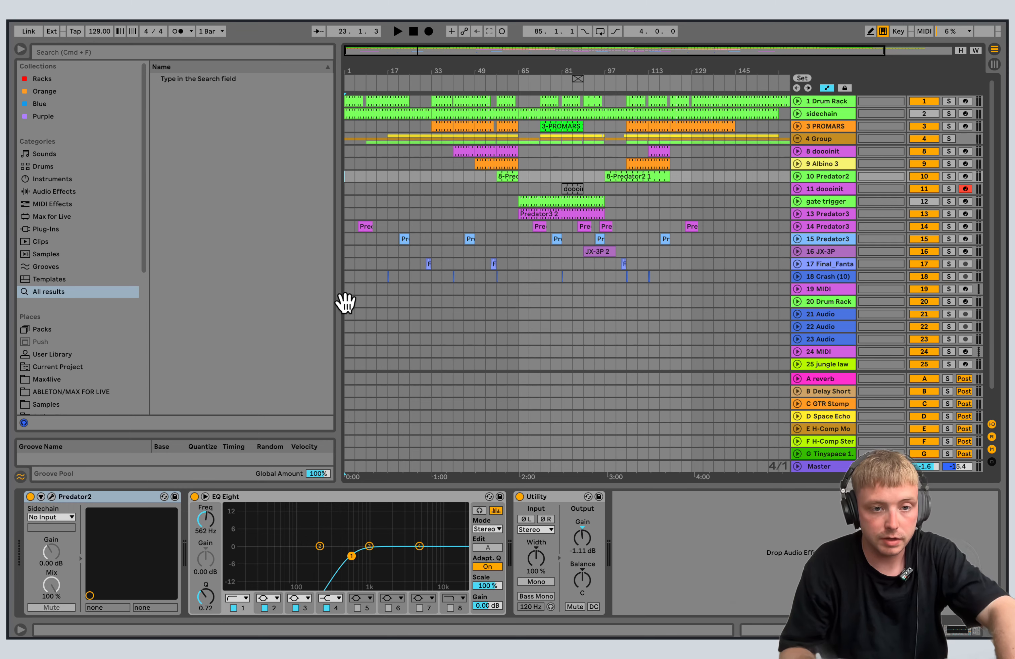
{"action": "left_click_drag", "start_coordinate": [339, 301], "coordinate": [303, 287]}
{"action": "left_click_drag", "start_coordinate": [604, 486], "coordinate": [609, 557]}
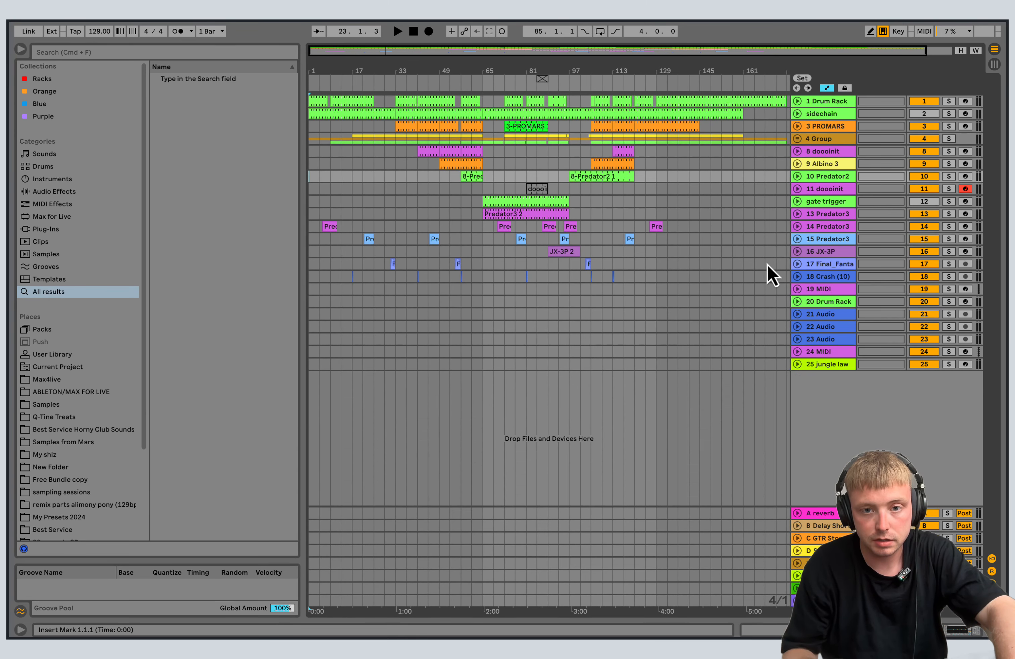
Examine the devices on the gate trigger track and the sidechained Gate chain on the 13 Predator3 track
{"action": "double_click", "coordinate": [831, 253]}
{"action": "left_click", "coordinate": [852, 203]}
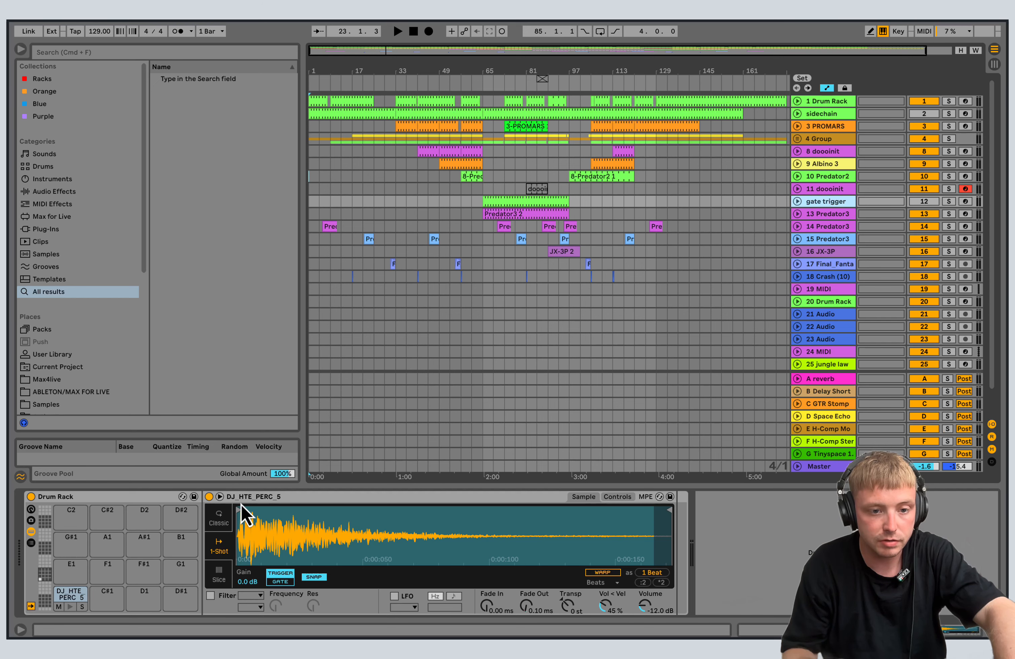
{"action": "left_click", "coordinate": [822, 215]}
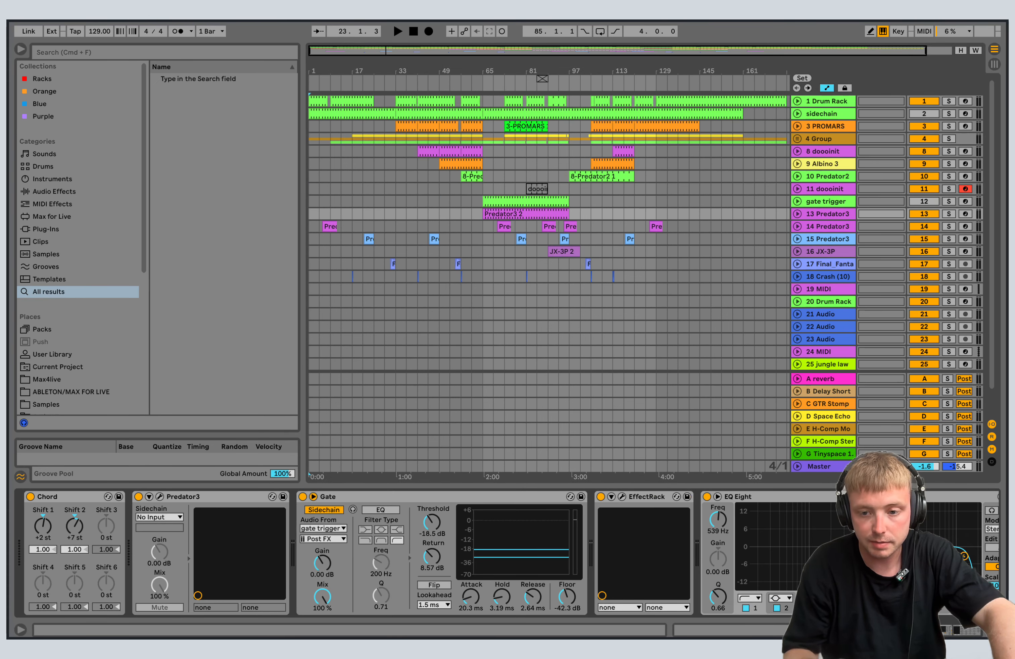
{"action": "scroll", "coordinate": [402, 556], "scroll_direction": "right", "scroll_amount": 10}
{"action": "scroll", "coordinate": [403, 557], "scroll_direction": "left", "scroll_amount": 10}
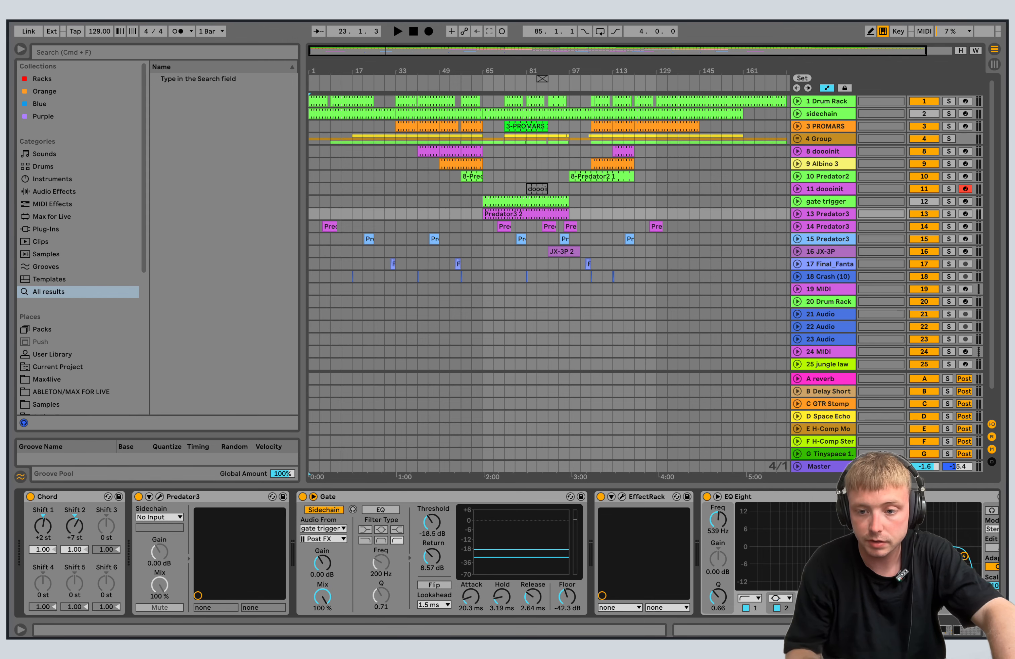
{"action": "scroll", "coordinate": [428, 556], "scroll_direction": "right", "scroll_amount": 3}
Open the EffectRack plug-in on the 13 Predator3 track to view its EchoBoy settings, and close it
{"action": "left_click", "coordinate": [478, 498]}
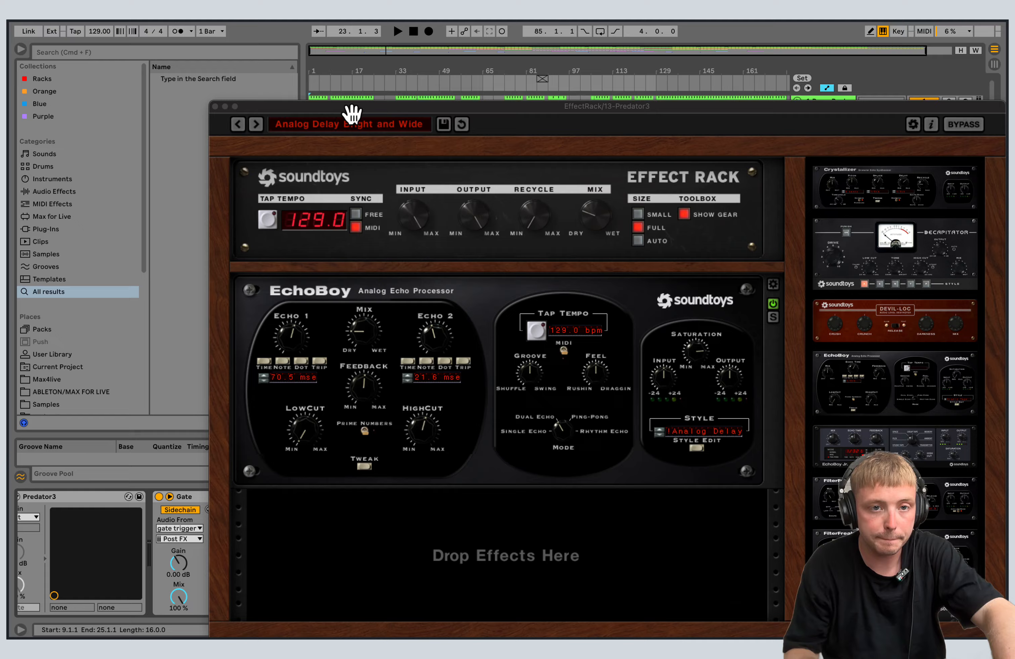
{"action": "left_click_drag", "start_coordinate": [351, 112], "coordinate": [213, 84]}
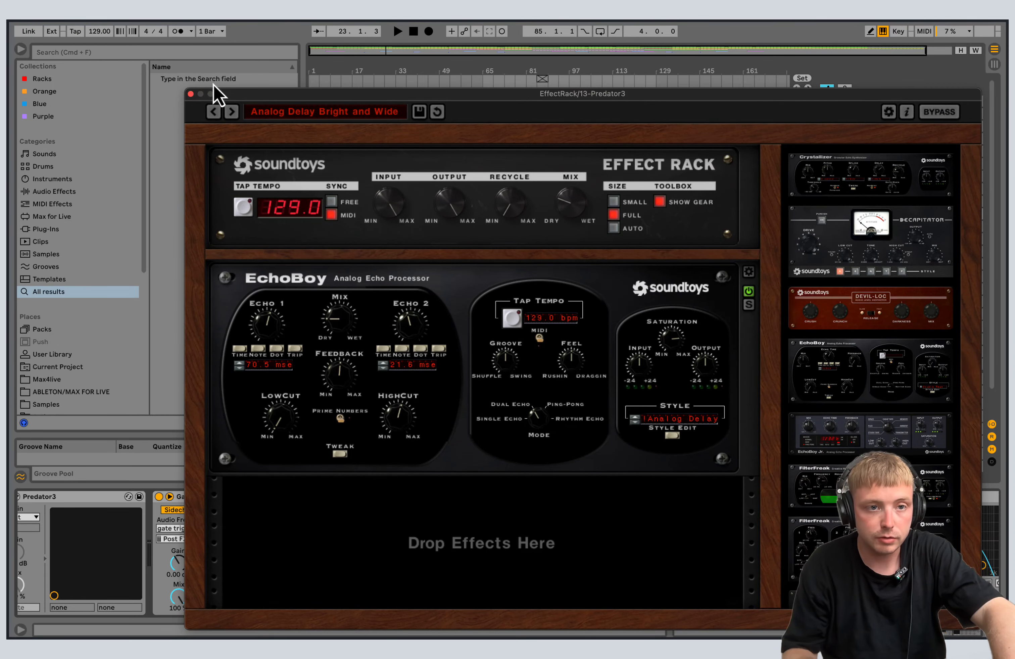
{"action": "left_click", "coordinate": [190, 93]}
Play the arrangement from bar 65, where the Predator3 2 clip starts, and restart it from bar 73
{"action": "left_click", "coordinate": [481, 214], "text": "shift"}
{"action": "left_click", "coordinate": [481, 214]}
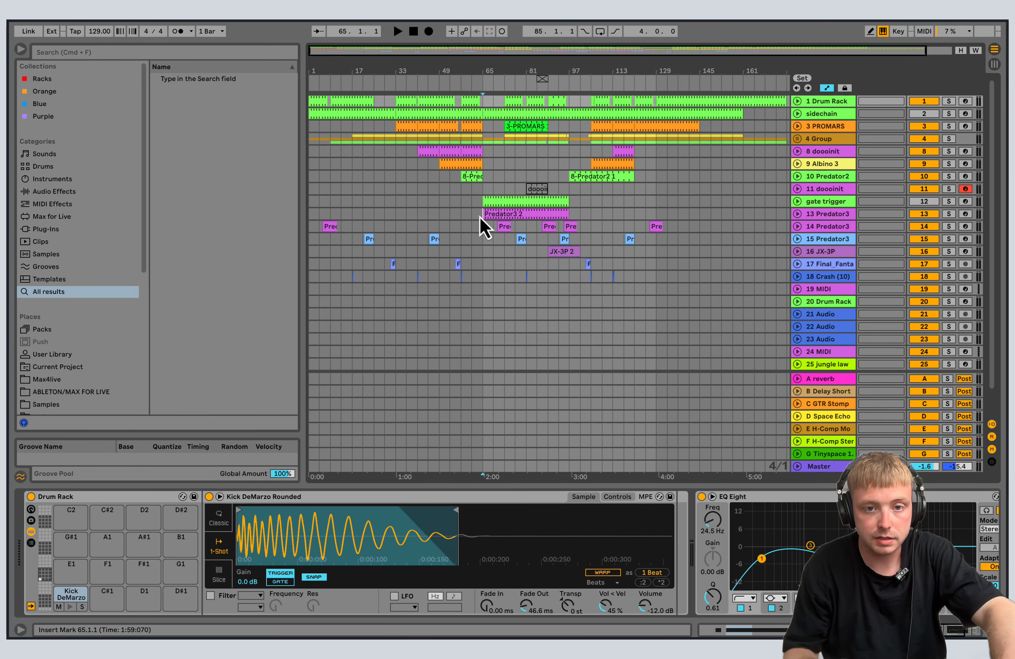
{"action": "key", "text": "space"}
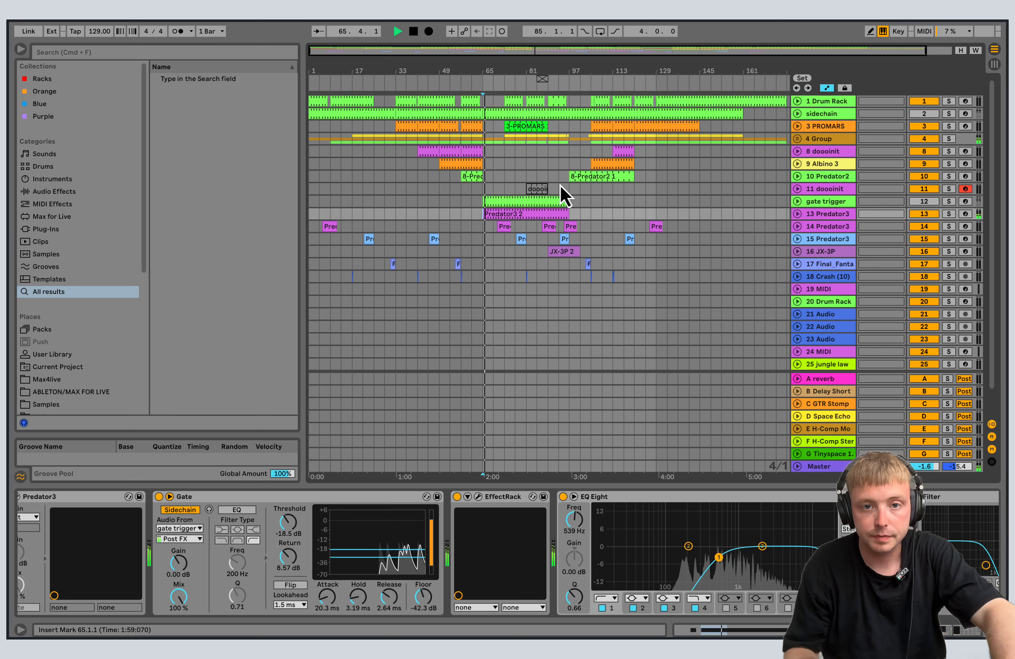
{"action": "left_click", "coordinate": [504, 189]}
{"action": "left_click", "coordinate": [398, 31]}
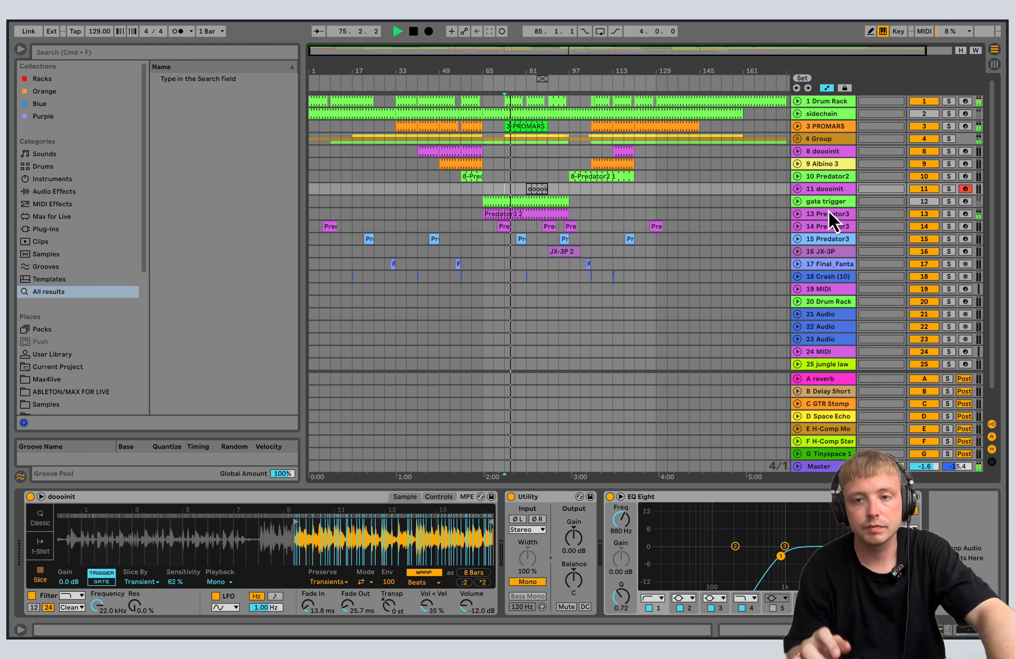
Open the gate trigger track's clip to view its percussion note pattern
{"action": "left_click", "coordinate": [550, 202]}
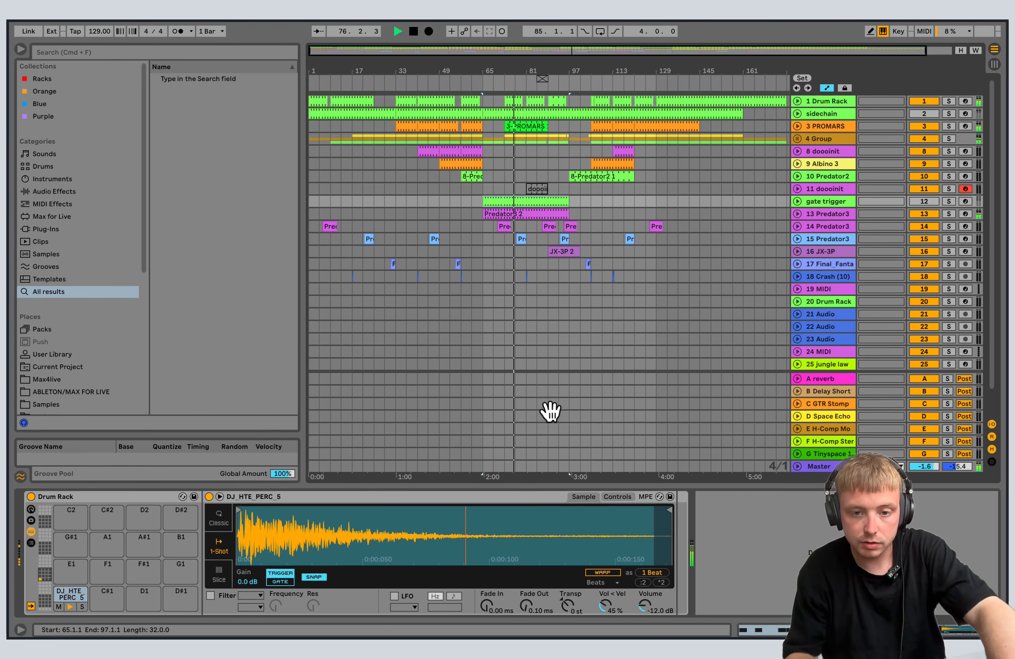
{"action": "double_click", "coordinate": [529, 203]}
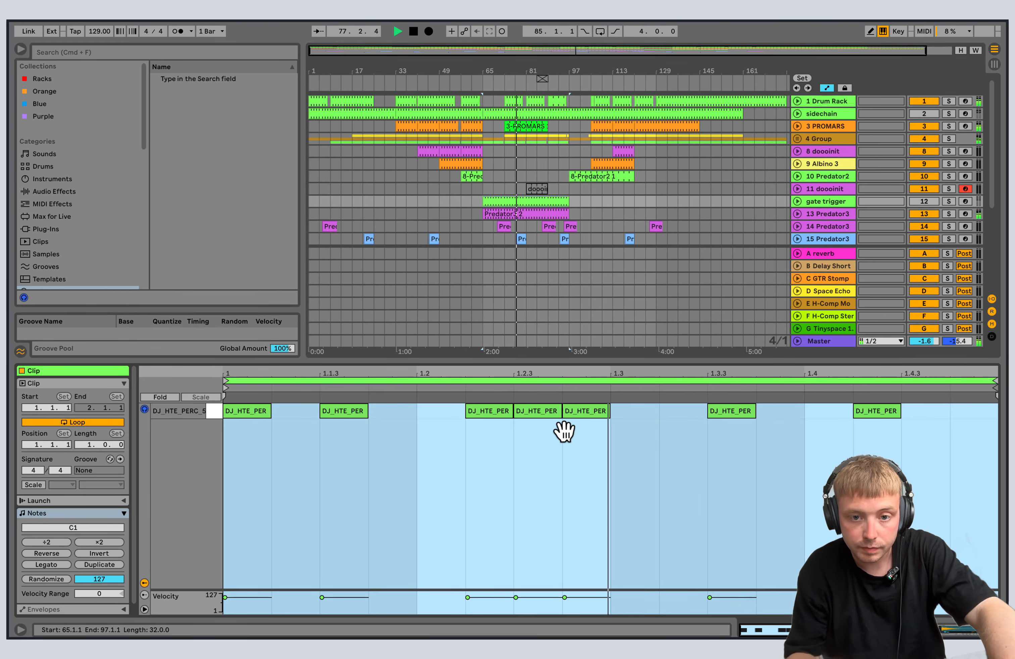
Show the H-Delay Stereo Feedback automation on the 13 Predator3 track and examine its rise around bar 97
{"action": "left_click", "coordinate": [828, 214]}
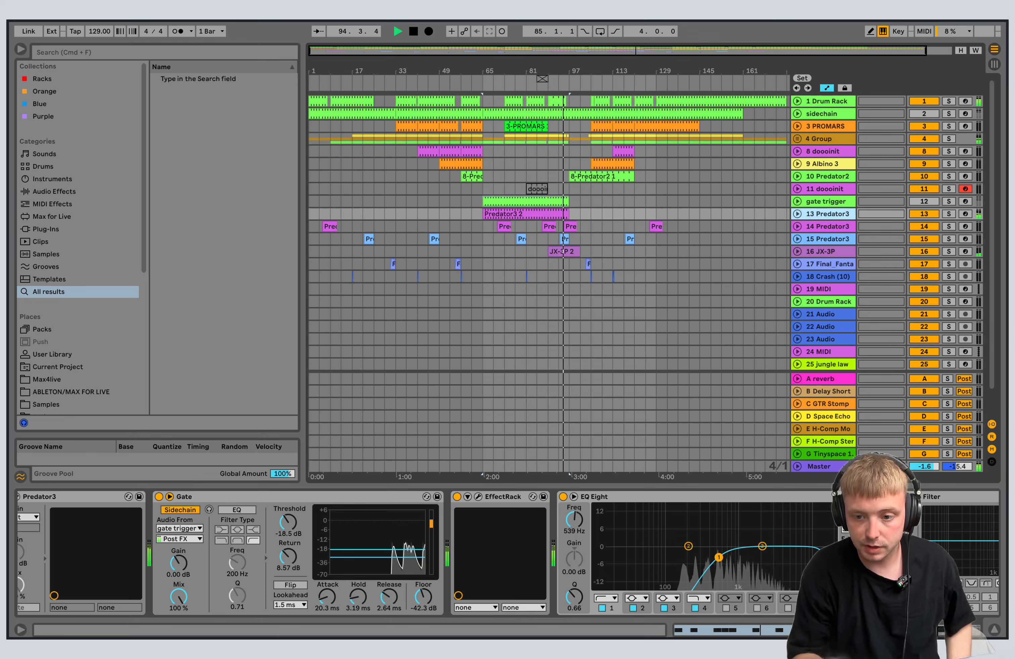
{"action": "left_click", "coordinate": [960, 630]}
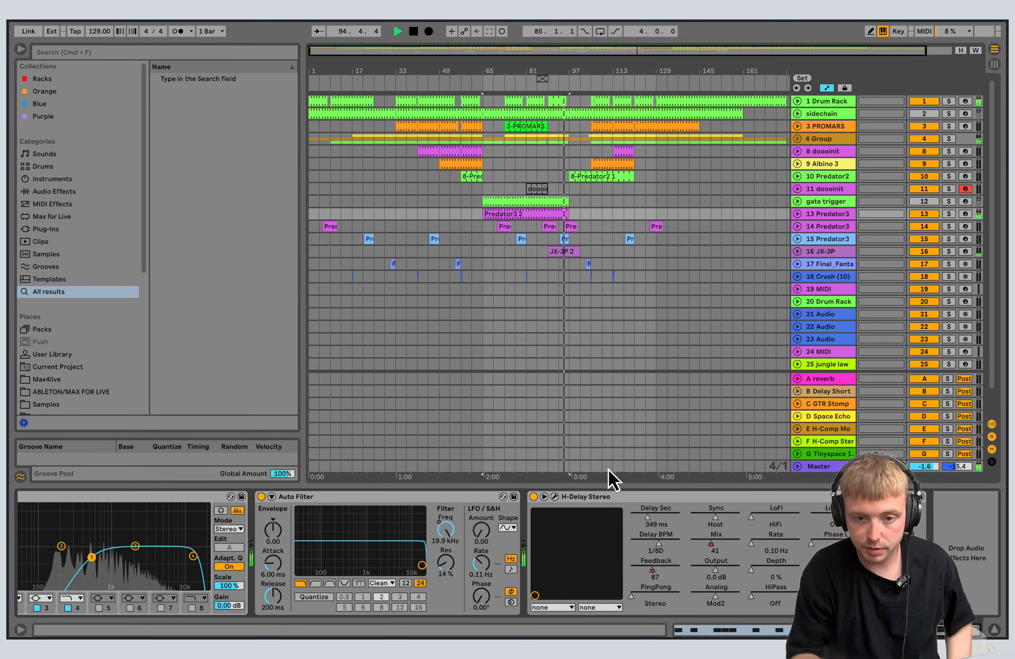
{"action": "left_click", "coordinate": [797, 214]}
{"action": "right_click", "coordinate": [654, 571]}
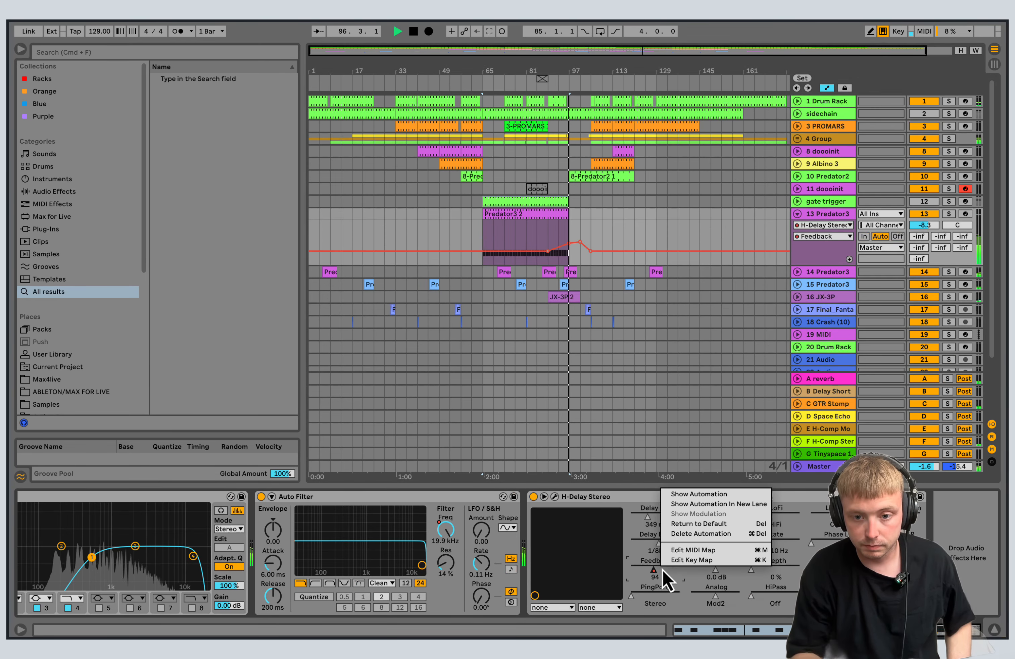
{"action": "left_click", "coordinate": [691, 489]}
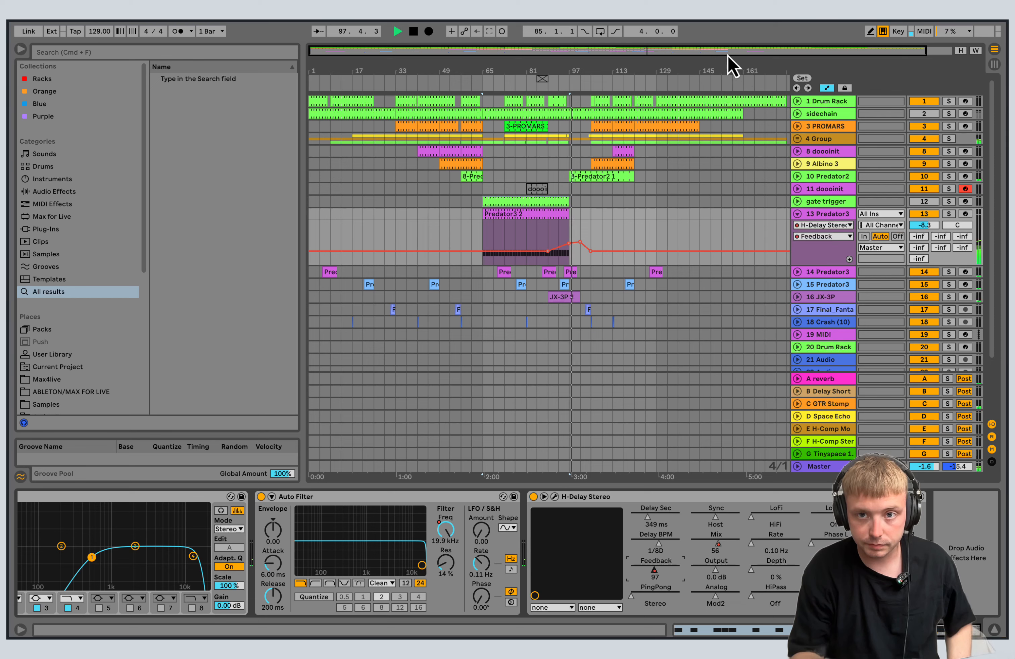
{"action": "left_click_drag", "start_coordinate": [727, 54], "coordinate": [747, 45]}
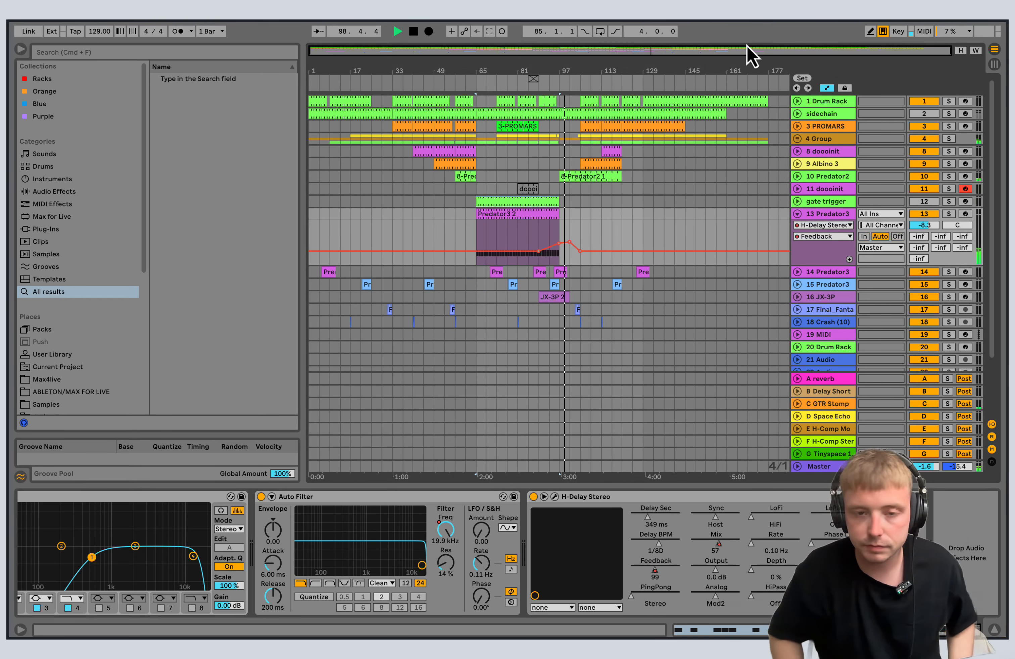
{"action": "left_click_drag", "start_coordinate": [679, 56], "coordinate": [629, 255]}
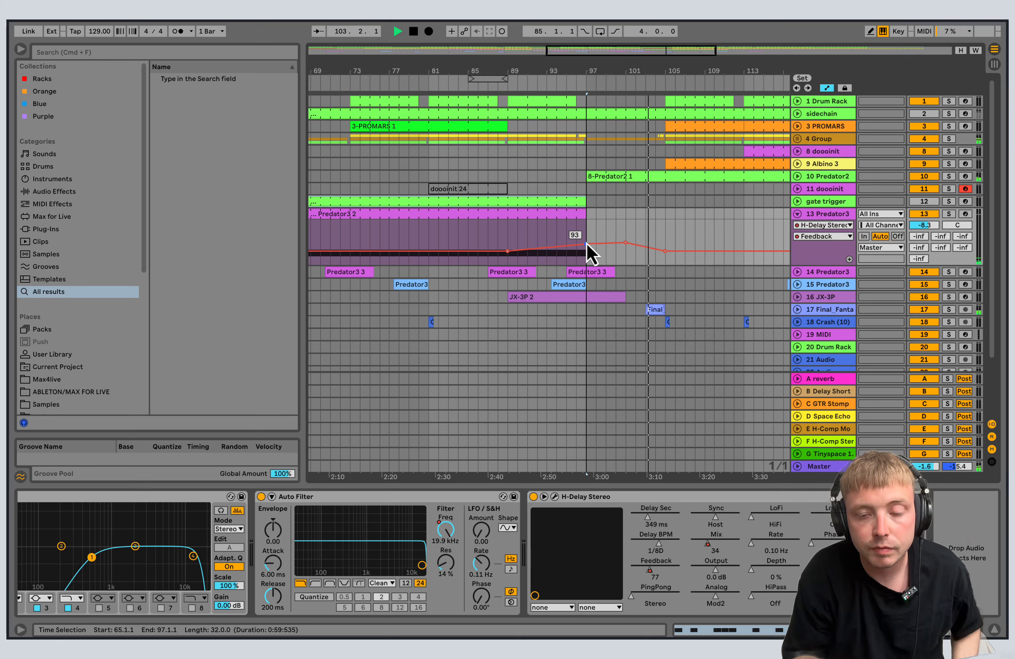
Fold the 13 Predator3 track and stop playback
{"action": "left_click", "coordinate": [797, 215]}
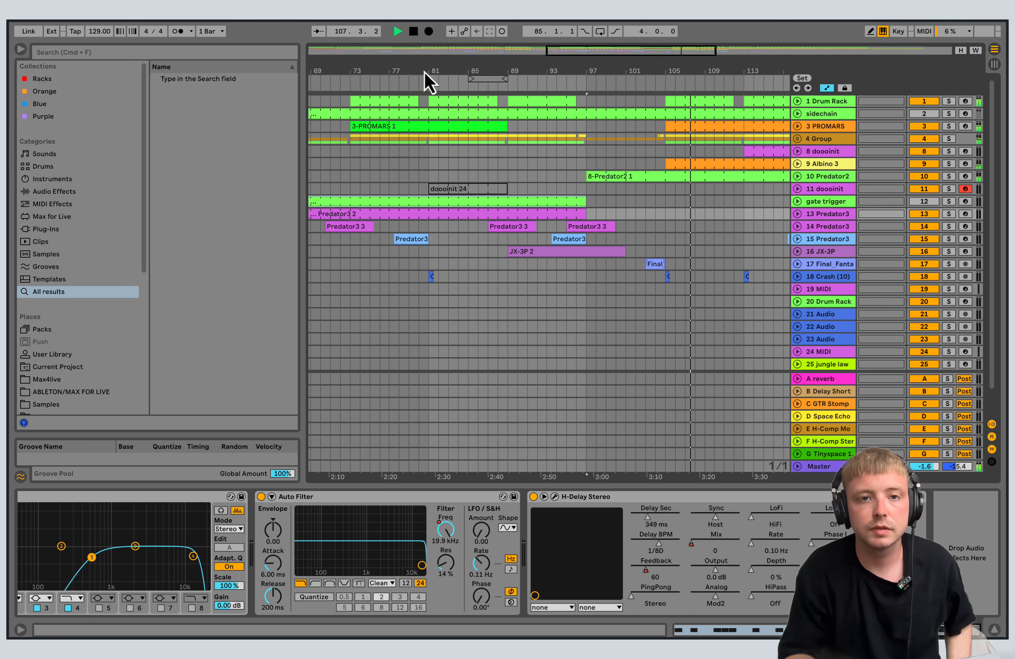
{"action": "left_click", "coordinate": [414, 32]}
{"action": "left_click_drag", "start_coordinate": [669, 53], "coordinate": [670, 54]}
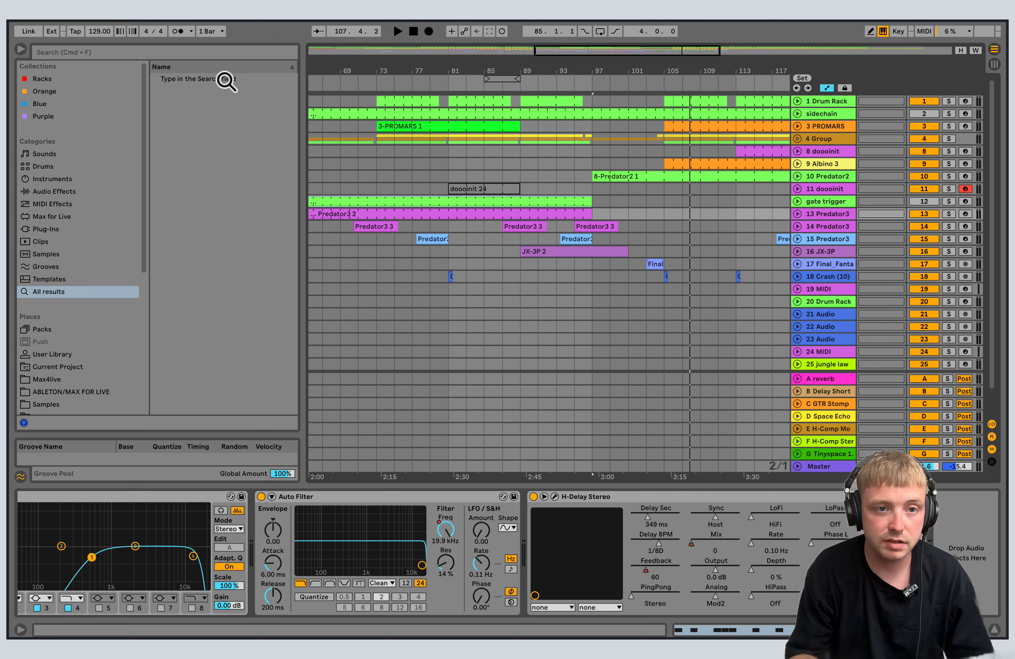
Show the MIDI Effects category in the browser to point out the Chord device
{"action": "left_click", "coordinate": [69, 191]}
{"action": "left_click", "coordinate": [79, 204]}
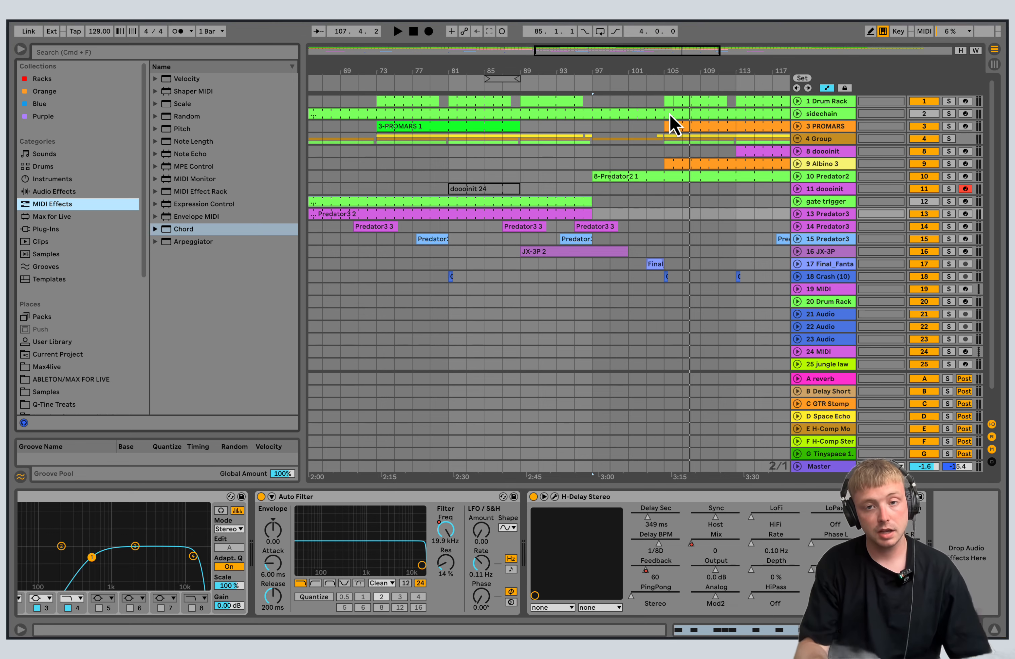
{"action": "left_click_drag", "start_coordinate": [669, 54], "coordinate": [669, 53]}
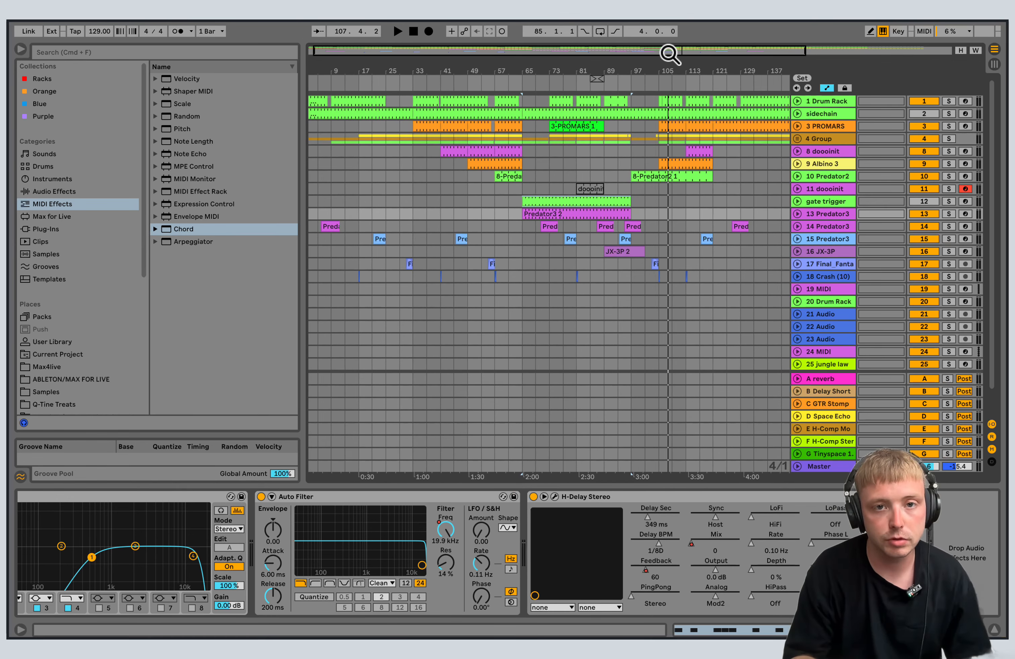
{"action": "mouse_move", "coordinate": [805, 636]}
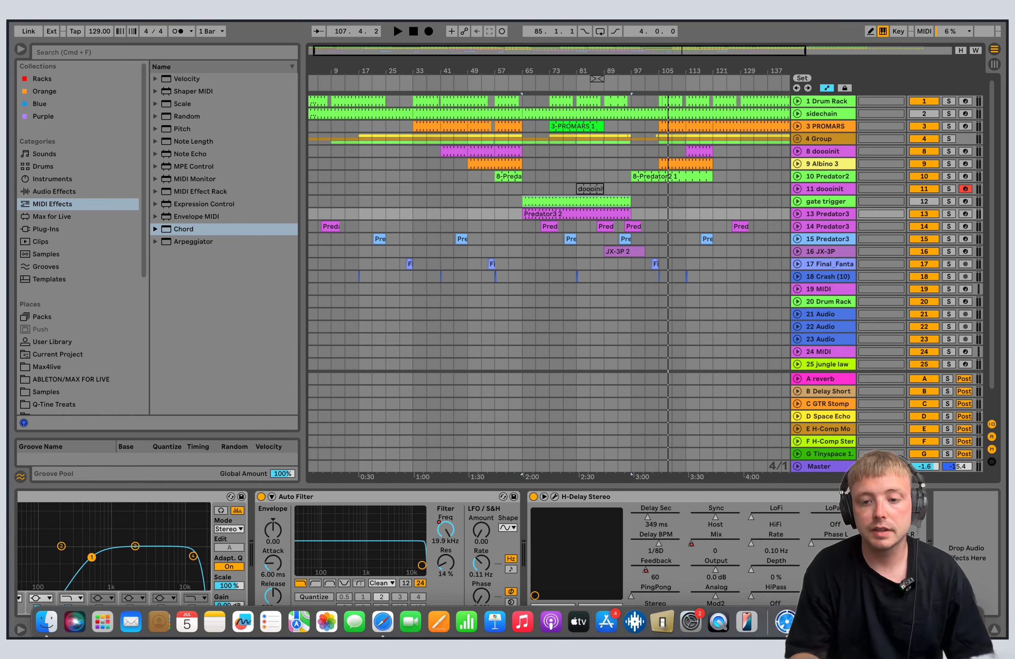